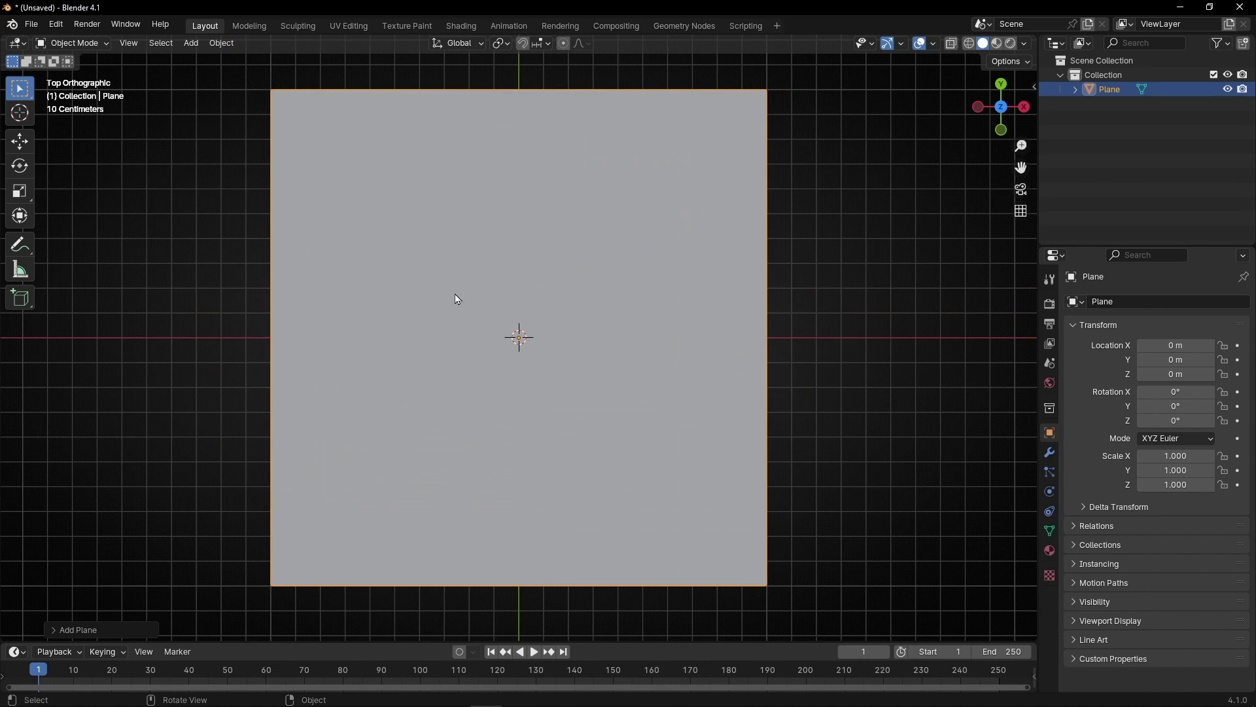
# Split the 3D viewport in two, with material preview shading in one area and a Shader Editor without sidebar in the other
pyautogui.moveTo(2, 37); pyautogui.dragTo(419, 249)
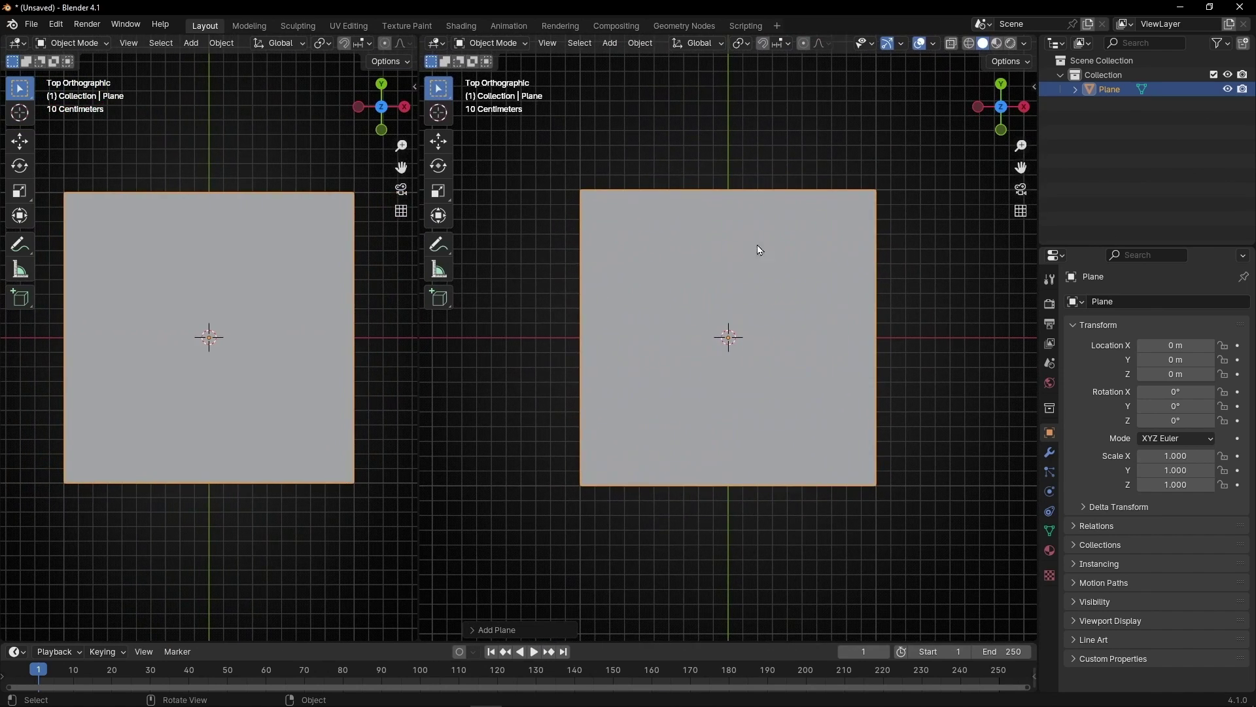
pyautogui.click(997, 43)
pyautogui.click(18, 43)
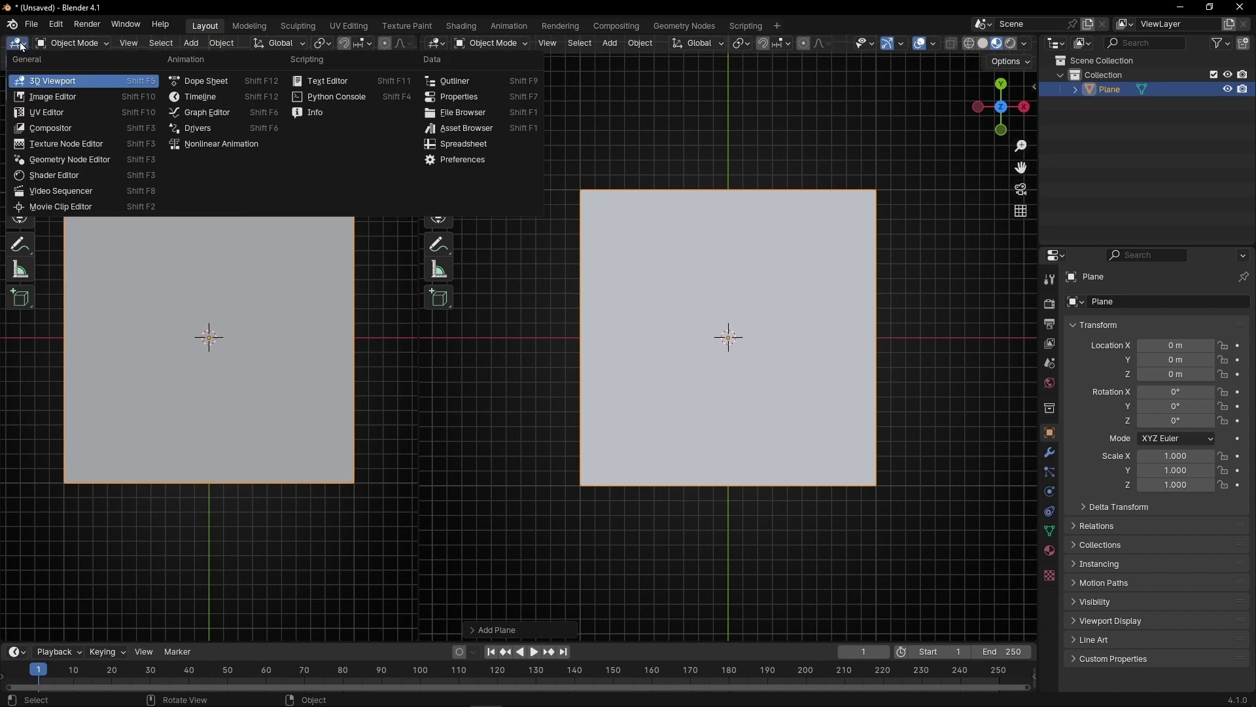
pyautogui.click(55, 176)
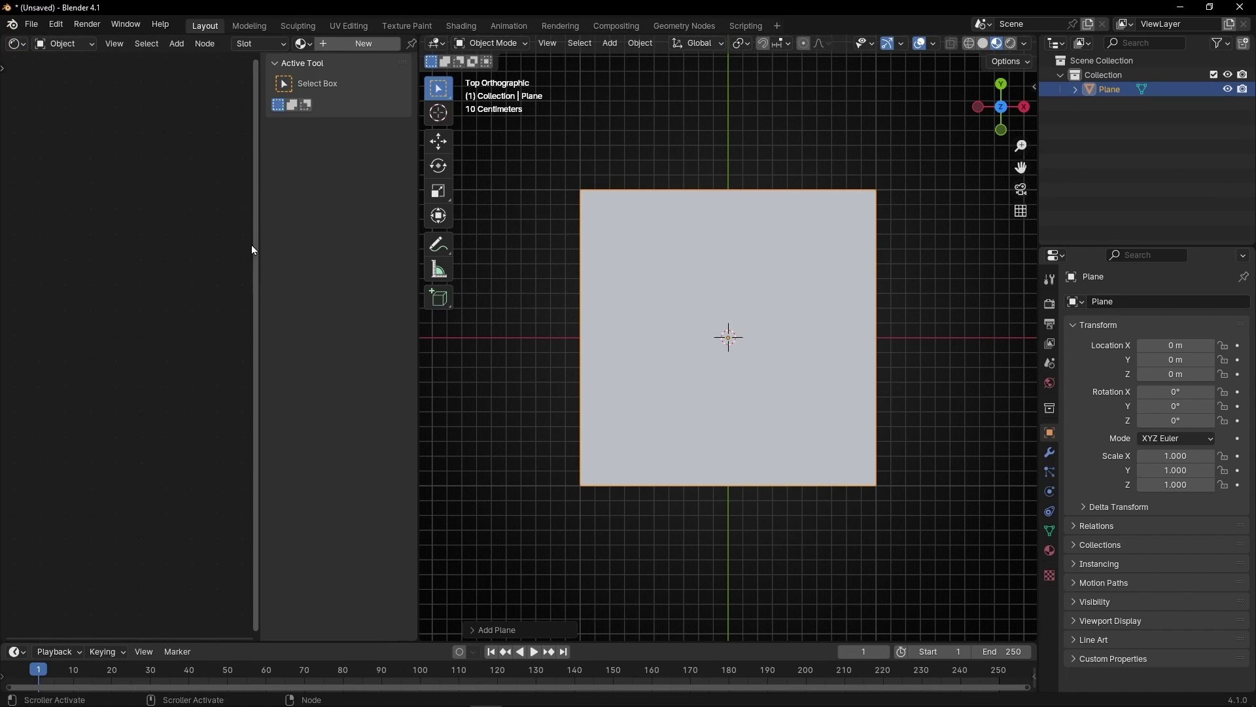
pyautogui.press('n')
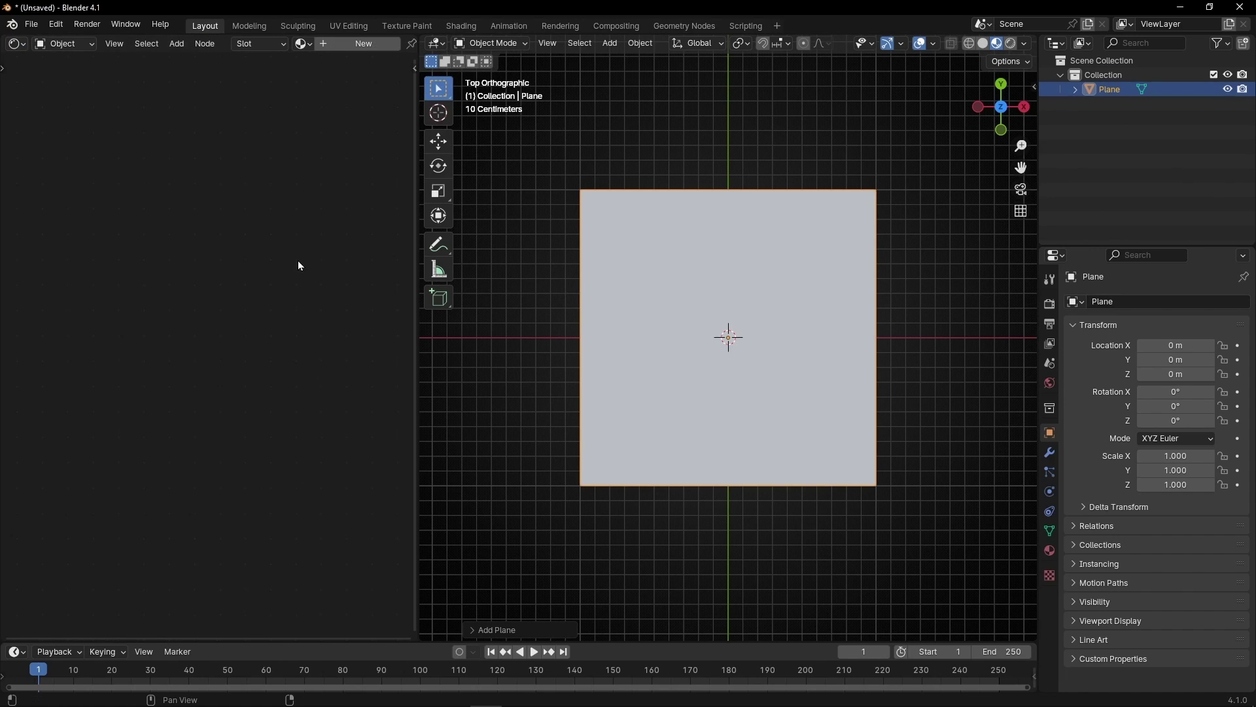
# Create a new material on the plane, widen the Shader Editor and delete the Principled BSDF node
pyautogui.click(351, 59)
pyautogui.press('Home')
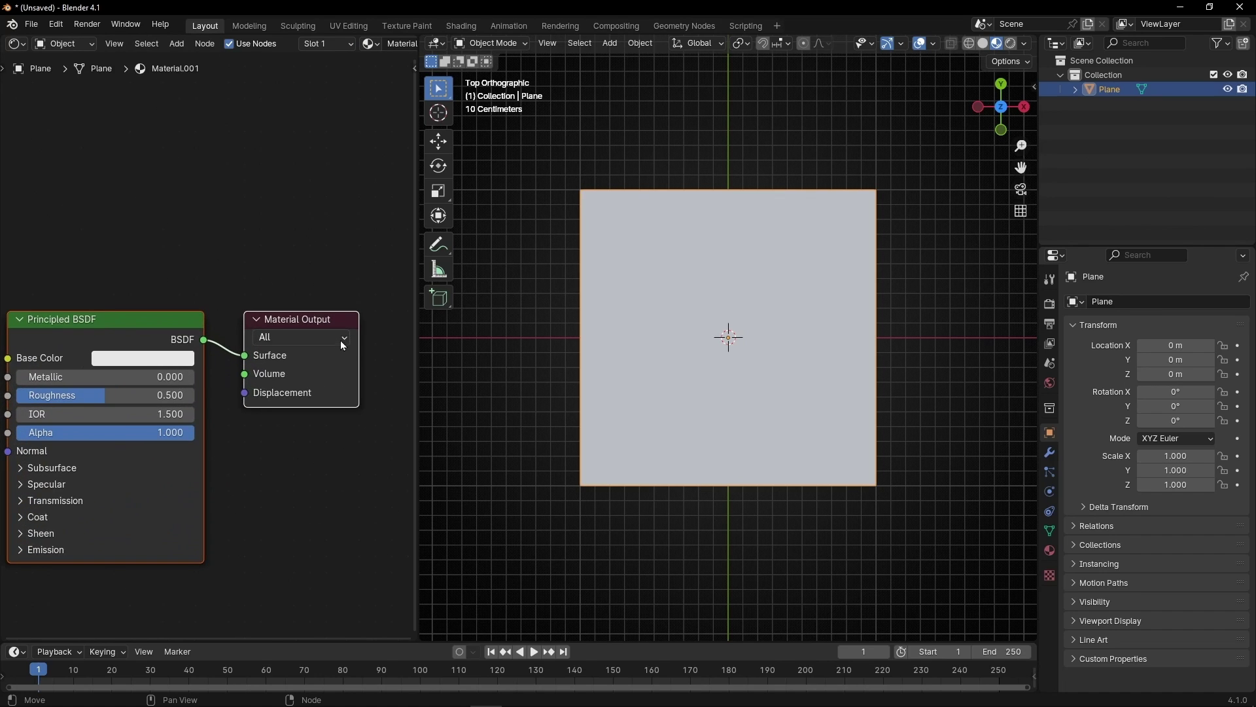
pyautogui.moveTo(415, 374); pyautogui.dragTo(579, 357)
pyautogui.press('Home')
pyautogui.click(288, 253)
pyautogui.press('x')
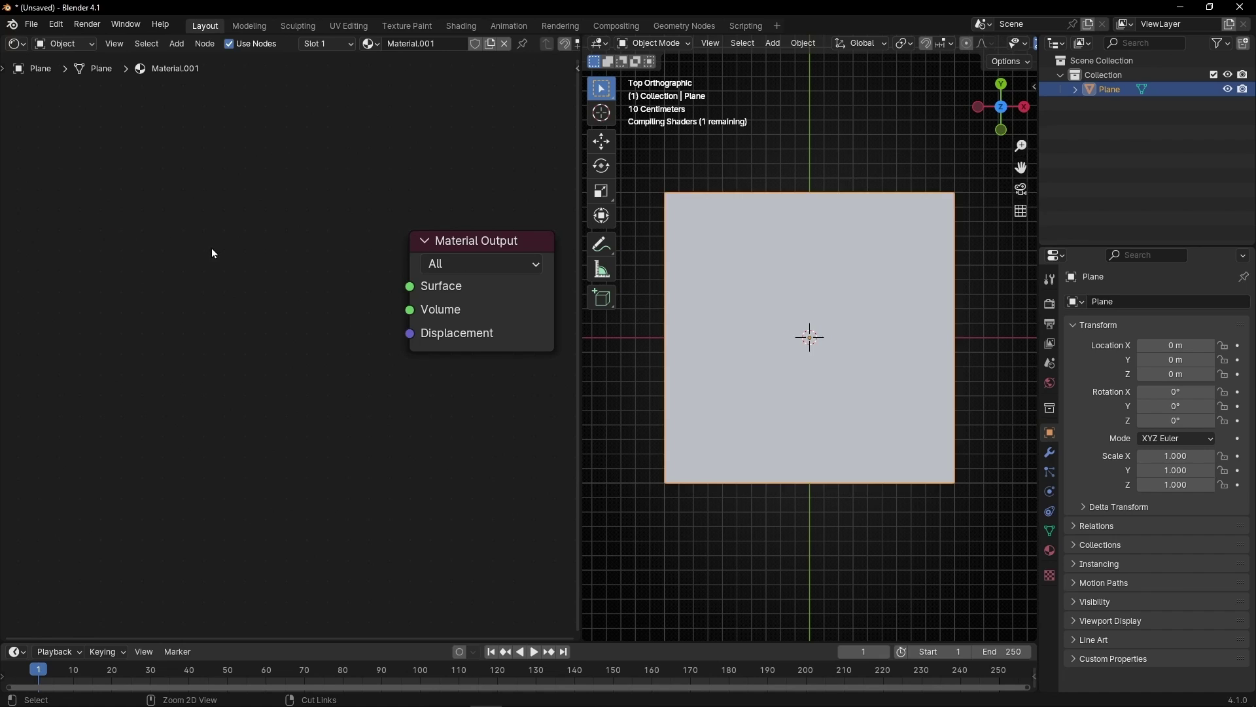
# Add a Noise Texture node and connect its Fac output to the Material Output's Surface input
pyautogui.hotkey('shift', 'a')
pyautogui.write('noise')
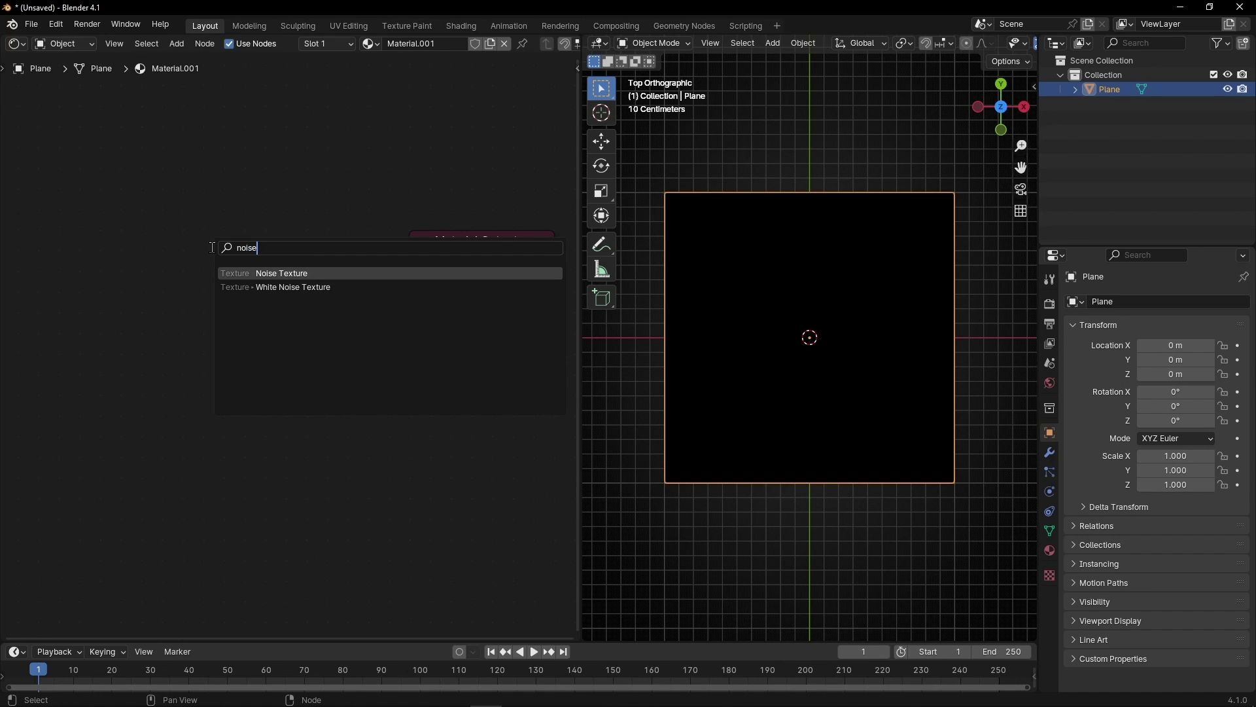
pyautogui.press('Return')
pyautogui.click(114, 225)
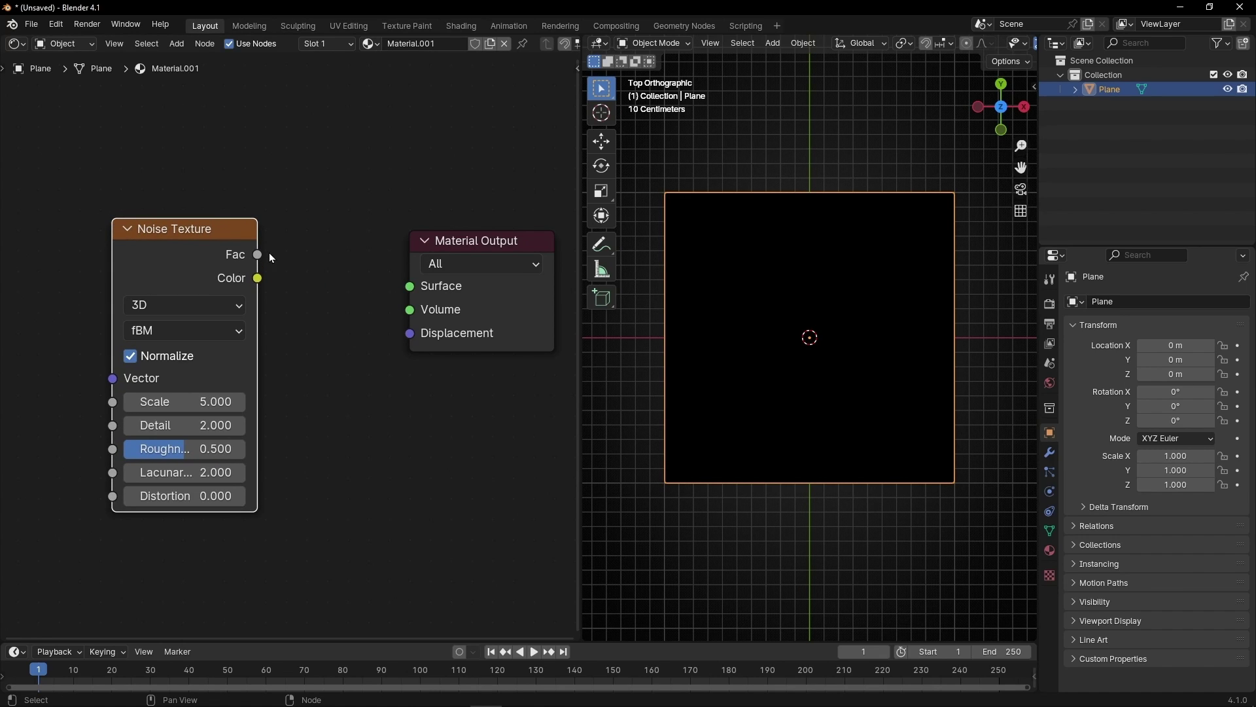
pyautogui.moveTo(264, 257); pyautogui.dragTo(409, 286)
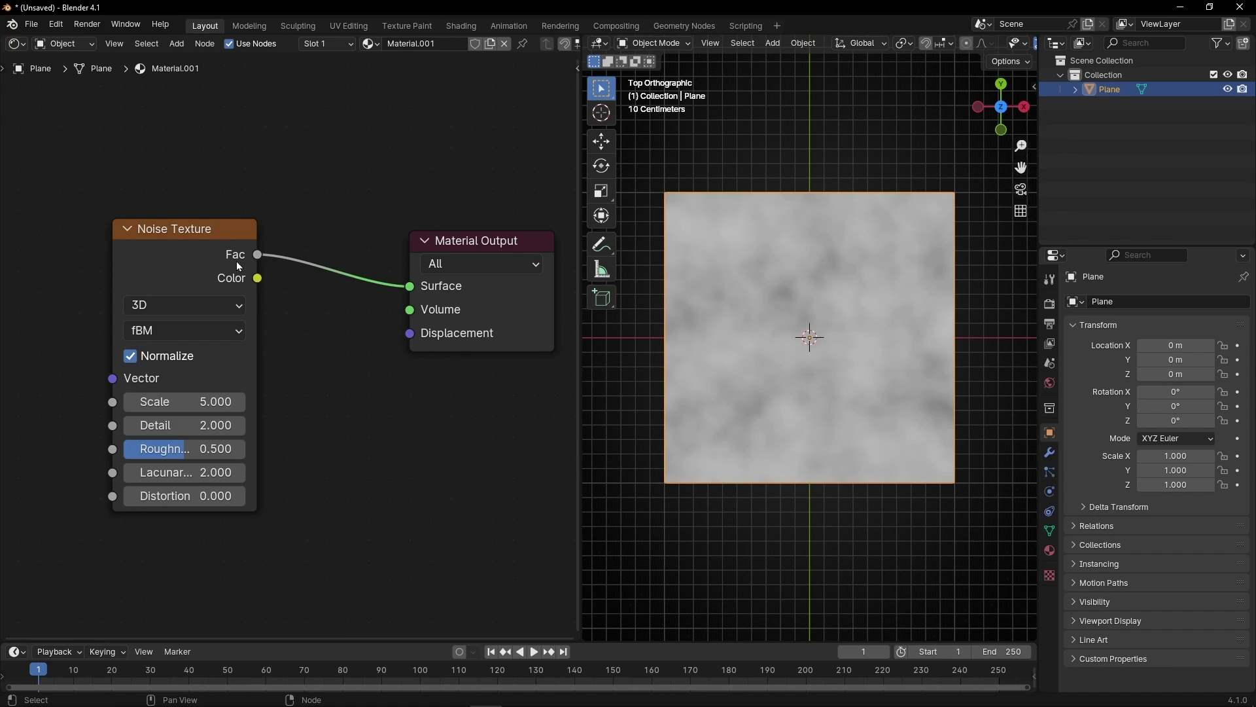
# Insert a Color Ramp node on the link between the Noise Texture and the Material Output
pyautogui.moveTo(220, 236); pyautogui.dragTo(141, 252)
pyautogui.hotkey('shift', 'a')
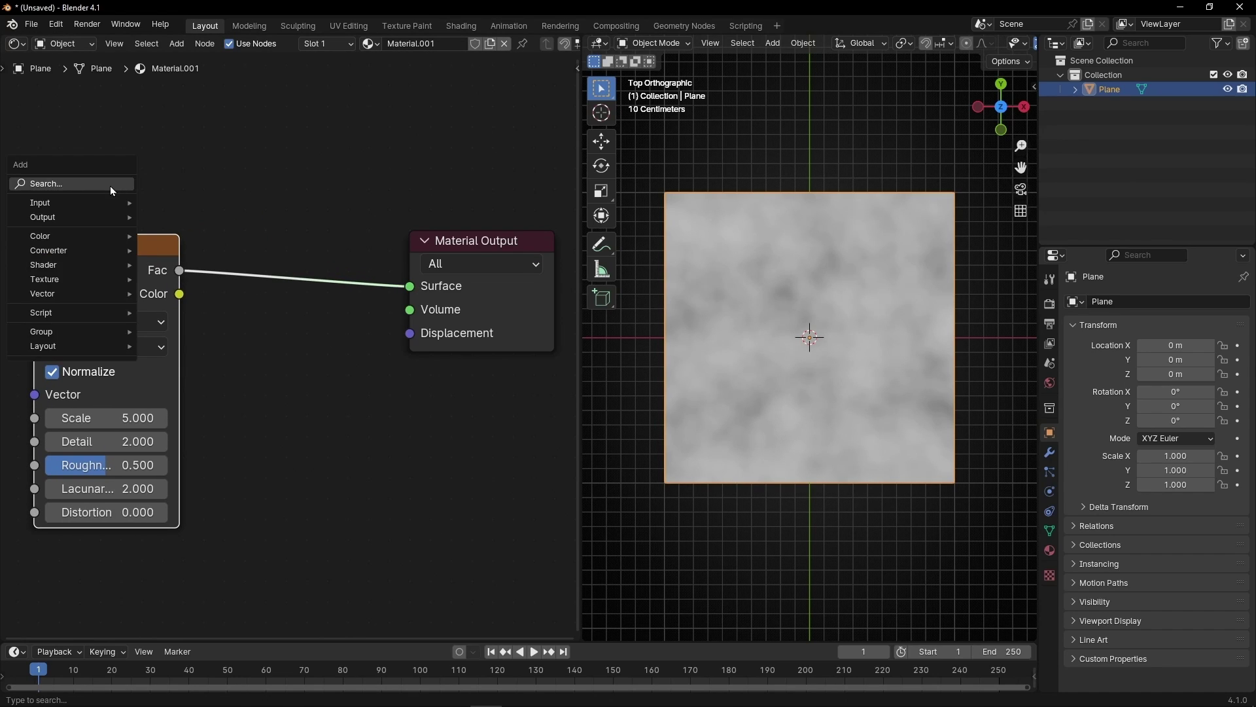
pyautogui.write('color ra')
pyautogui.press('Return')
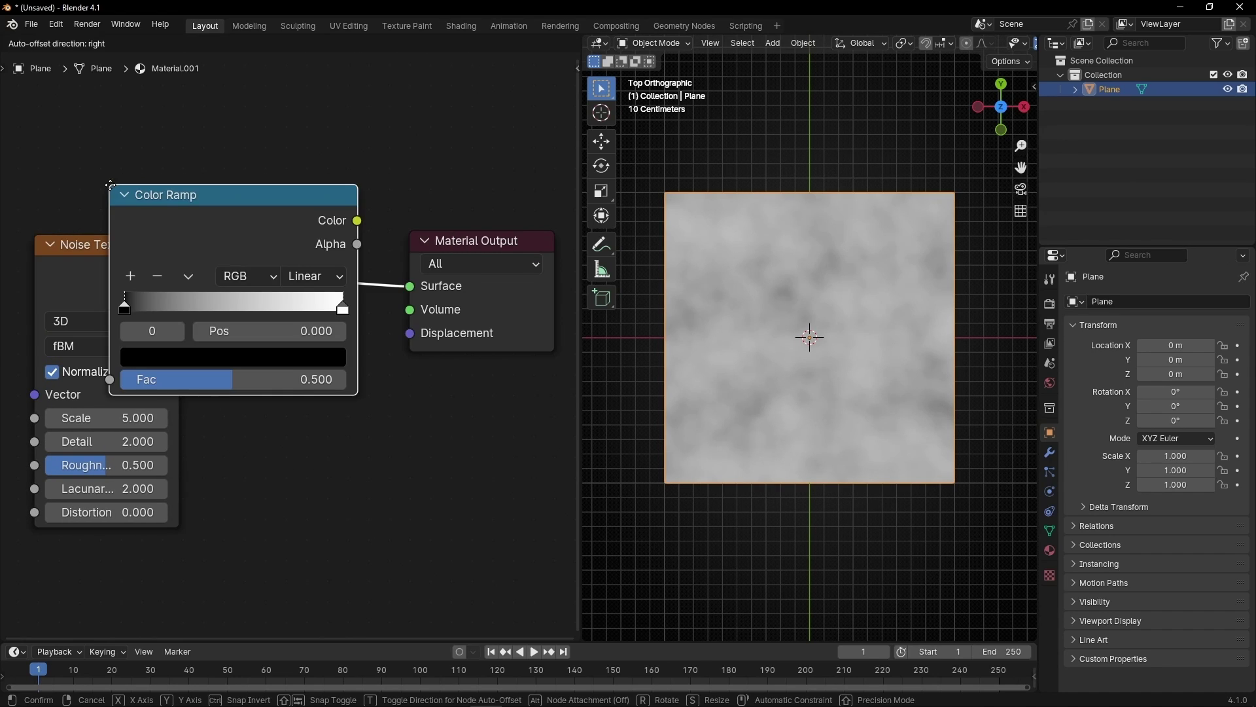
pyautogui.click(261, 185)
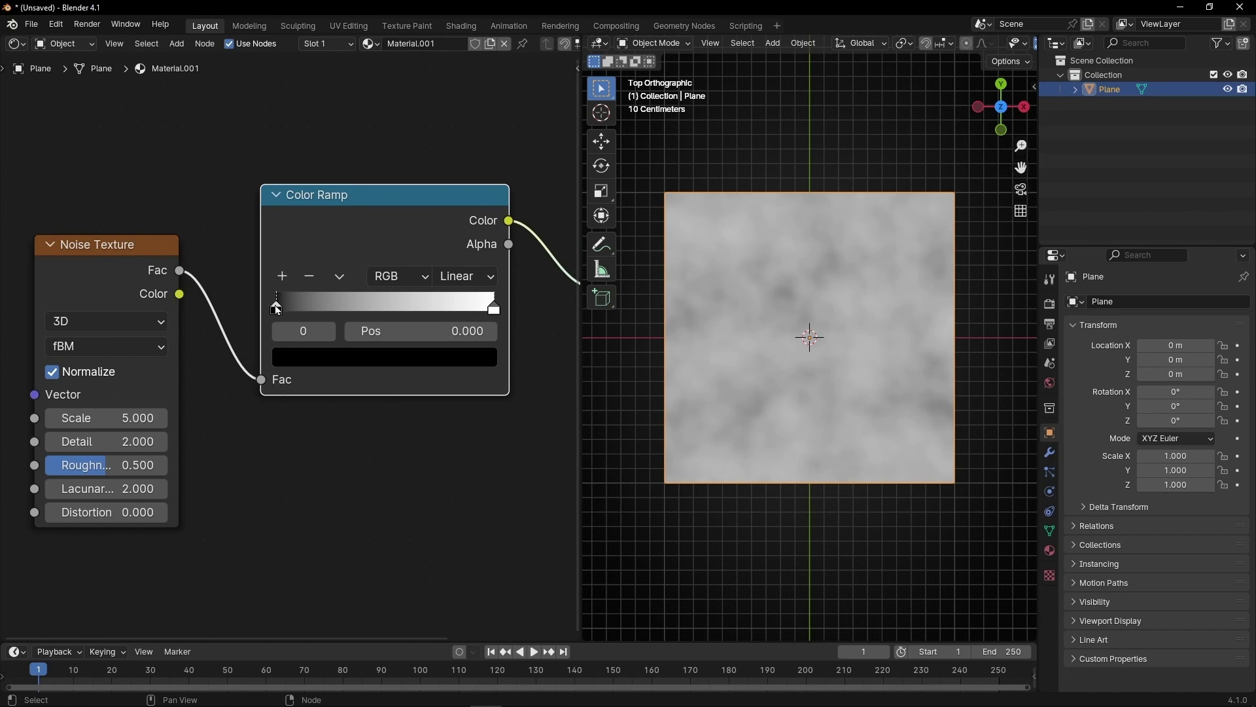
# Bring the Color Ramp's black and white stops close together, with white at about 0.606, and set the noise scale to 6.5
pyautogui.moveTo(276, 306); pyautogui.dragTo(365, 308)
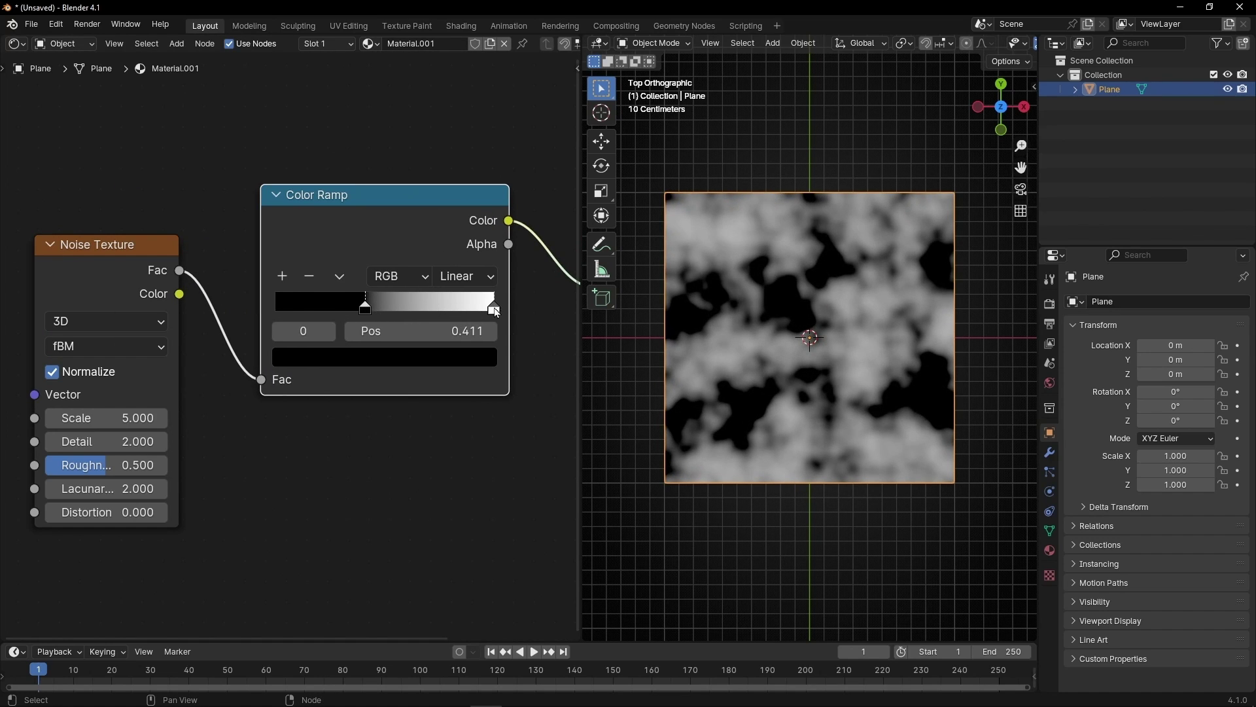
pyautogui.moveTo(496, 312); pyautogui.dragTo(410, 312)
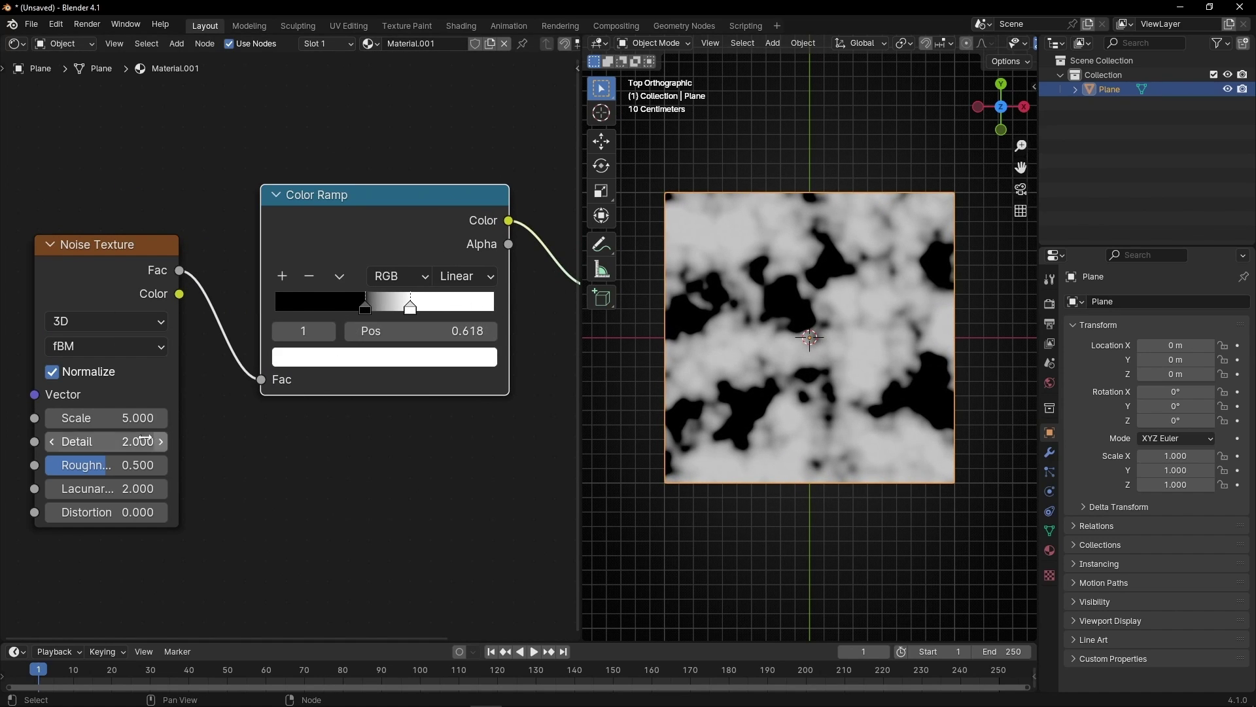
pyautogui.moveTo(105, 418)
pyautogui.mouseDown()
pyautogui.moveTo(152, 418)
pyautogui.moveTo(111, 417)
pyautogui.mouseUp()
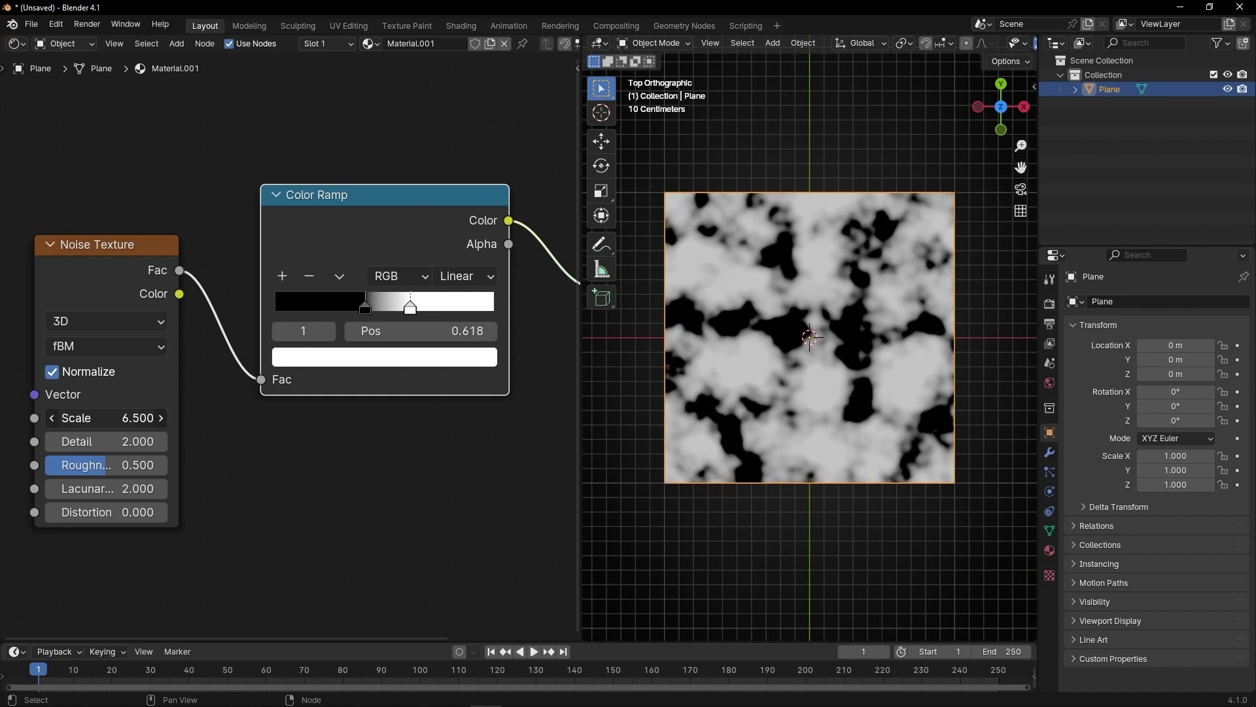
pyautogui.moveTo(366, 312); pyautogui.dragTo(413, 314)
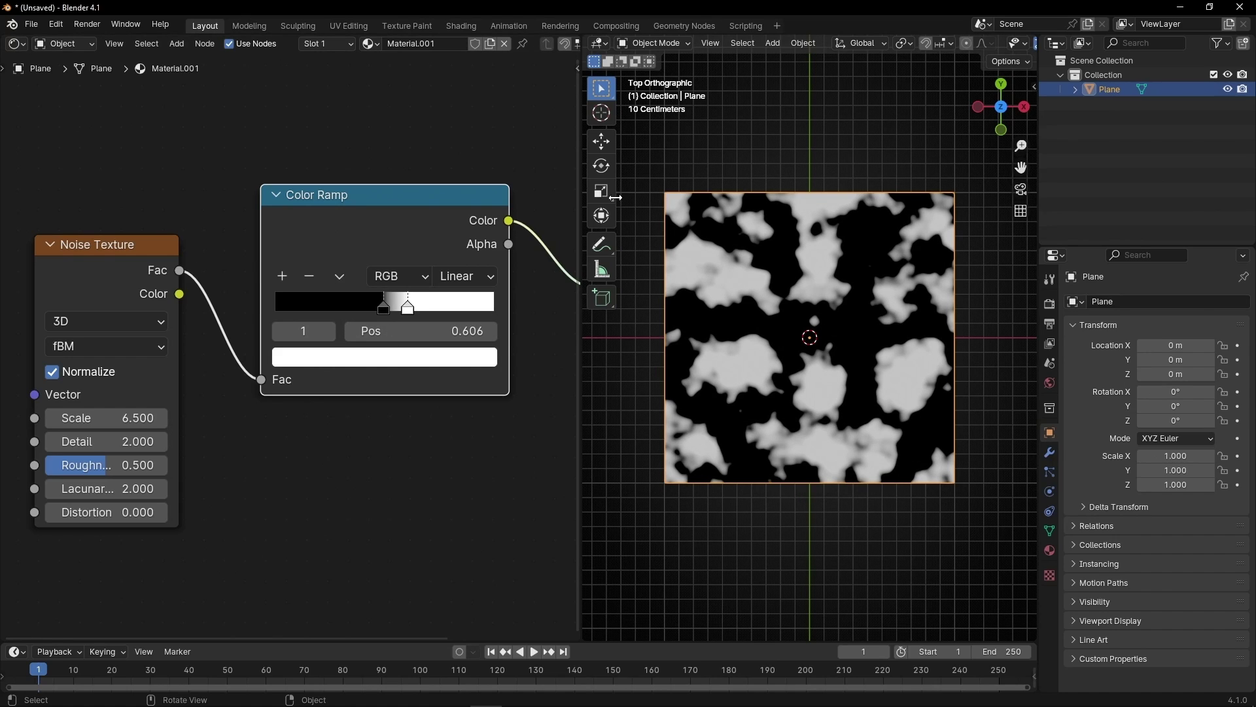
# Annotate the viewport with an arrow below the plane pointing in the positive X direction
pyautogui.click(601, 244)
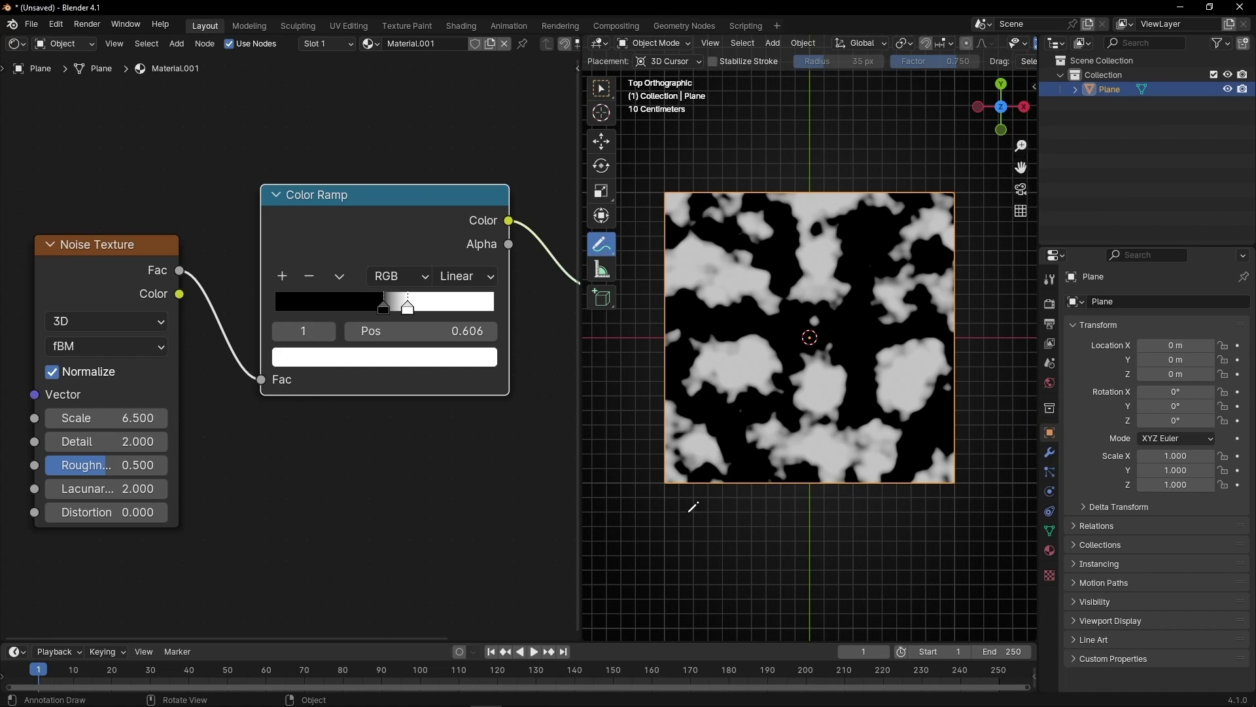
pyautogui.moveTo(687, 530)
pyautogui.mouseDown()
pyautogui.moveTo(944, 529)
pyautogui.moveTo(902, 555)
pyautogui.mouseUp()
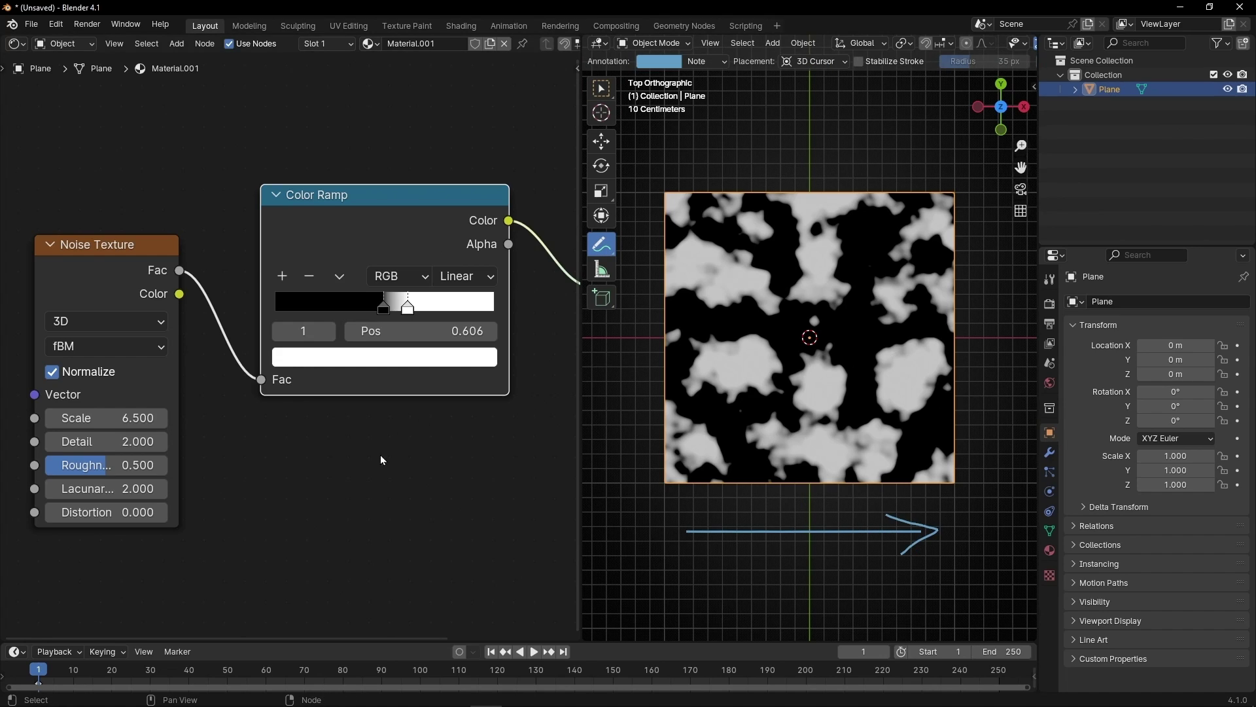
# Add linked Texture Coordinate and Mapping nodes to the Noise Texture's Vector input
pyautogui.moveTo(368, 474); pyautogui.dragTo(542, 459, button='middle')
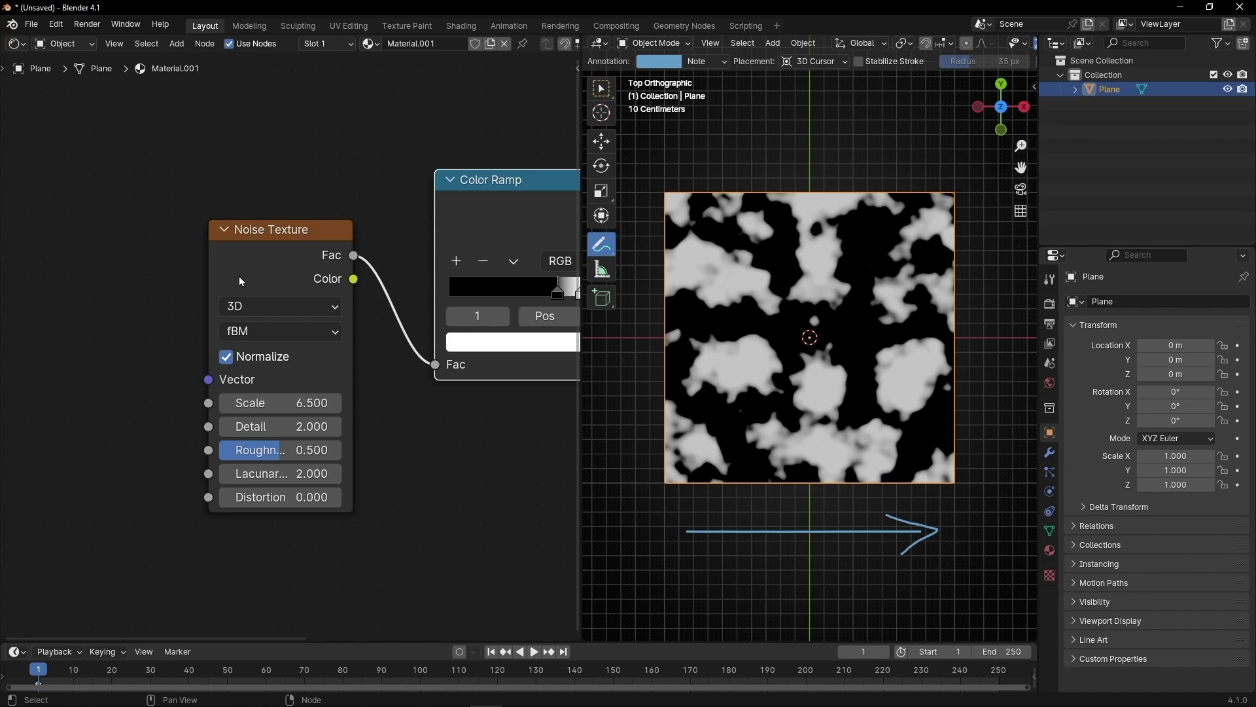
pyautogui.click(281, 257)
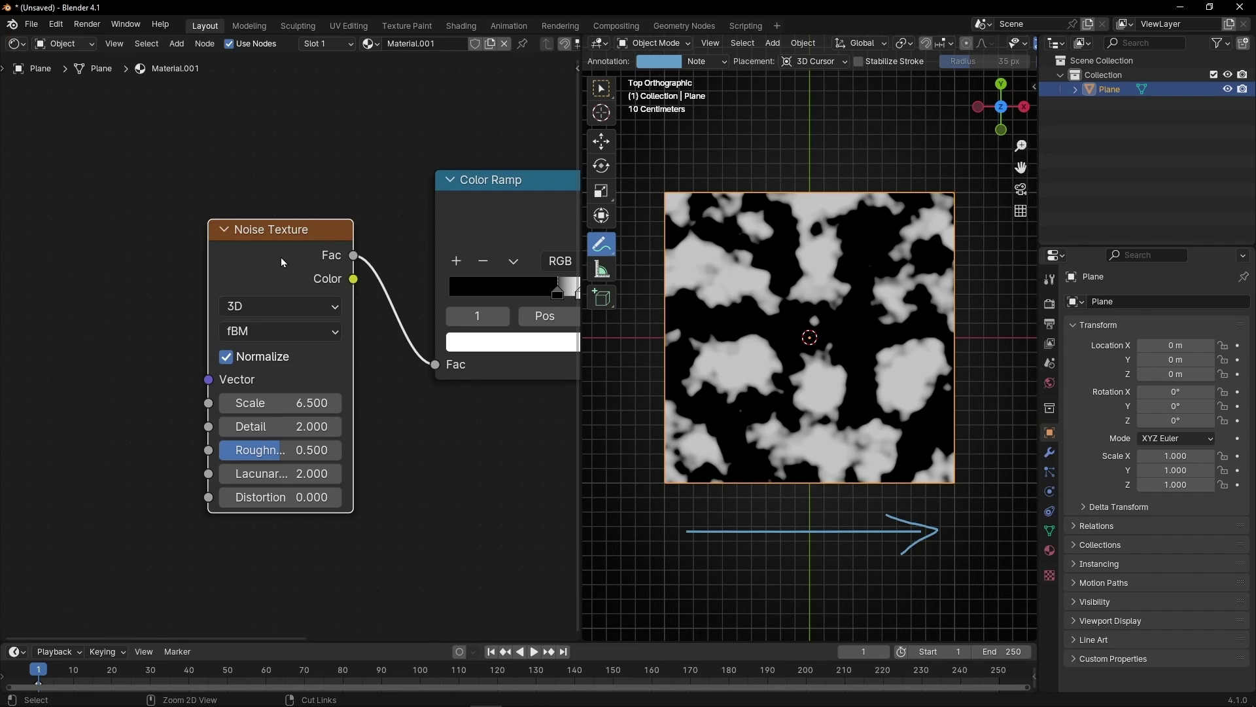
pyautogui.hotkey('ctrl', 't')
pyautogui.moveTo(100, 229); pyautogui.dragTo(307, 168, button='middle')
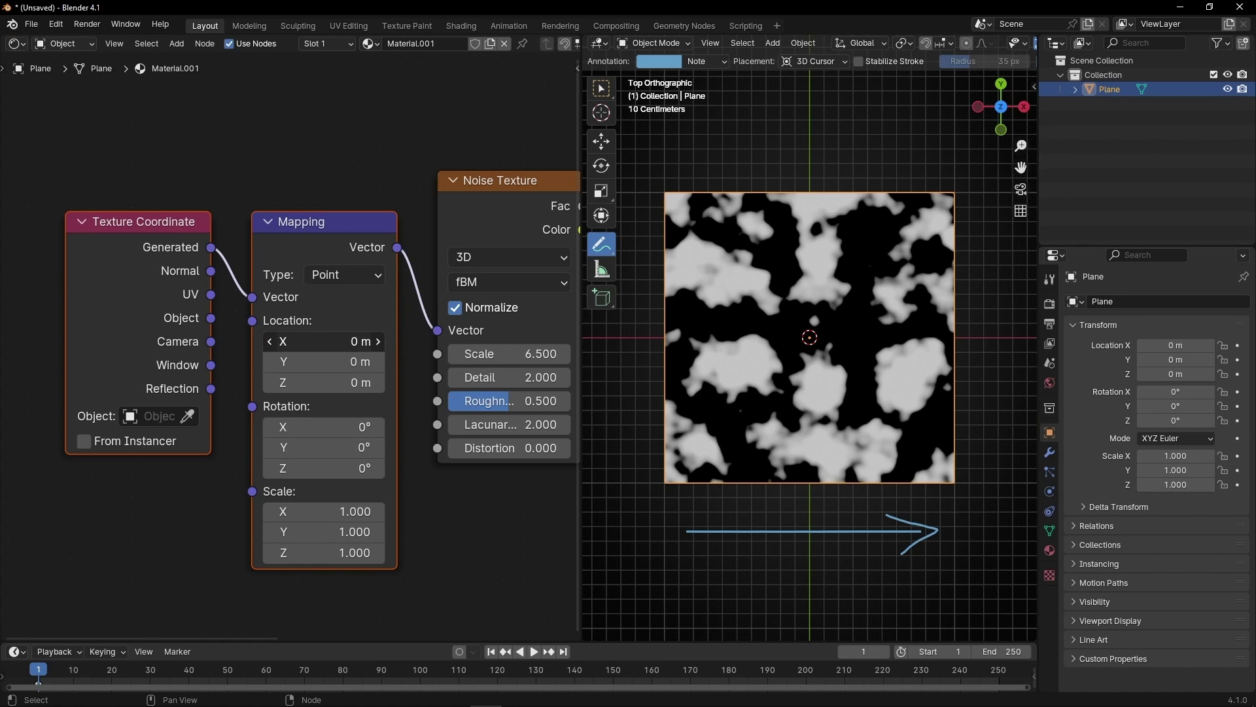
# Try different X location values on the Mapping node to preview how the noise pattern shifts
pyautogui.moveTo(324, 341); pyautogui.dragTo(405, 341)
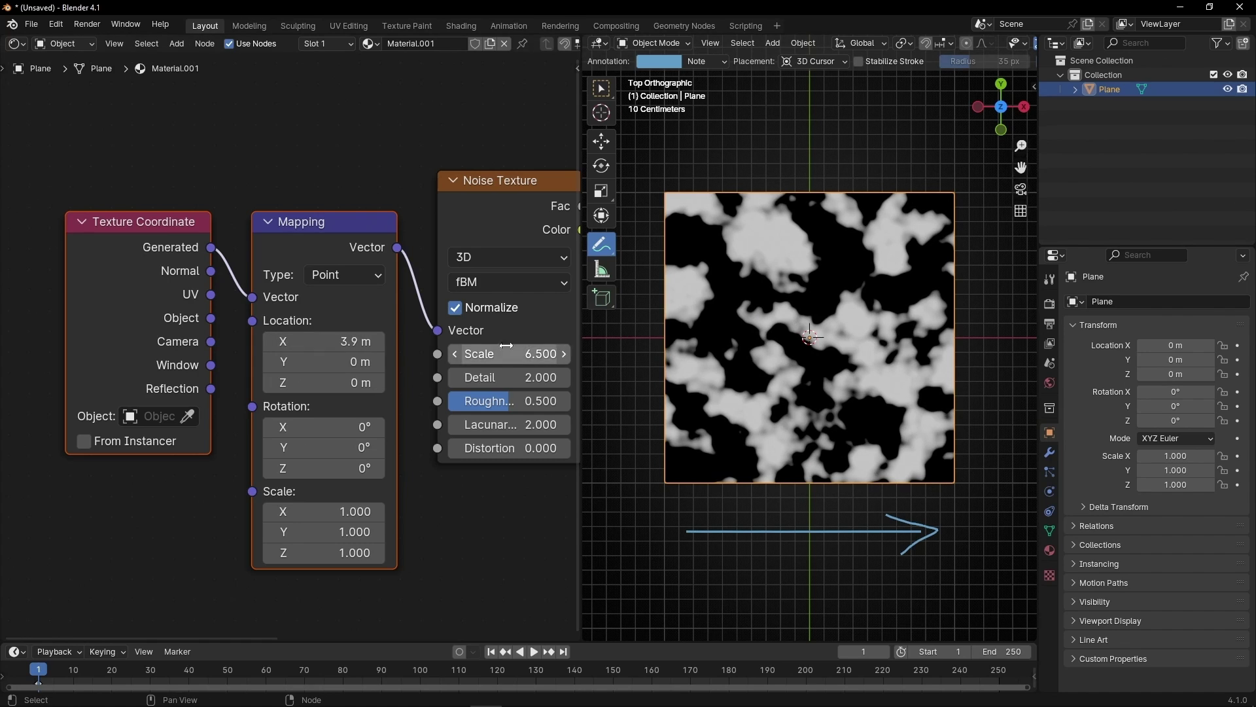
pyautogui.moveTo(350, 341); pyautogui.dragTo(321, 383)
pyautogui.hotkey('ctrl', 'z')
pyautogui.hotkey('ctrl', 'z')
pyautogui.hotkey('ctrl', 'z')
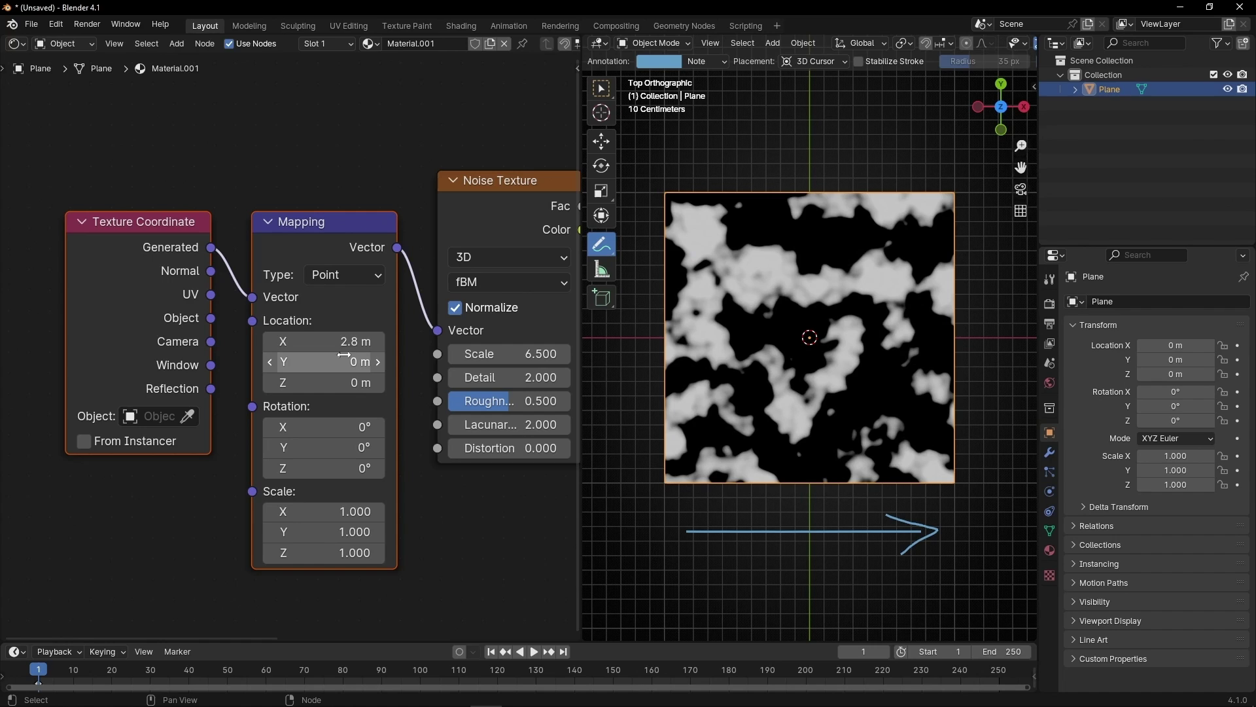
pyautogui.moveTo(344, 341); pyautogui.dragTo(391, 347)
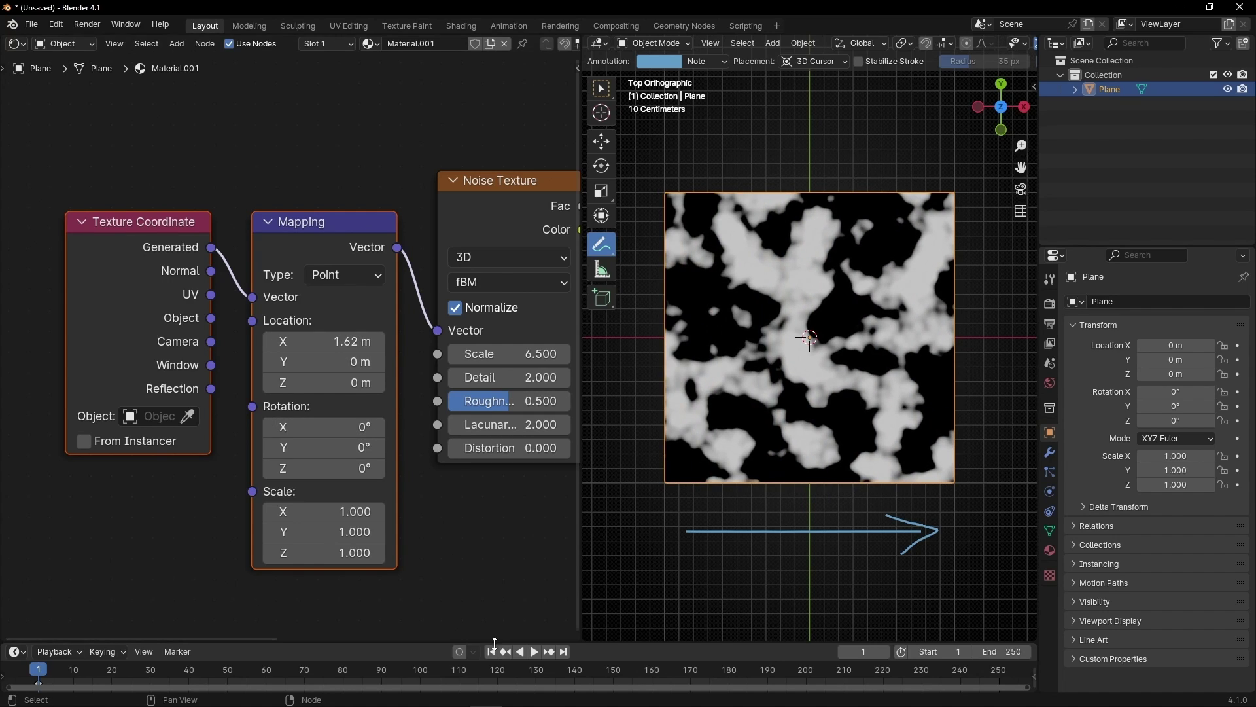
# Set the Mapping node's X location to 0 m and insert a single keyframe for it at frame 1
pyautogui.click(335, 341)
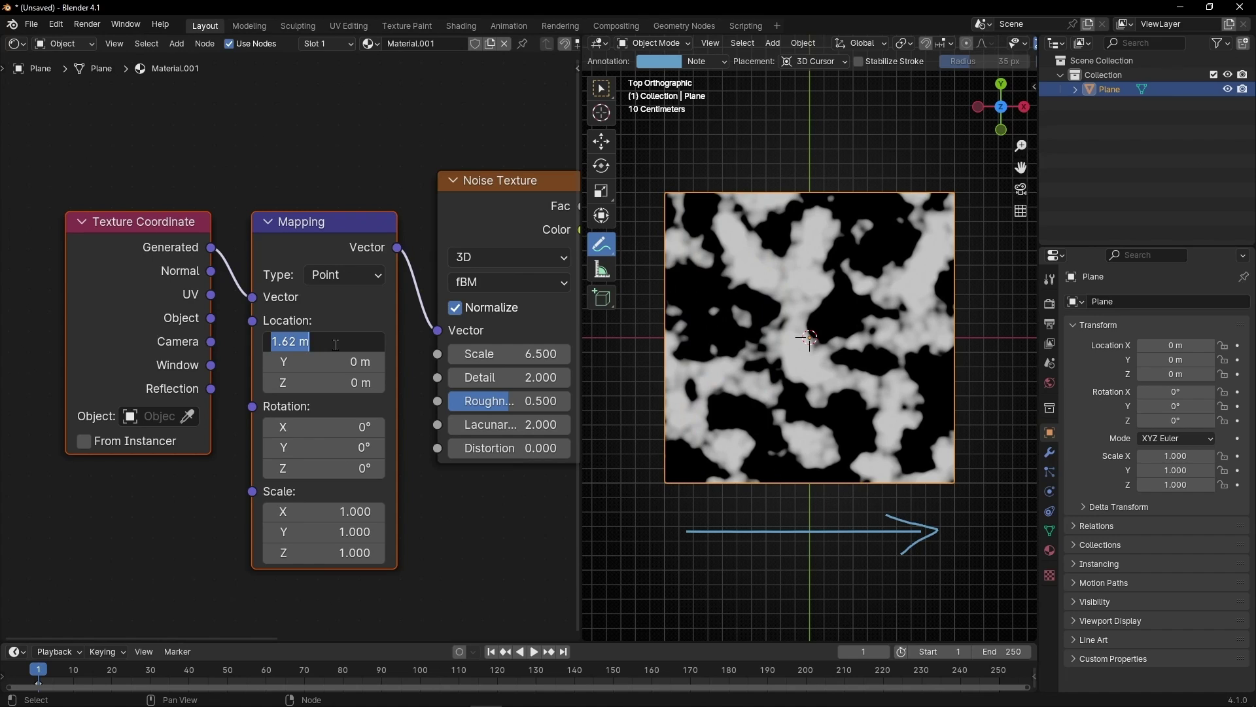
pyautogui.write('0')
pyautogui.press('Return')
pyautogui.rightClick(335, 344)
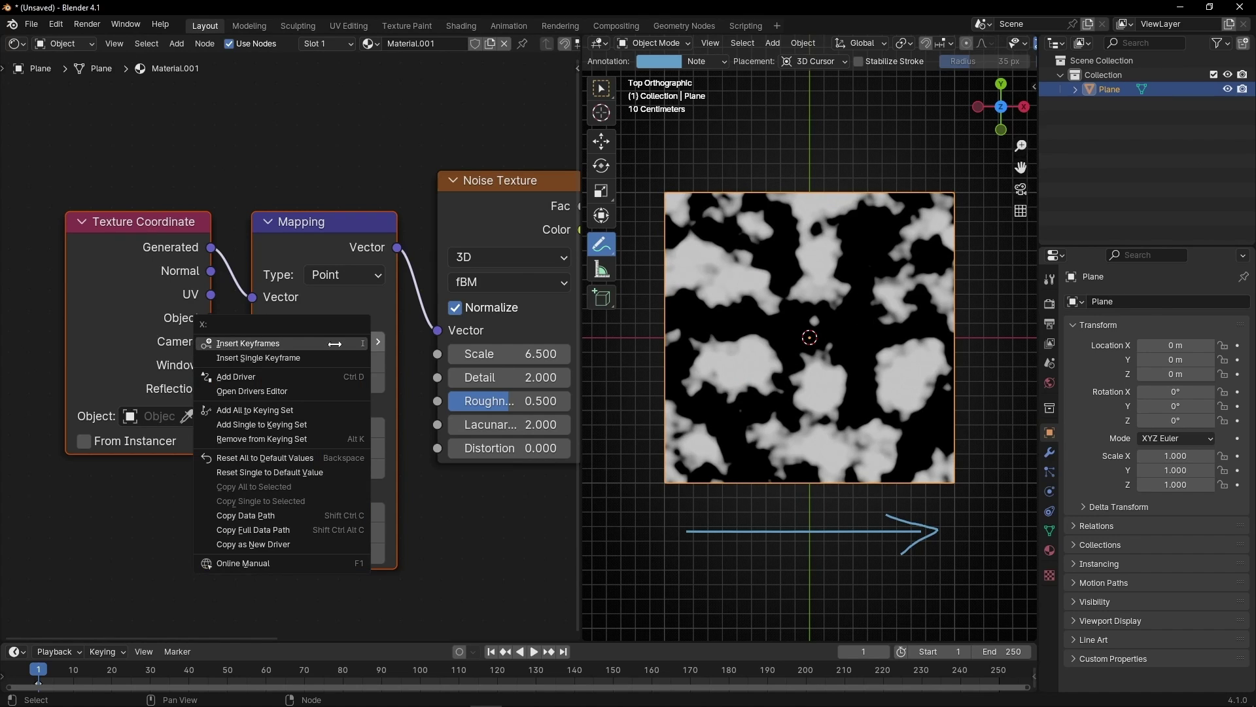
pyautogui.click(269, 358)
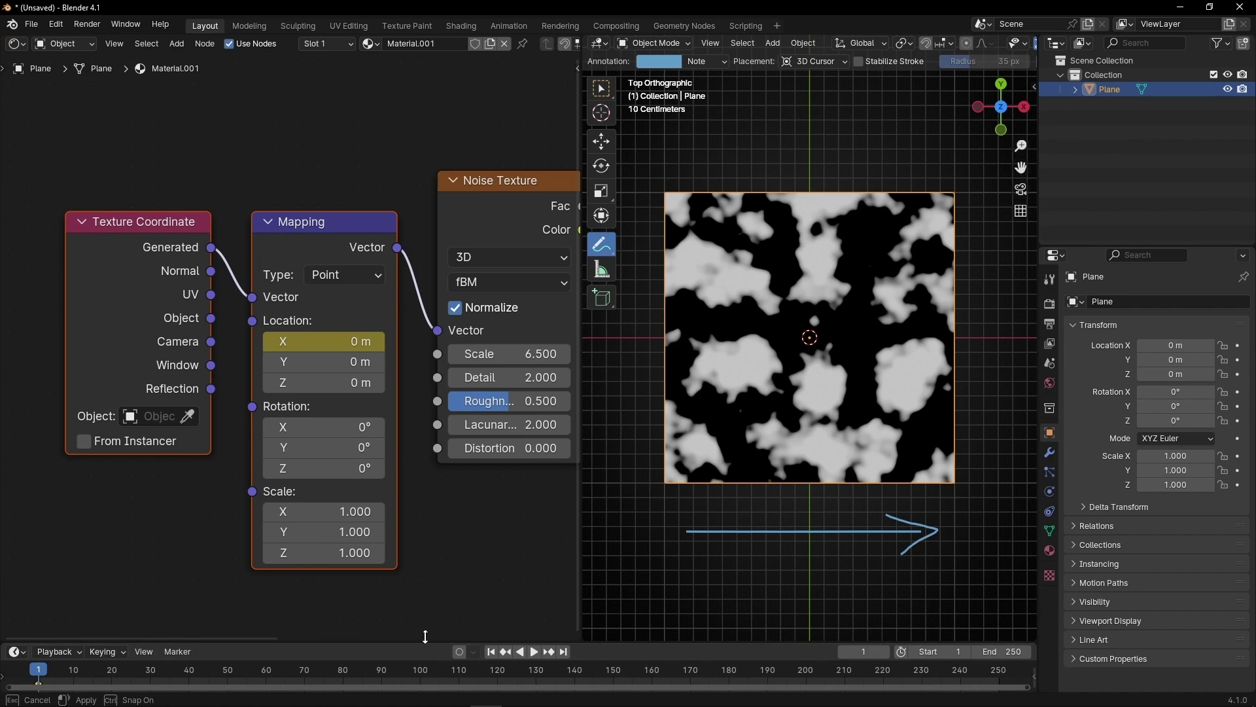
# Enlarge the timeline and, at frame 250, keyframe the Mapping node's X location at -5 m
pyautogui.moveTo(426, 641); pyautogui.dragTo(458, 593)
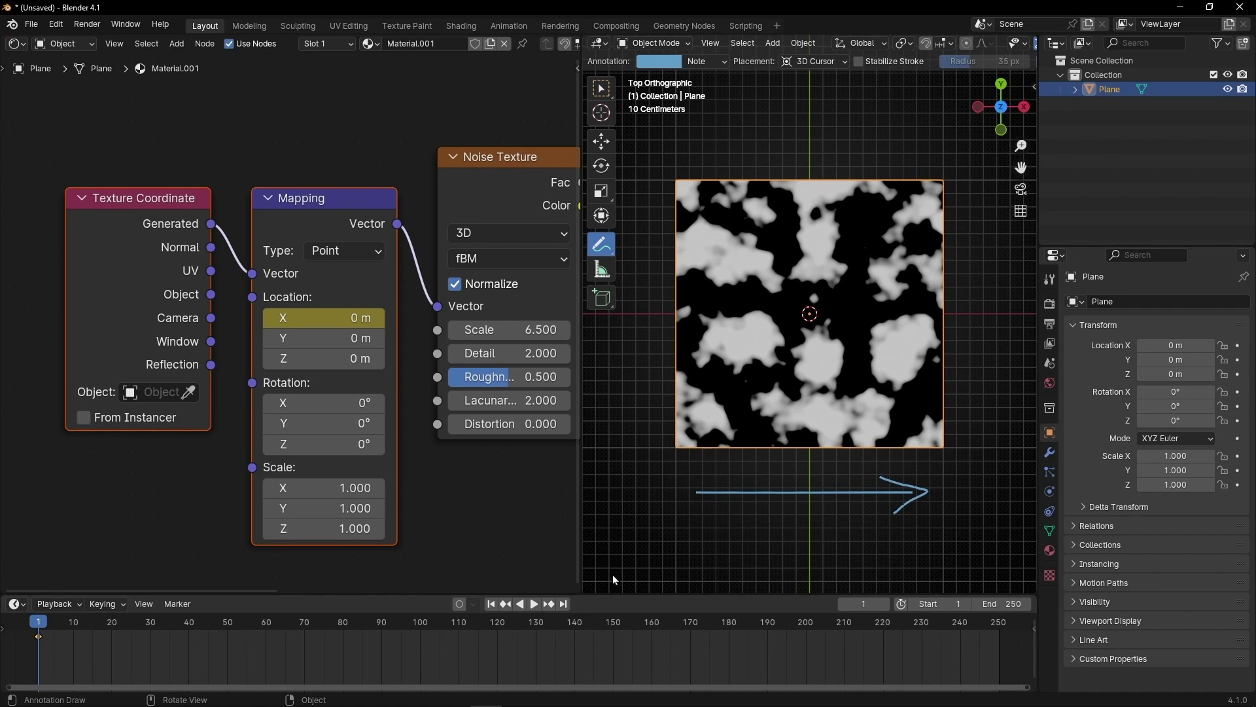
pyautogui.click(563, 604)
pyautogui.click(309, 311)
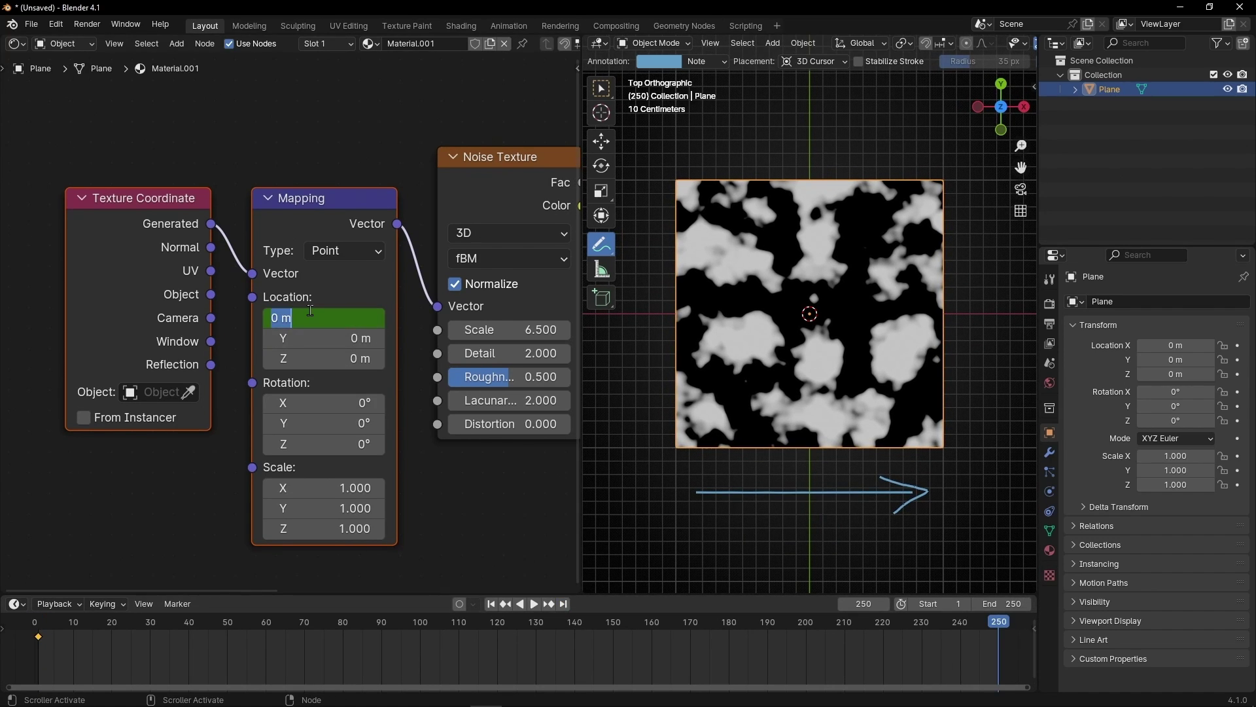
pyautogui.write('-5')
pyautogui.press('Return')
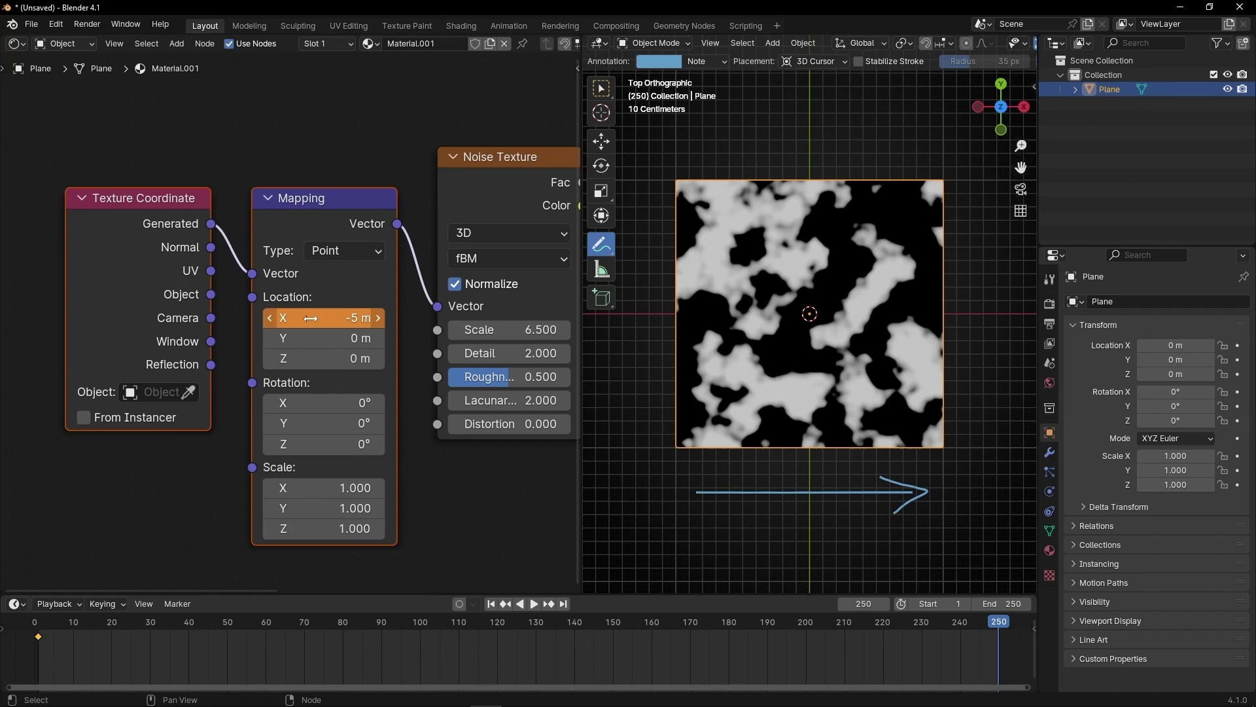
pyautogui.rightClick(310, 318)
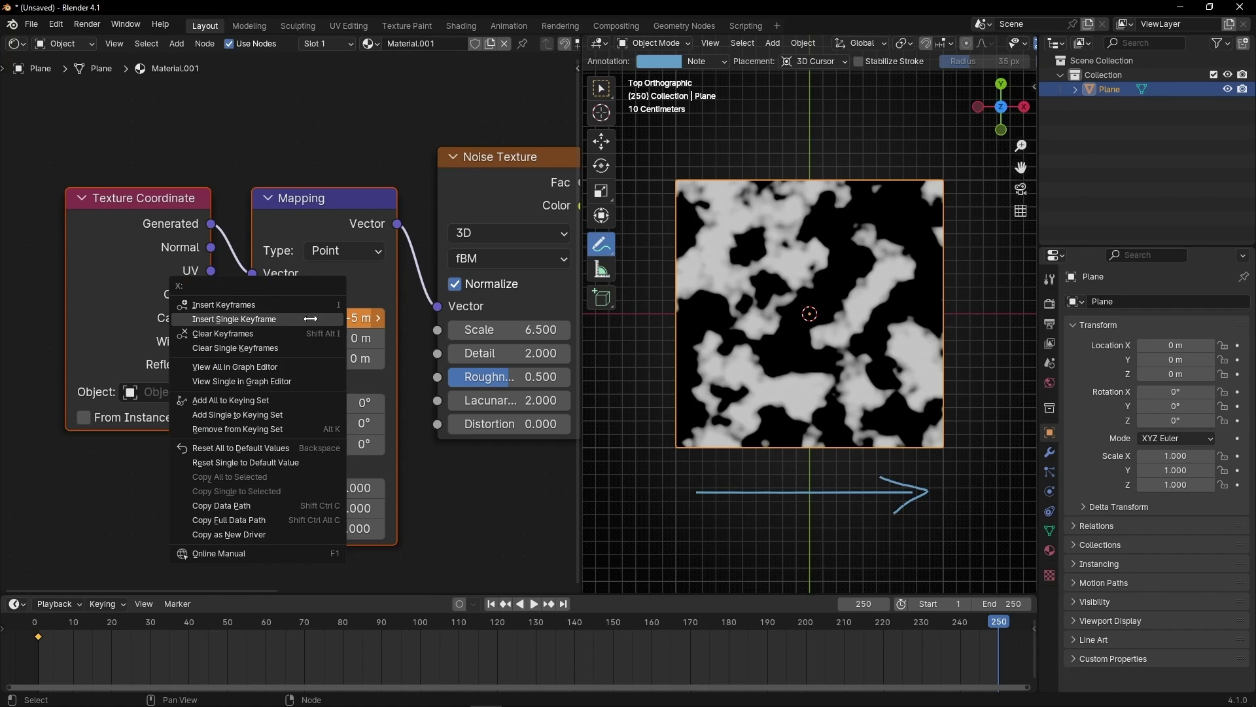
pyautogui.click(235, 320)
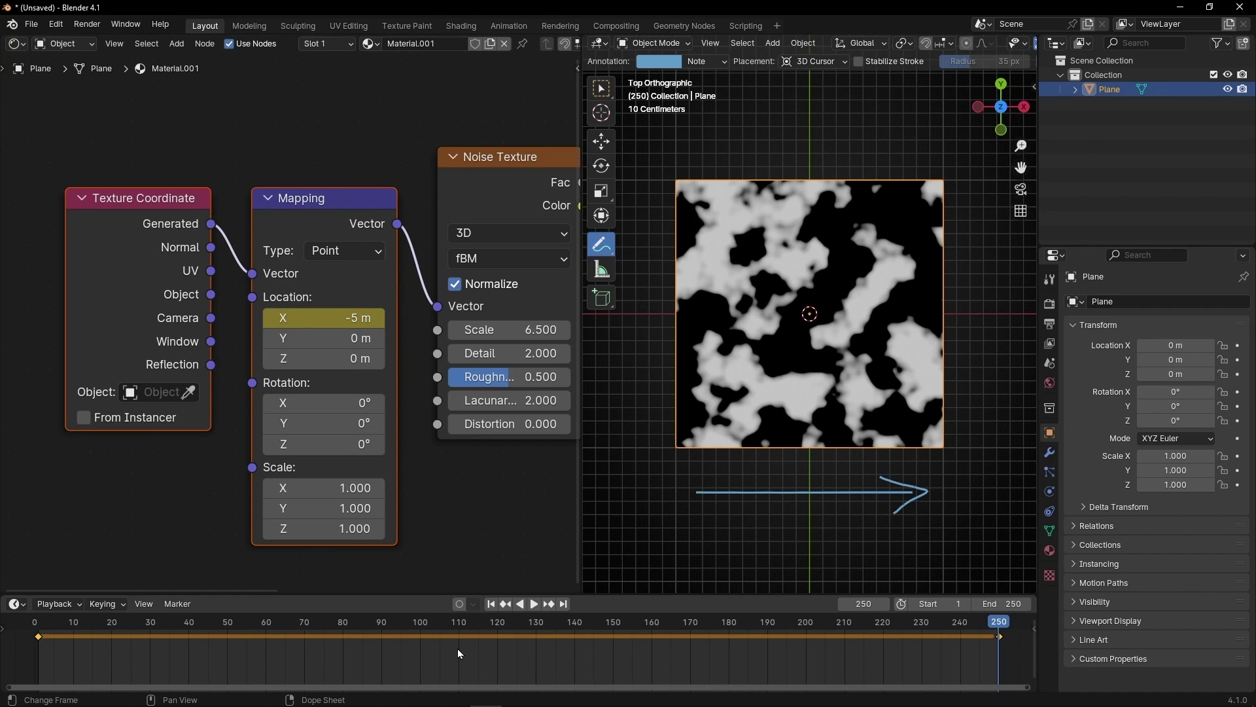
# Set the keyframe interpolation to Linear and play the animation from the first frame
pyautogui.press('t')
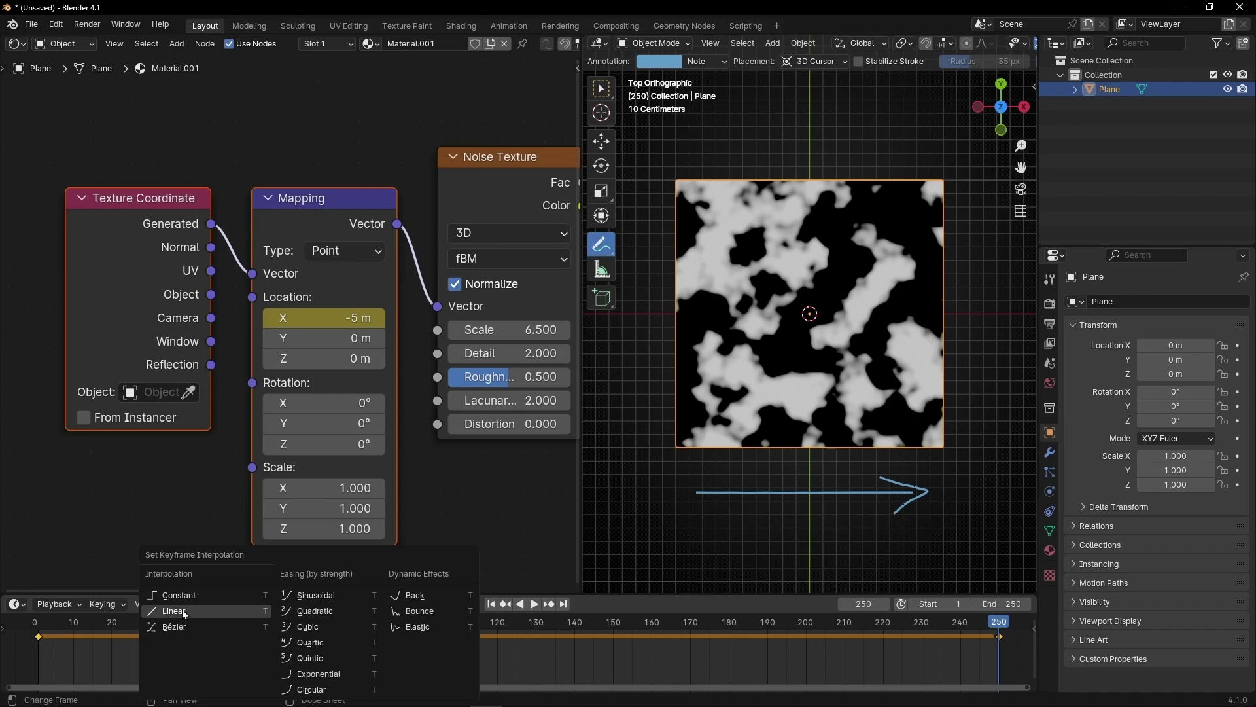
pyautogui.click(254, 620)
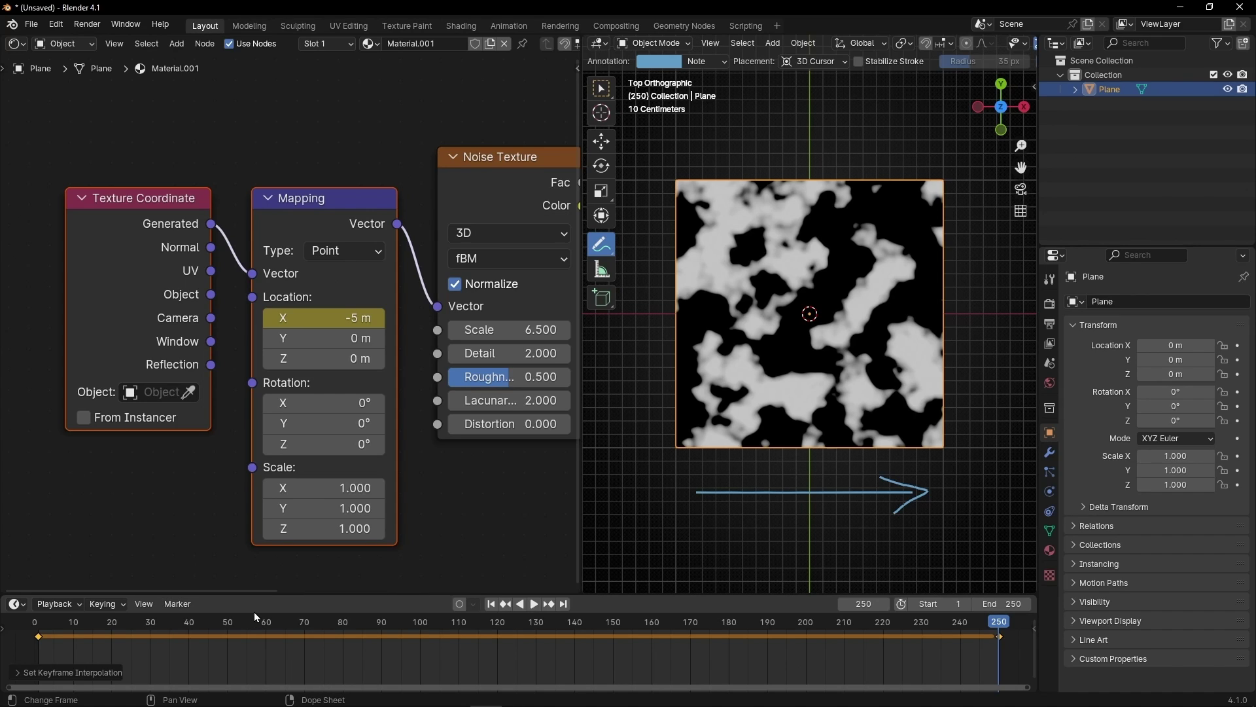
pyautogui.click(491, 603)
pyautogui.press('space')
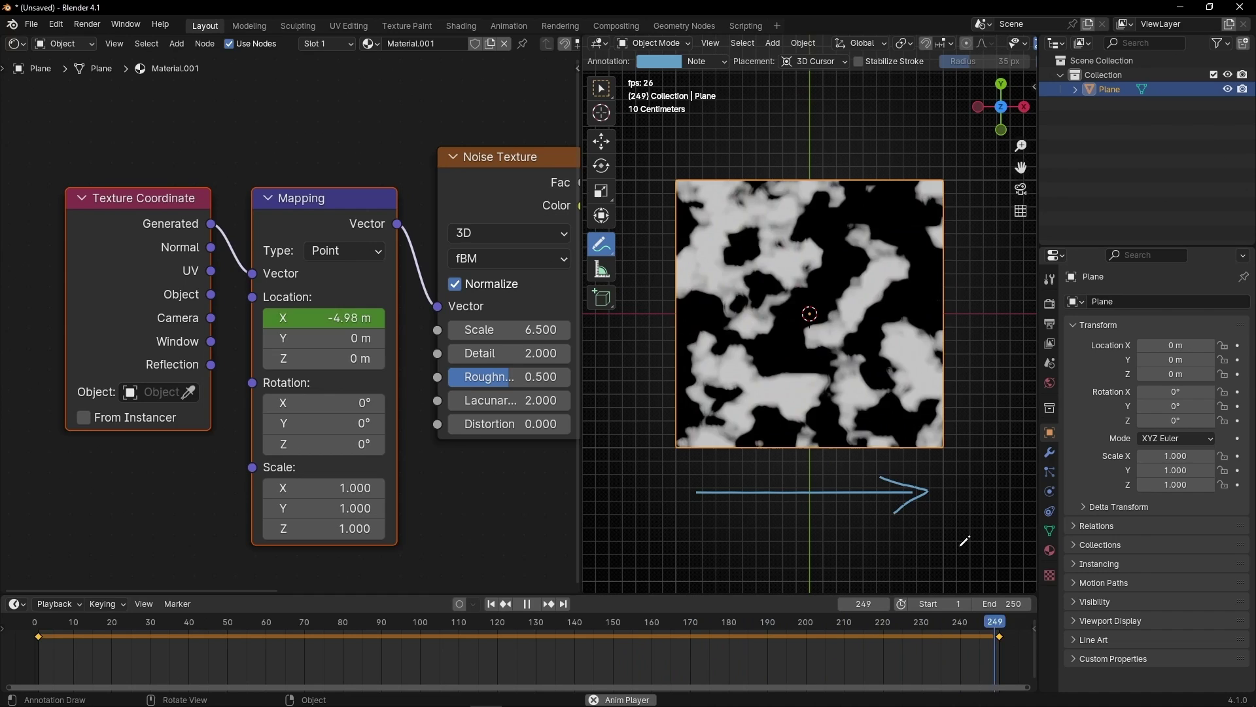
# Stop the animation playback at frame 1 and maximize the node editor with free space above the material nodes
pyautogui.press('space')
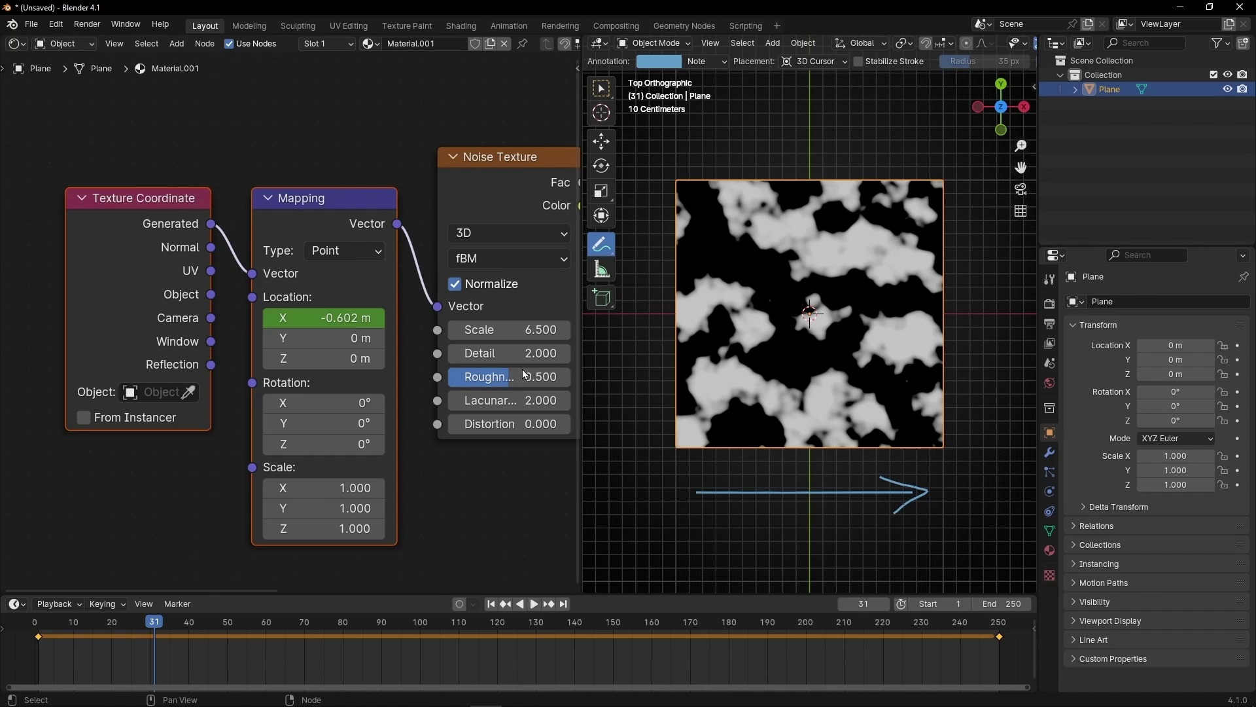
pyautogui.click(490, 604)
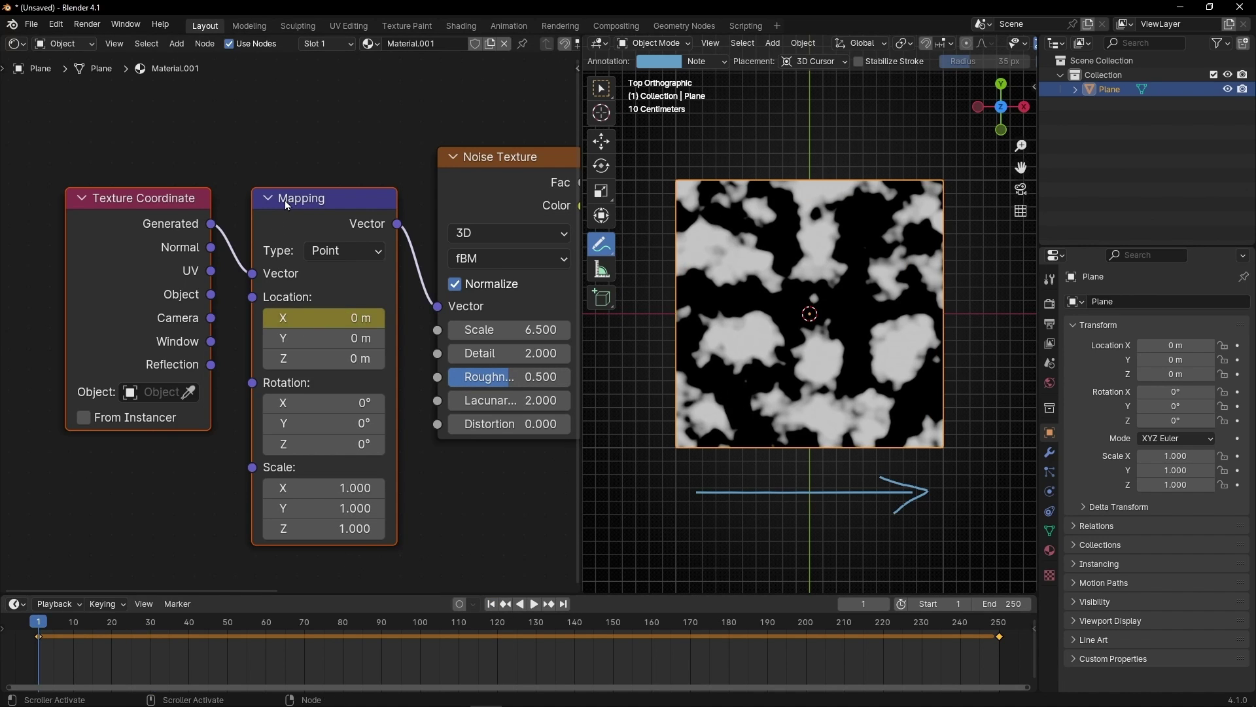
pyautogui.hotkey('ctrl', 'space')
pyautogui.moveTo(575, 216); pyautogui.dragTo(488, 469, button='middle')
pyautogui.scroll(-2, 488, 468)
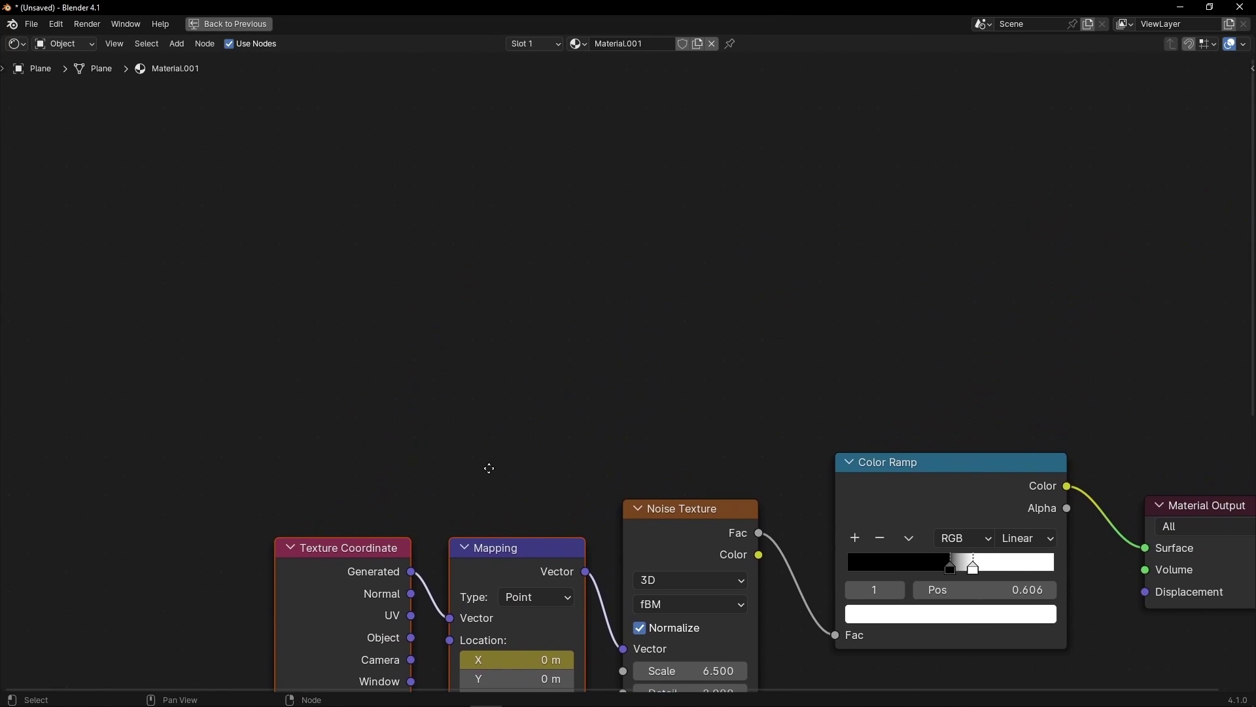
# With the Annotate tool, draw a letter S and a letter E joined by a horizontal line above the nodes
pyautogui.press('t')
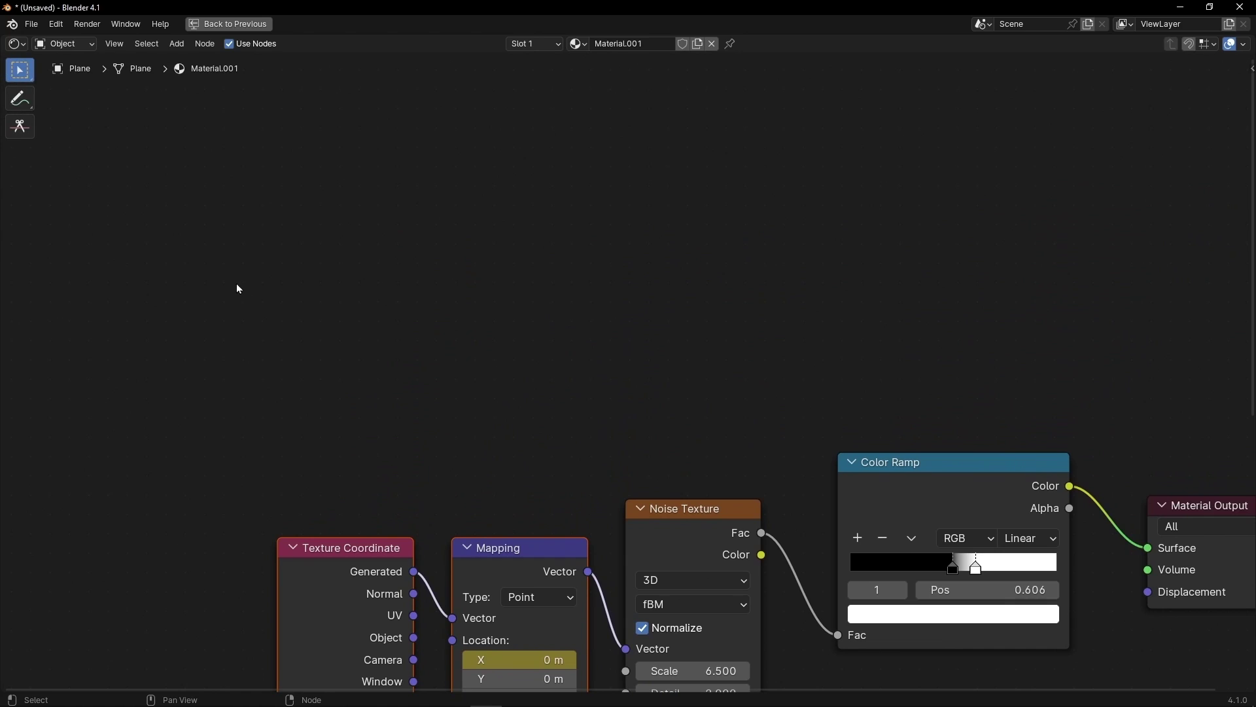
pyautogui.click(19, 98)
pyautogui.keyDown('shift'); pyautogui.scroll(2, 412, 288); pyautogui.keyUp('shift')
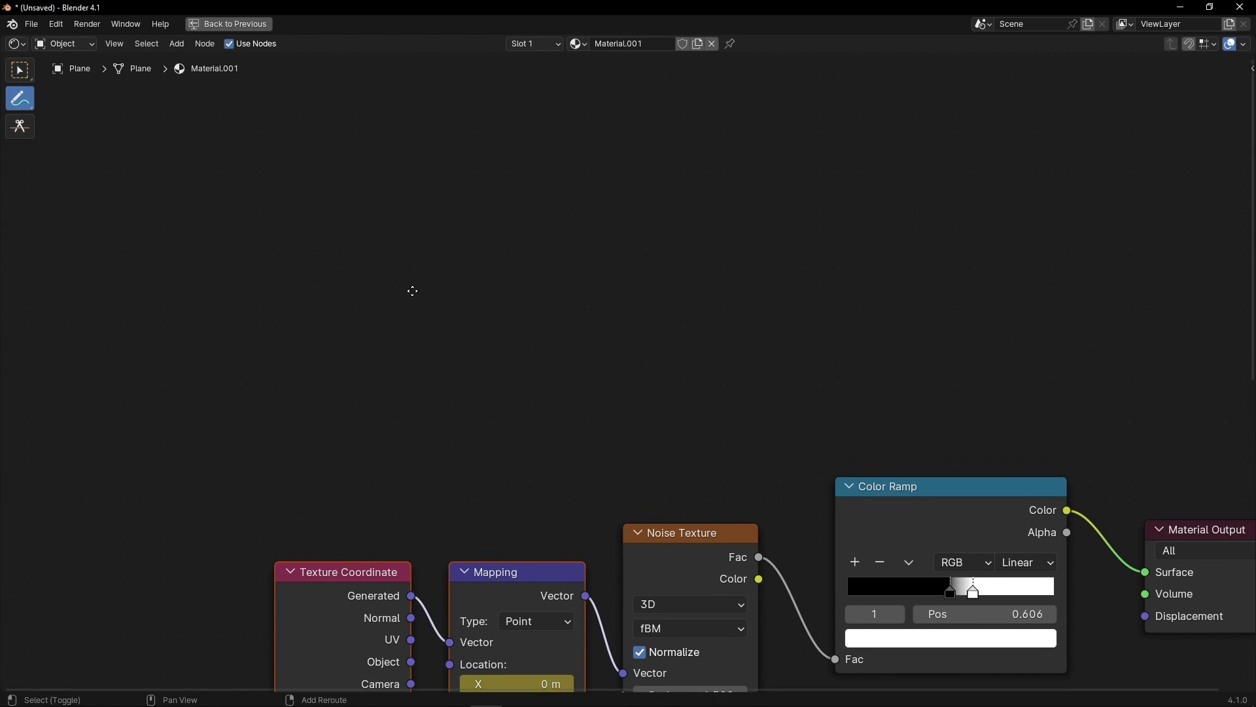
pyautogui.moveTo(332, 262)
pyautogui.mouseDown()
pyautogui.moveTo(332, 292)
pyautogui.moveTo(294, 315)
pyautogui.mouseUp()
pyautogui.moveTo(356, 288)
pyautogui.mouseDown()
pyautogui.moveTo(665, 288)
pyautogui.moveTo(696, 278)
pyautogui.moveTo(694, 309)
pyautogui.mouseUp()
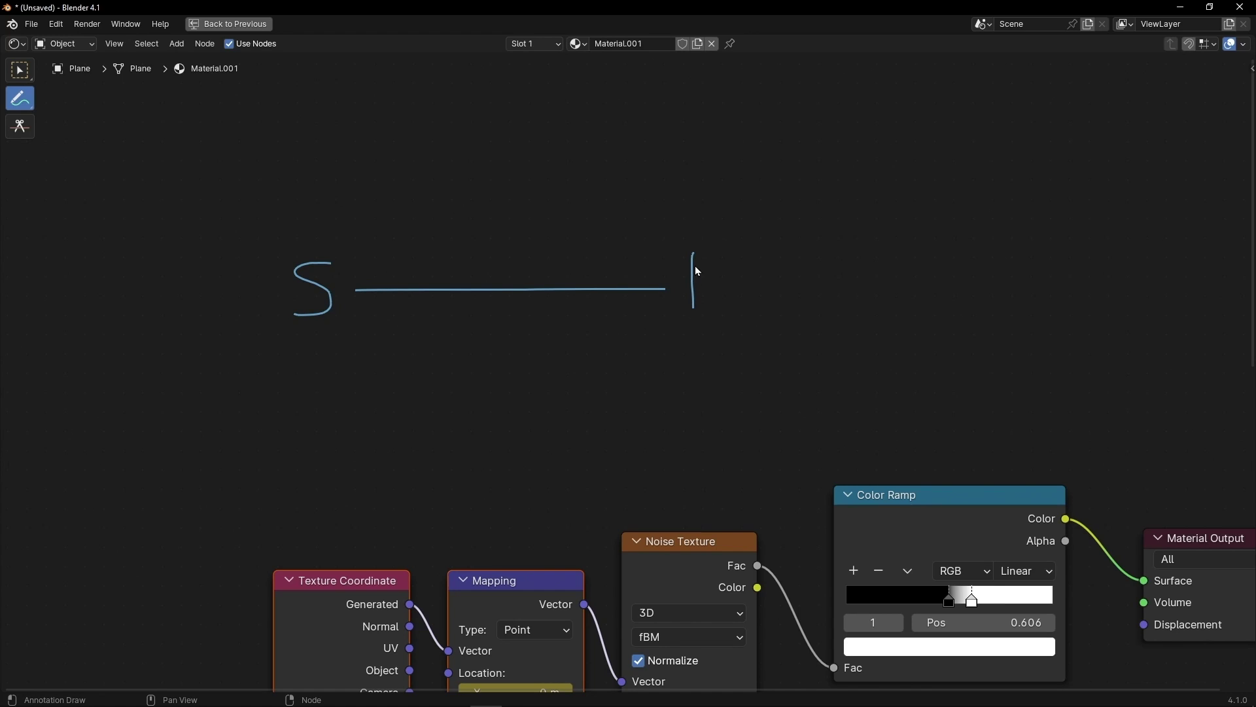
pyautogui.moveTo(693, 252)
pyautogui.mouseDown()
pyautogui.moveTo(739, 250)
pyautogui.moveTo(732, 303)
pyautogui.mouseUp()
pyautogui.scroll(-1, 622, 489)
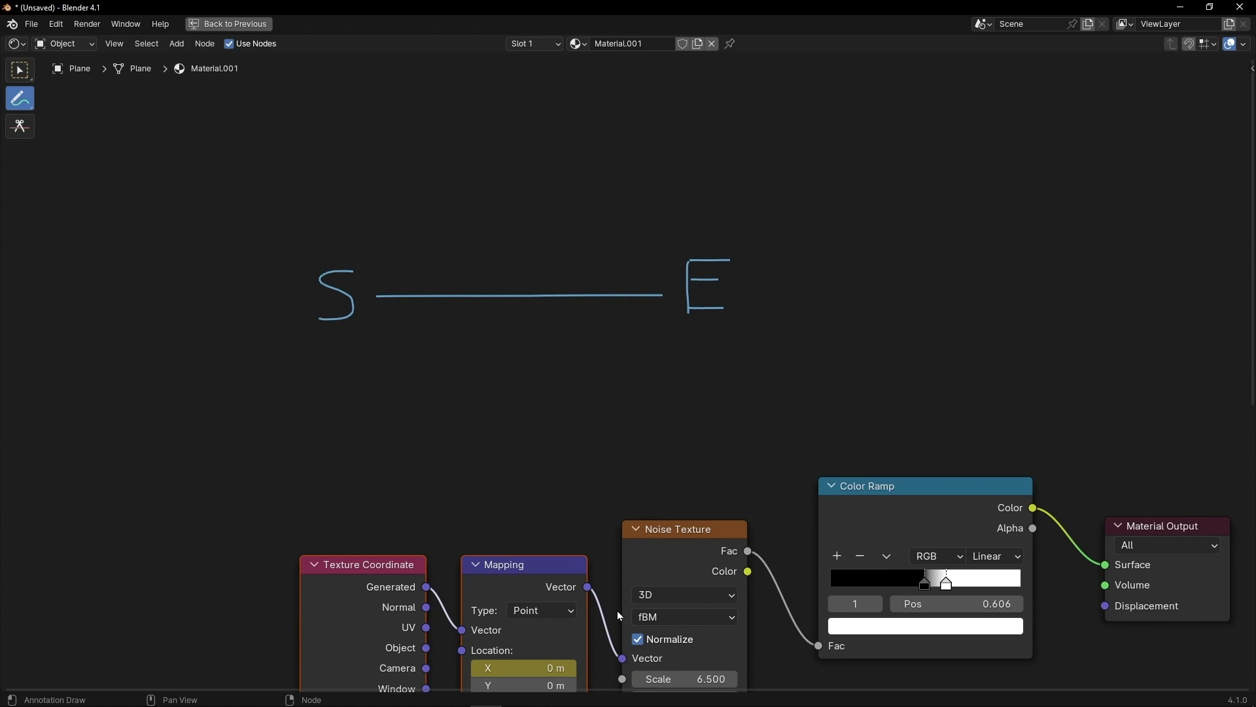
# Annotate the diagram with a 1 above and a 2 below the S–E line, on the start side
pyautogui.moveTo(427, 216)
pyautogui.mouseDown(button='middle')
pyautogui.moveTo(438, 379)
pyautogui.moveTo(437, 319)
pyautogui.mouseUp(button='middle')
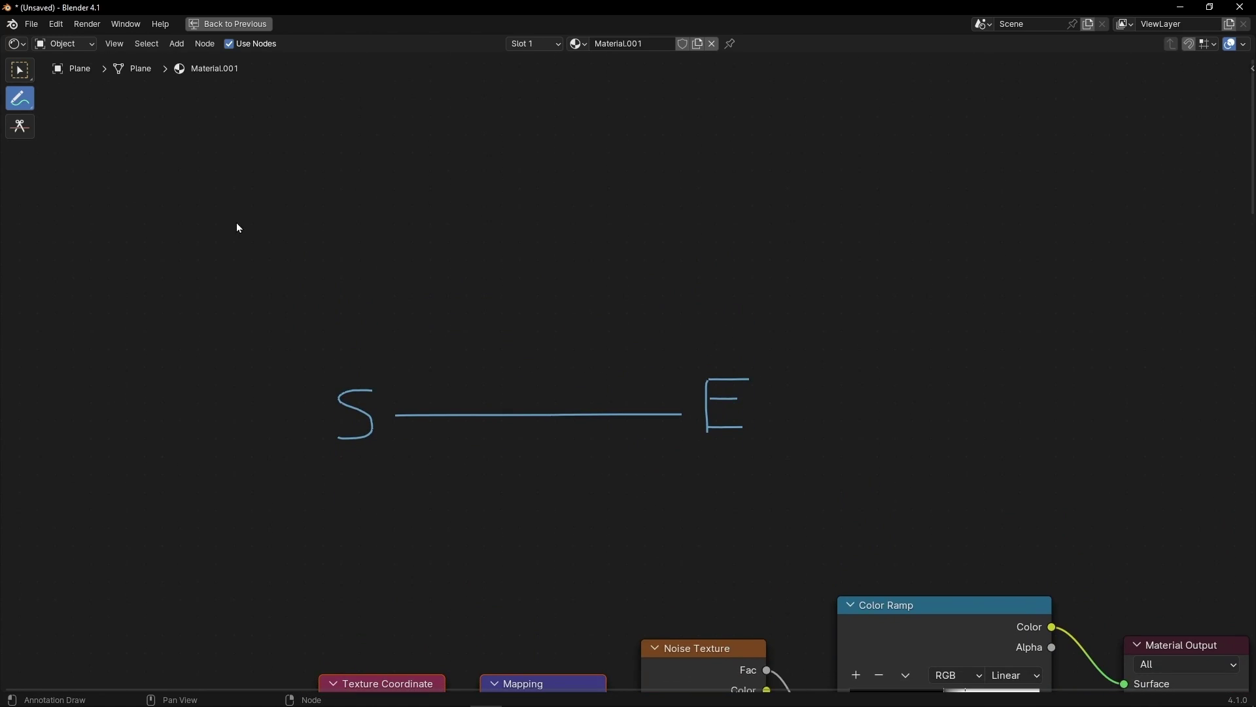
pyautogui.moveTo(234, 226)
pyautogui.mouseDown()
pyautogui.moveTo(255, 195)
pyautogui.moveTo(255, 231)
pyautogui.mouseUp()
pyautogui.moveTo(250, 518); pyautogui.dragTo(261, 547)
pyautogui.keyDown('shift'); pyautogui.scroll(-6, 477, 412); pyautogui.keyUp('shift')
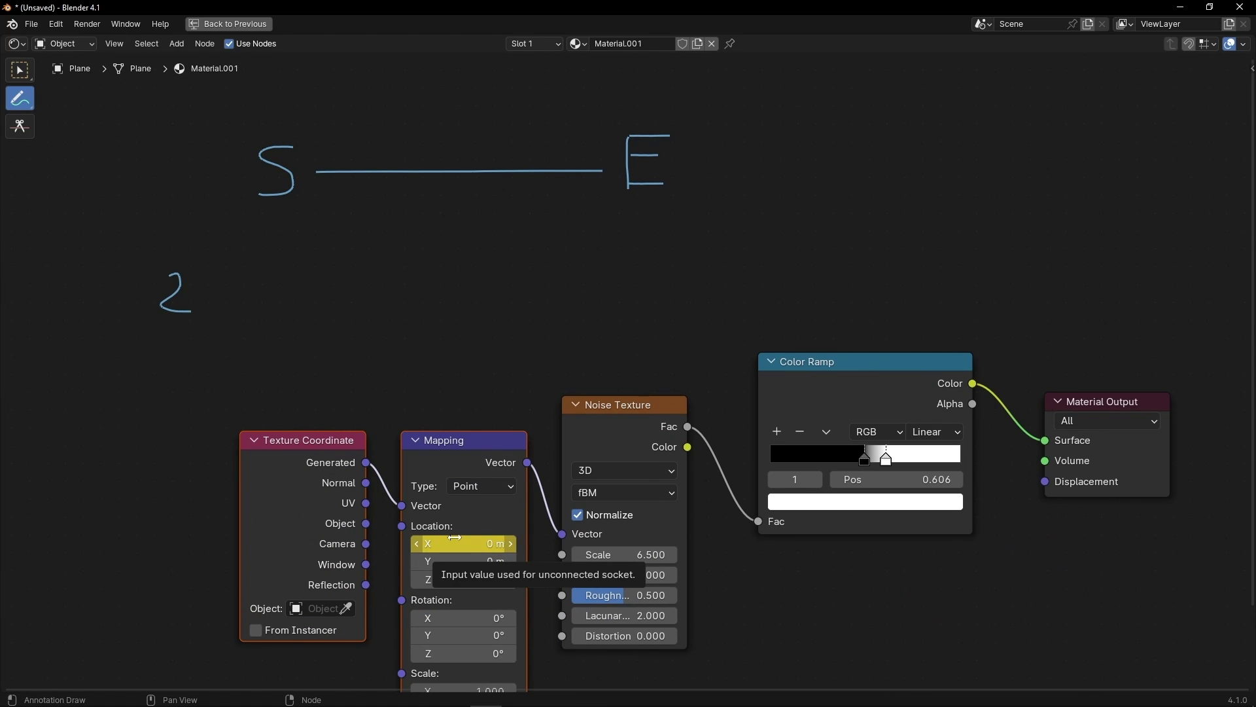
pyautogui.keyDown('shift'); pyautogui.scroll(5, 443, 317); pyautogui.keyUp('shift')
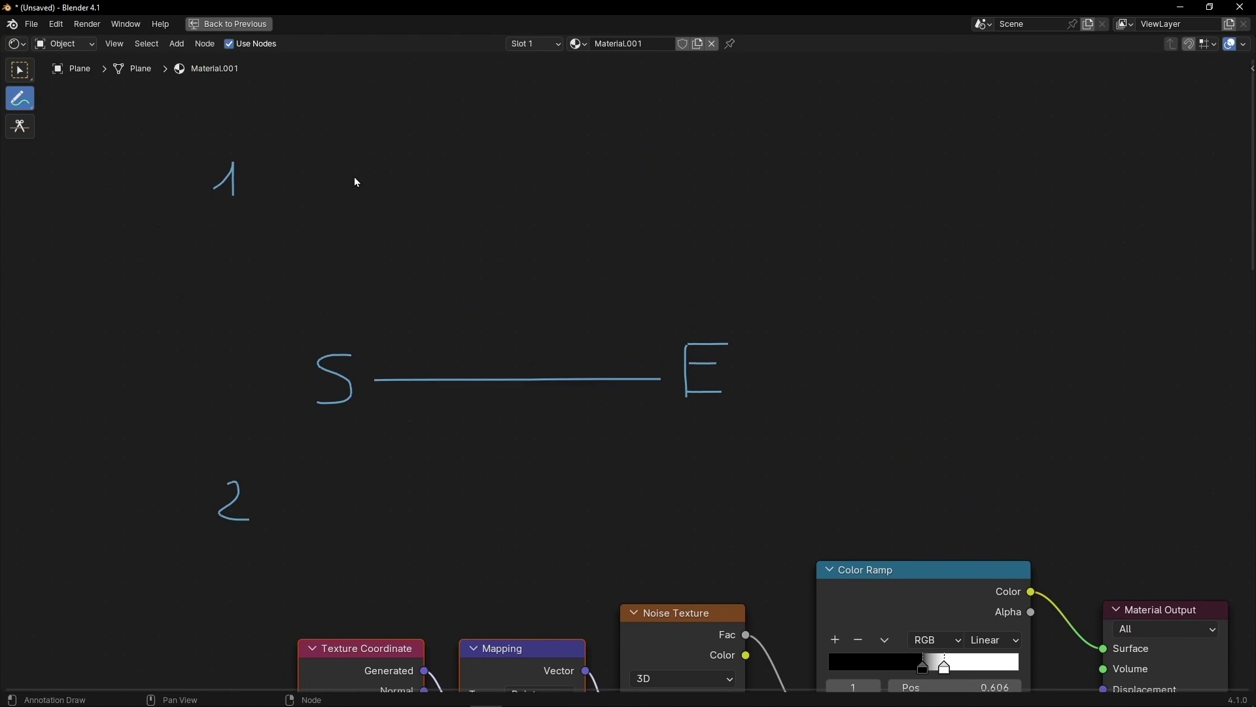
# Annotate crossing arrows over the S–E line, one from 0 down to -5 and one from 5 up to 0
pyautogui.moveTo(366, 169)
pyautogui.mouseDown()
pyautogui.moveTo(344, 184)
pyautogui.moveTo(366, 186)
pyautogui.moveTo(369, 166)
pyautogui.moveTo(455, 285)
pyautogui.moveTo(649, 481)
pyautogui.moveTo(693, 508)
pyautogui.moveTo(662, 520)
pyautogui.mouseUp()
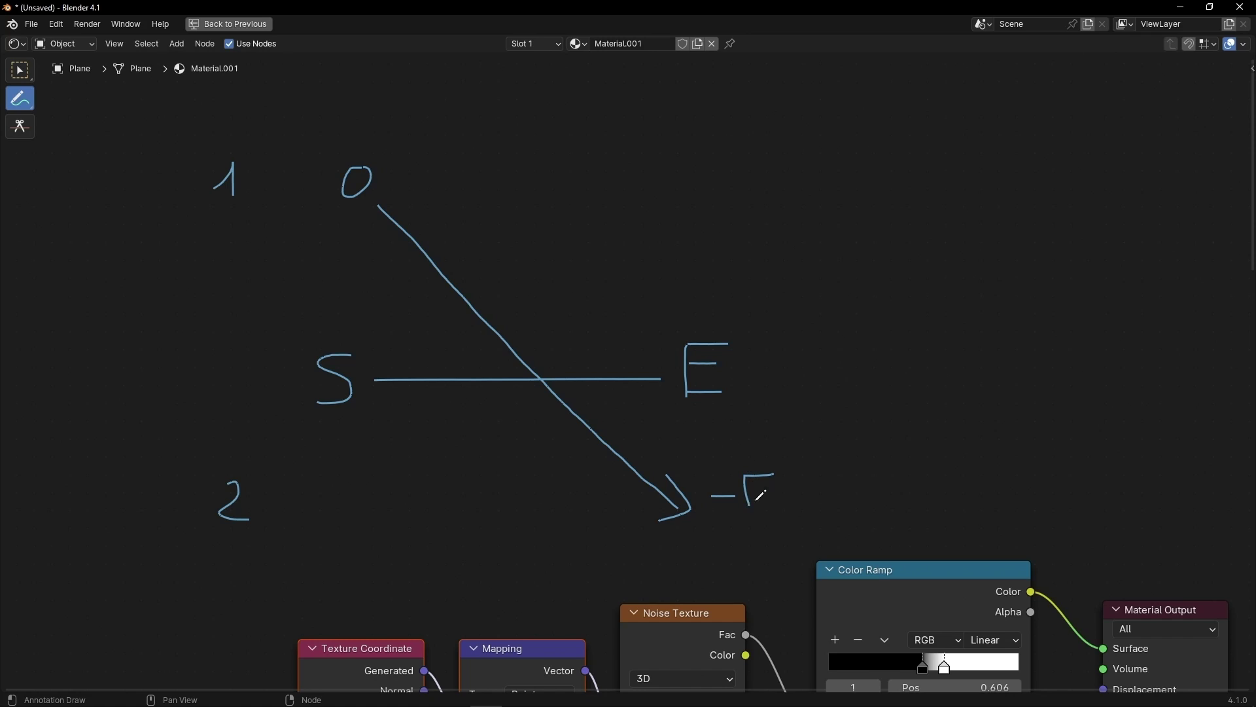
pyautogui.moveTo(760, 496)
pyautogui.mouseDown()
pyautogui.moveTo(780, 516)
pyautogui.moveTo(736, 529)
pyautogui.mouseUp()
pyautogui.moveTo(380, 503)
pyautogui.mouseDown()
pyautogui.moveTo(590, 321)
pyautogui.moveTo(680, 210)
pyautogui.moveTo(649, 219)
pyautogui.moveTo(676, 243)
pyautogui.mouseUp()
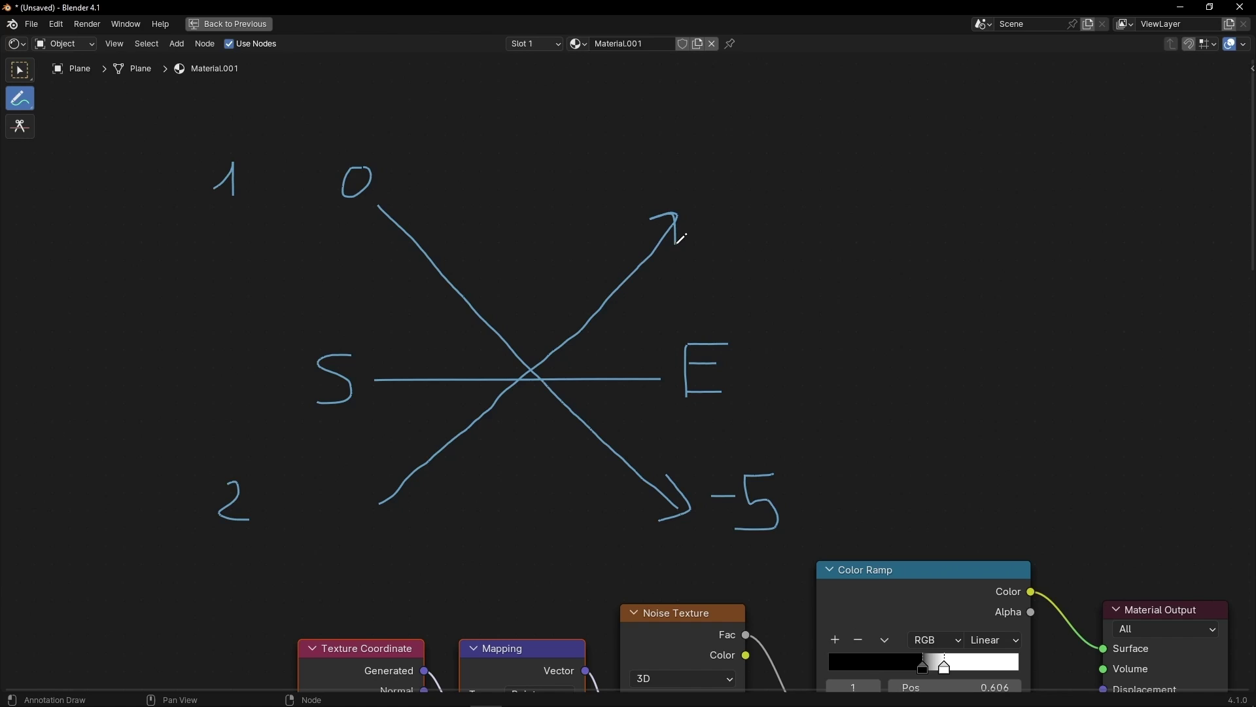
pyautogui.moveTo(718, 155); pyautogui.dragTo(728, 151)
pyautogui.moveTo(306, 485)
pyautogui.mouseDown()
pyautogui.moveTo(339, 533)
pyautogui.moveTo(299, 540)
pyautogui.mouseUp()
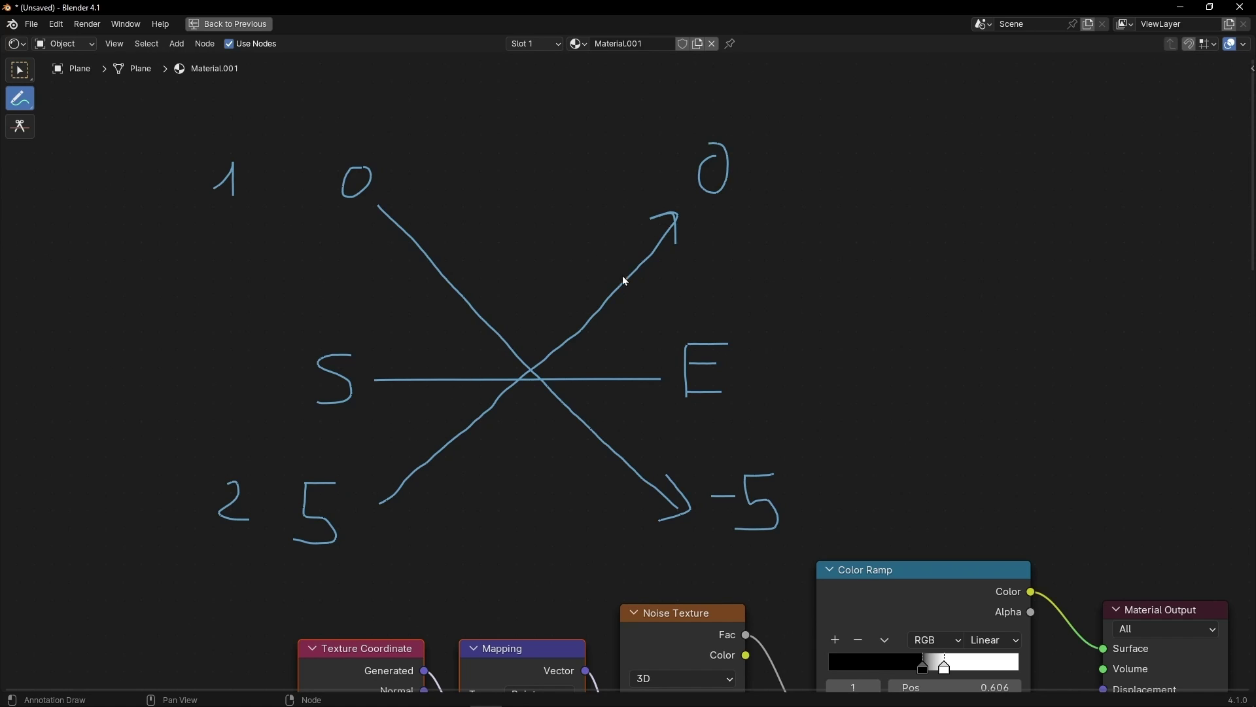
# Restore the full layout, duplicate the Texture Coordinate, Mapping and Noise Texture nodes, and place the copies below the originals
pyautogui.scroll(-2, 445, 370)
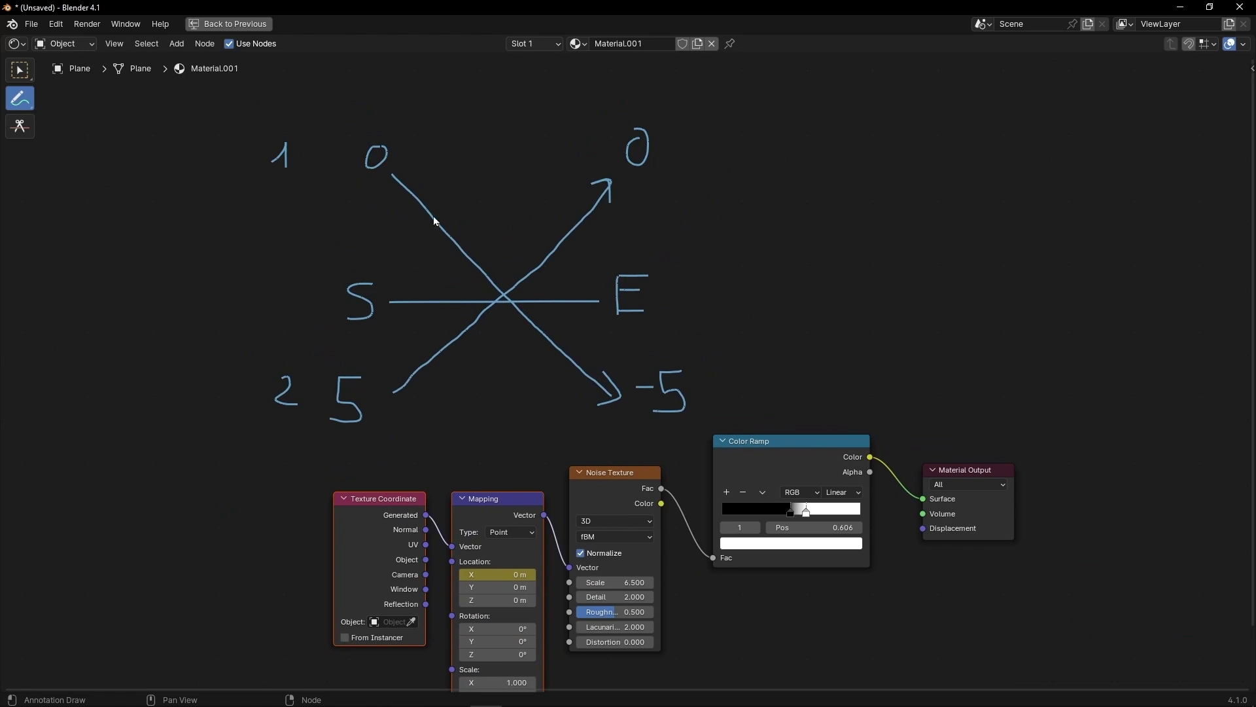
pyautogui.scroll(-1, 599, 380)
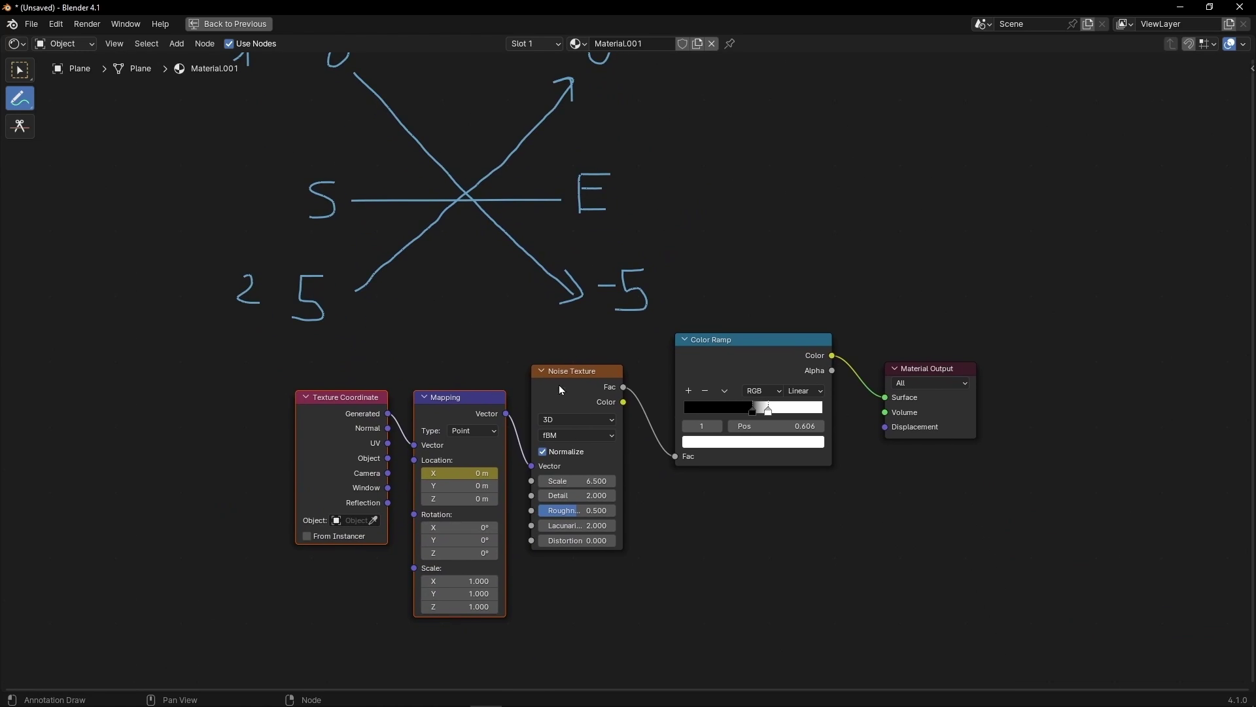
pyautogui.hotkey('ctrl', 'space')
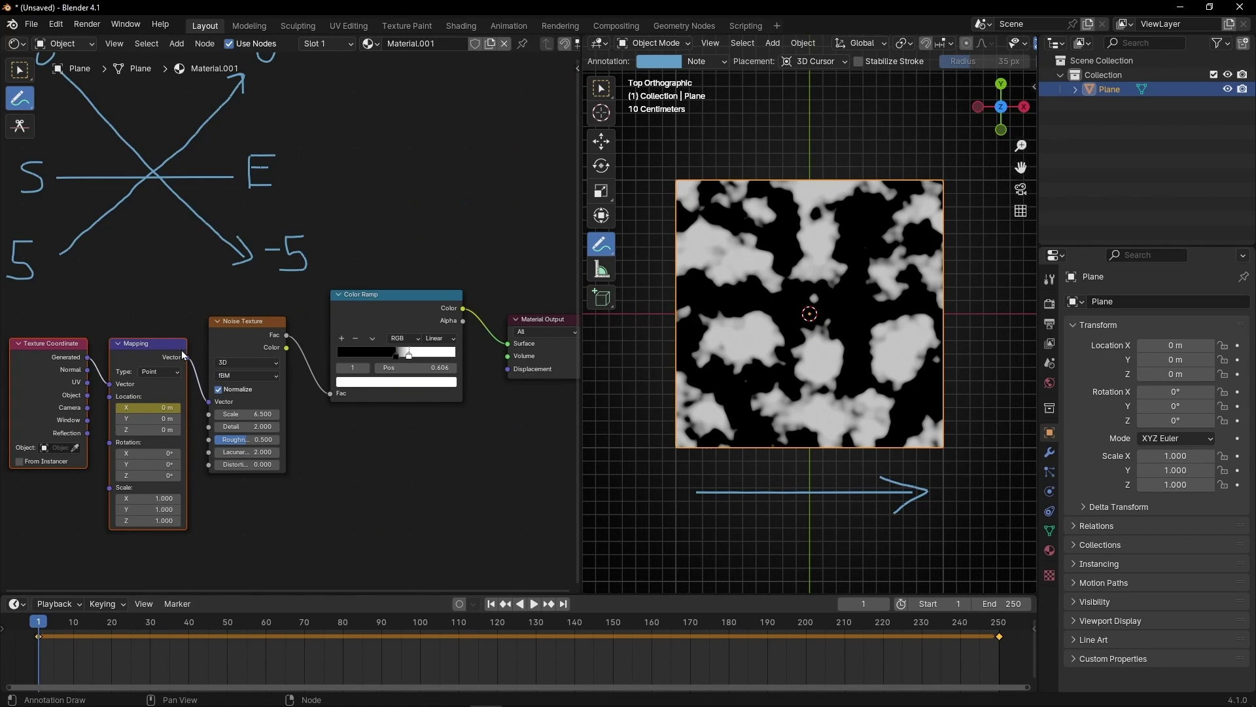
pyautogui.scroll(-3, 183, 355)
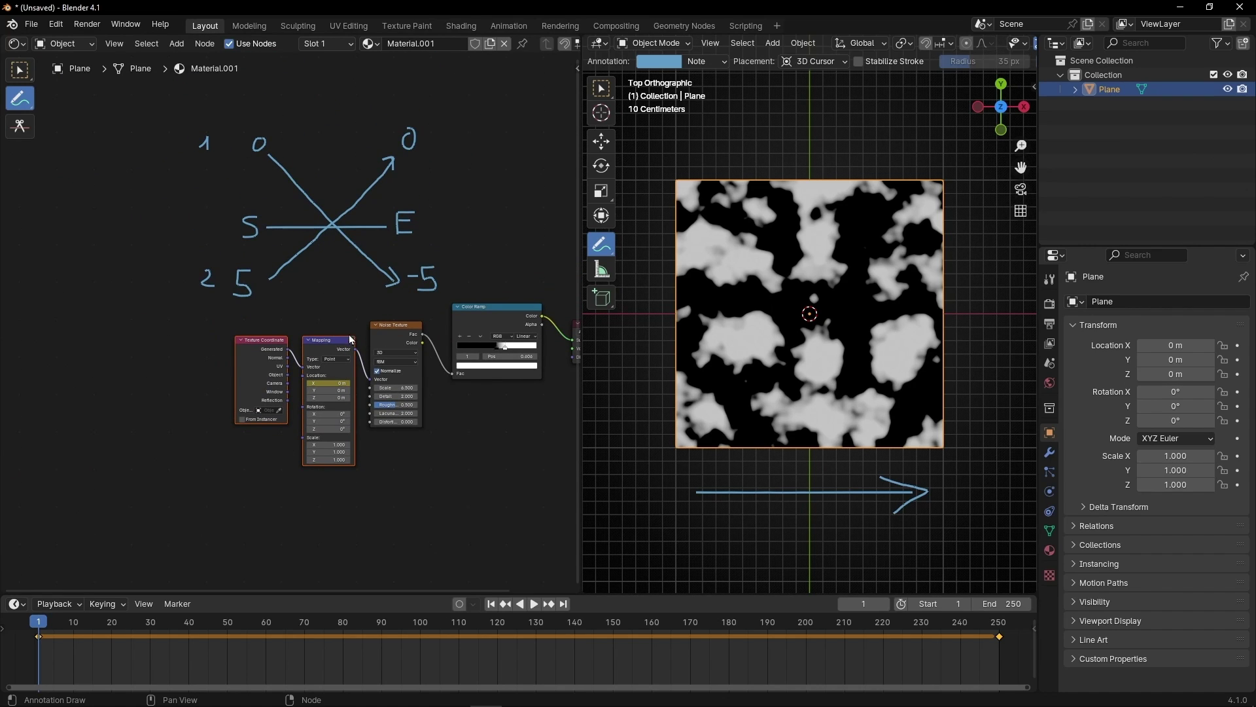
pyautogui.click(20, 70)
pyautogui.moveTo(186, 337); pyautogui.dragTo(414, 485)
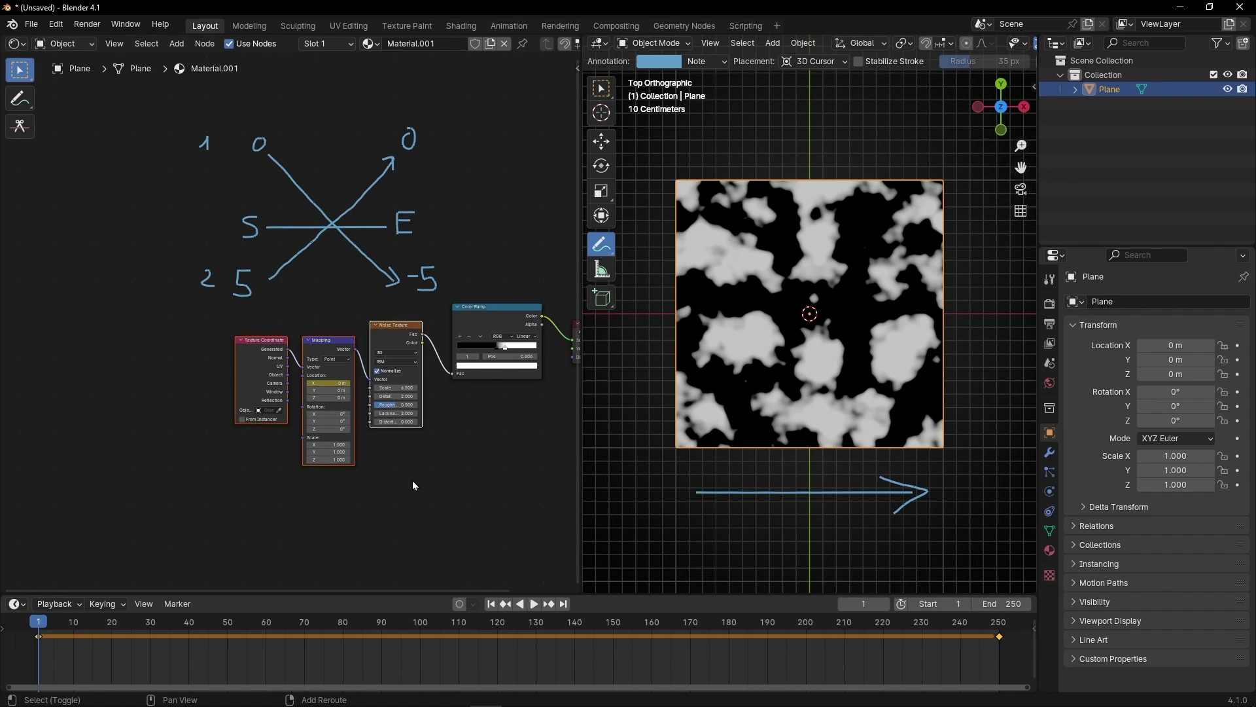
pyautogui.hotkey('shift', 'd')
pyautogui.click(460, 533)
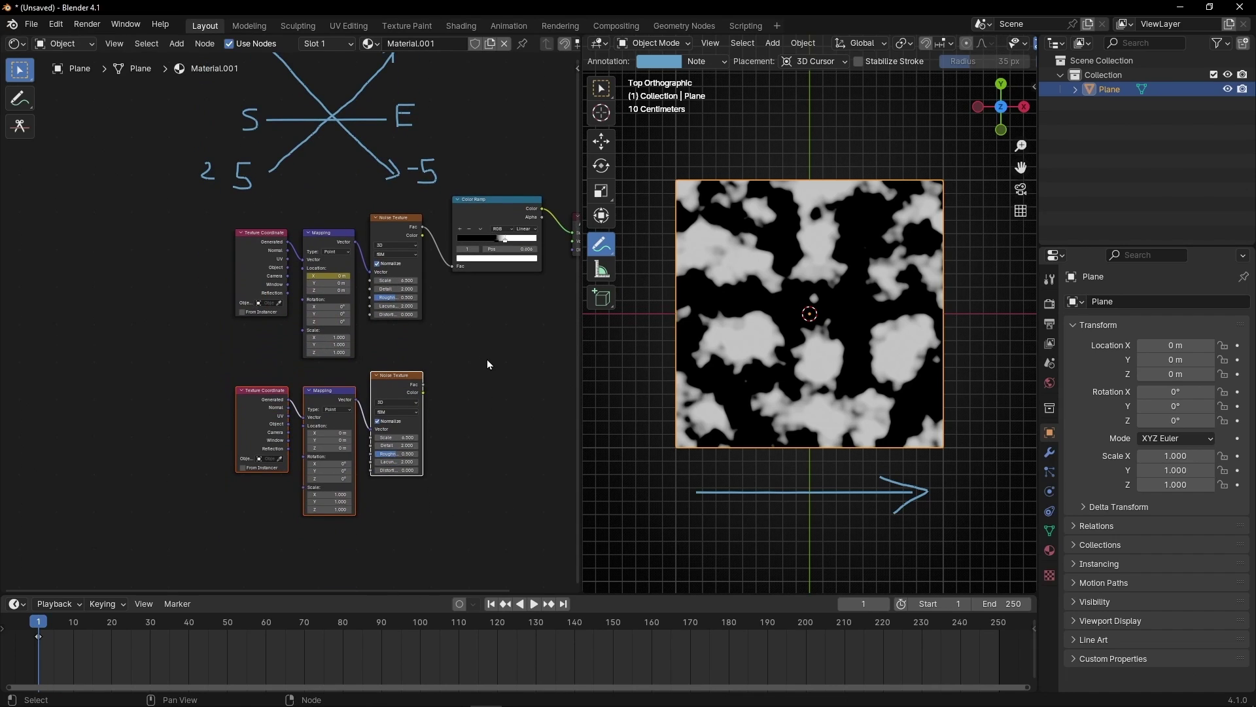
# Set the duplicated Mapping node's X location to 5 m and insert a single keyframe for it at frame 1
pyautogui.moveTo(487, 365); pyautogui.dragTo(483, 394, button='middle')
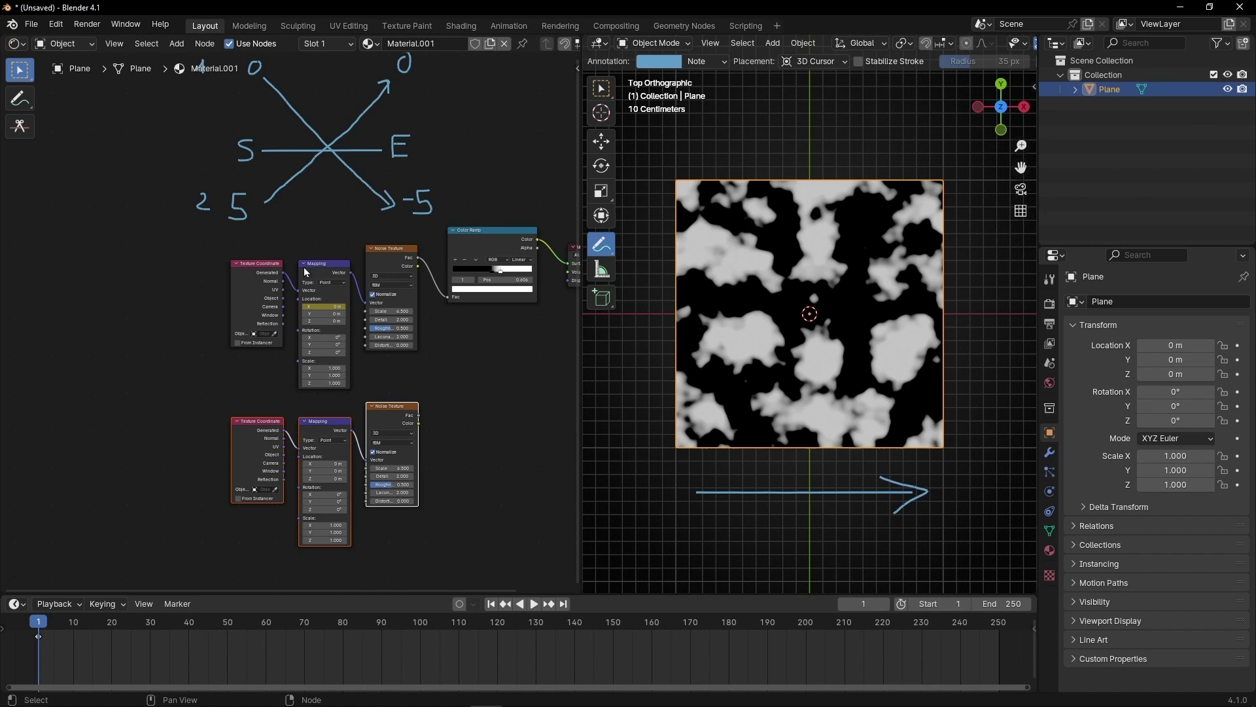
pyautogui.scroll(3, 324, 425)
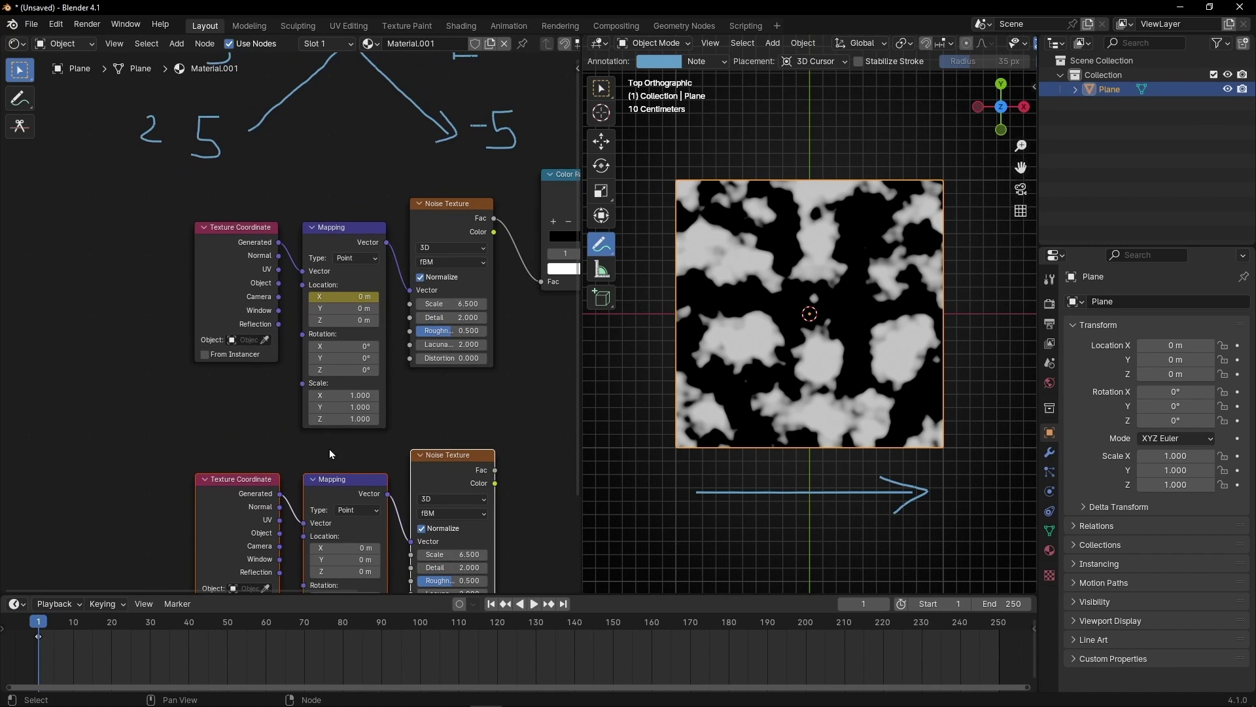
pyautogui.moveTo(325, 426); pyautogui.dragTo(323, 335, button='middle')
pyautogui.click(352, 455)
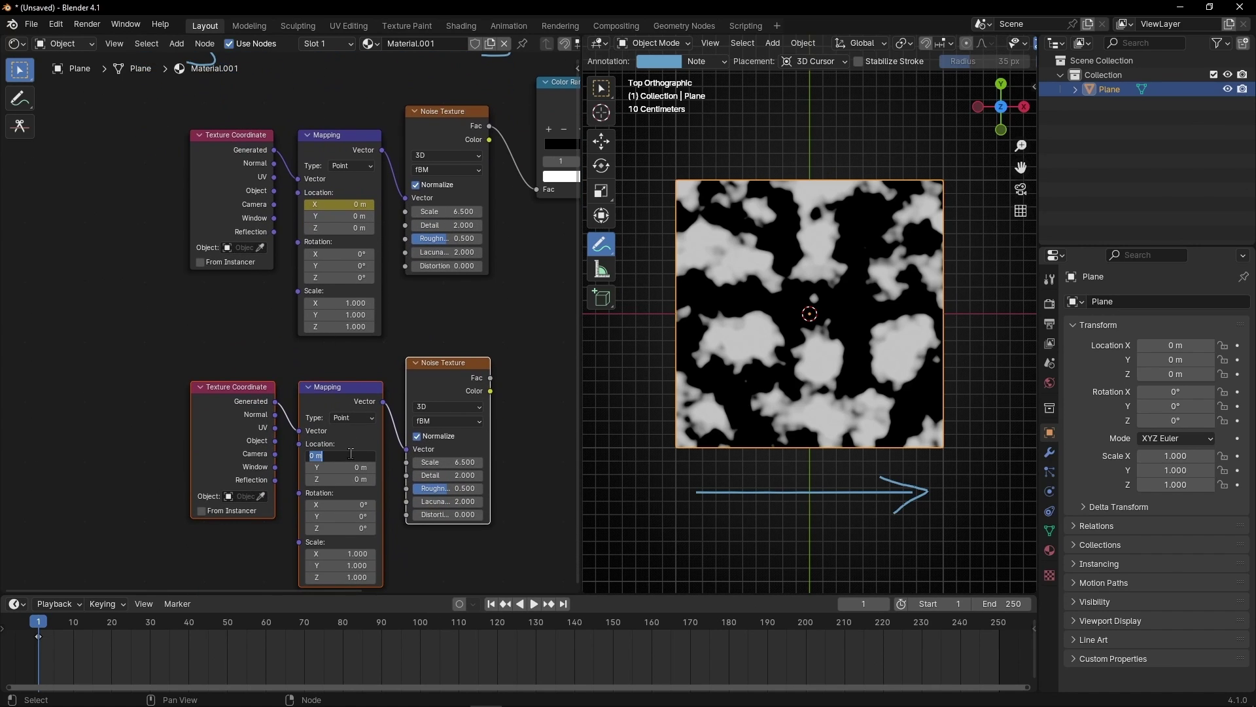
pyautogui.write('5')
pyautogui.press('Return')
pyautogui.rightClick(352, 454)
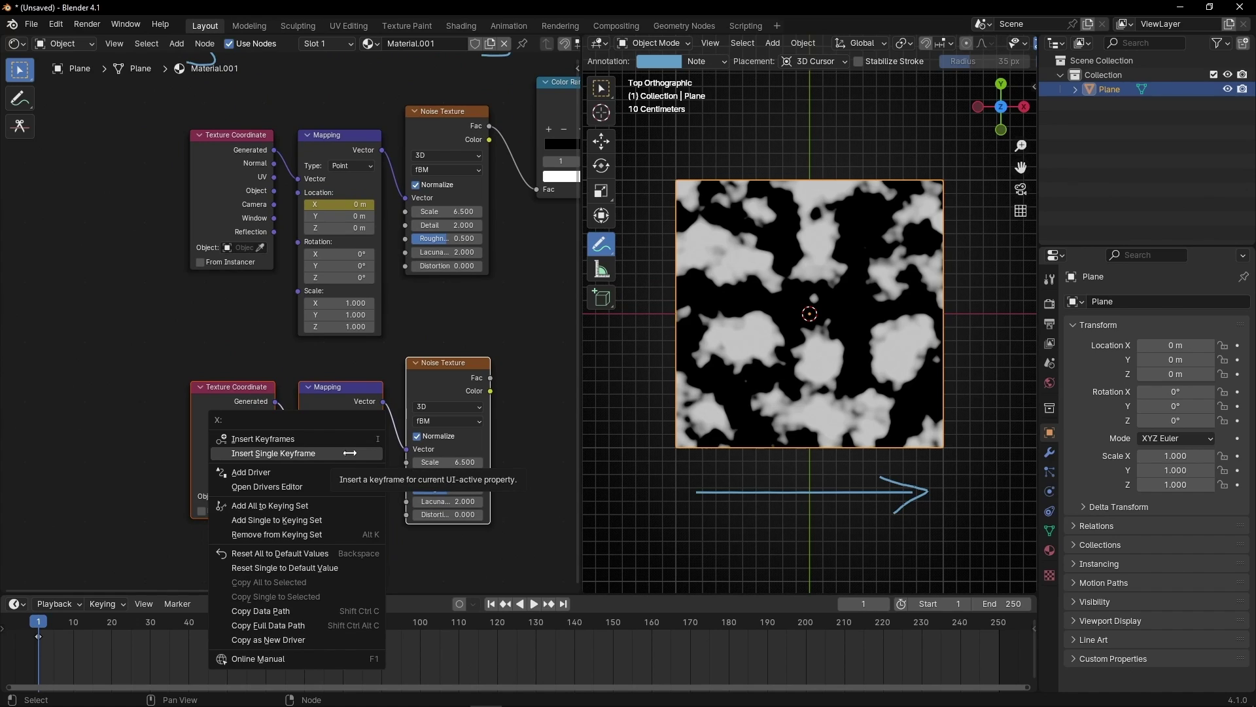
pyautogui.click(307, 453)
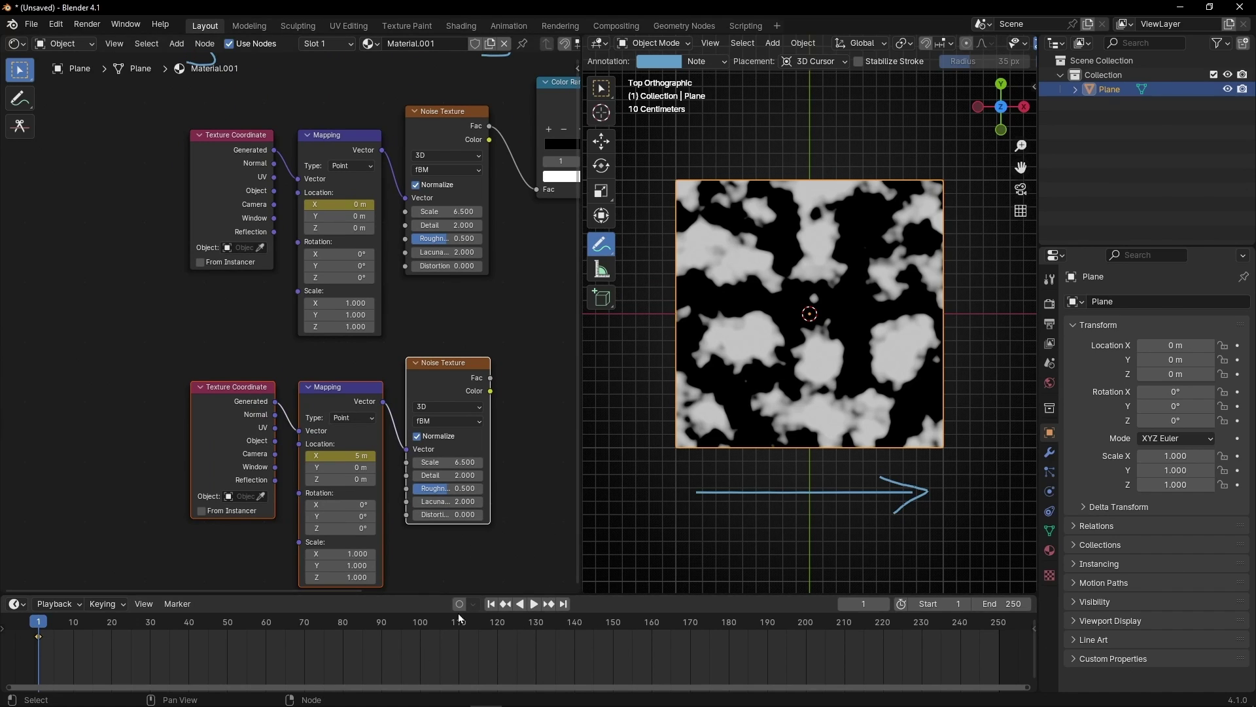
# At frame 250, set the duplicated Mapping node's X location to 0 m and insert a single keyframe for it
pyautogui.click(563, 603)
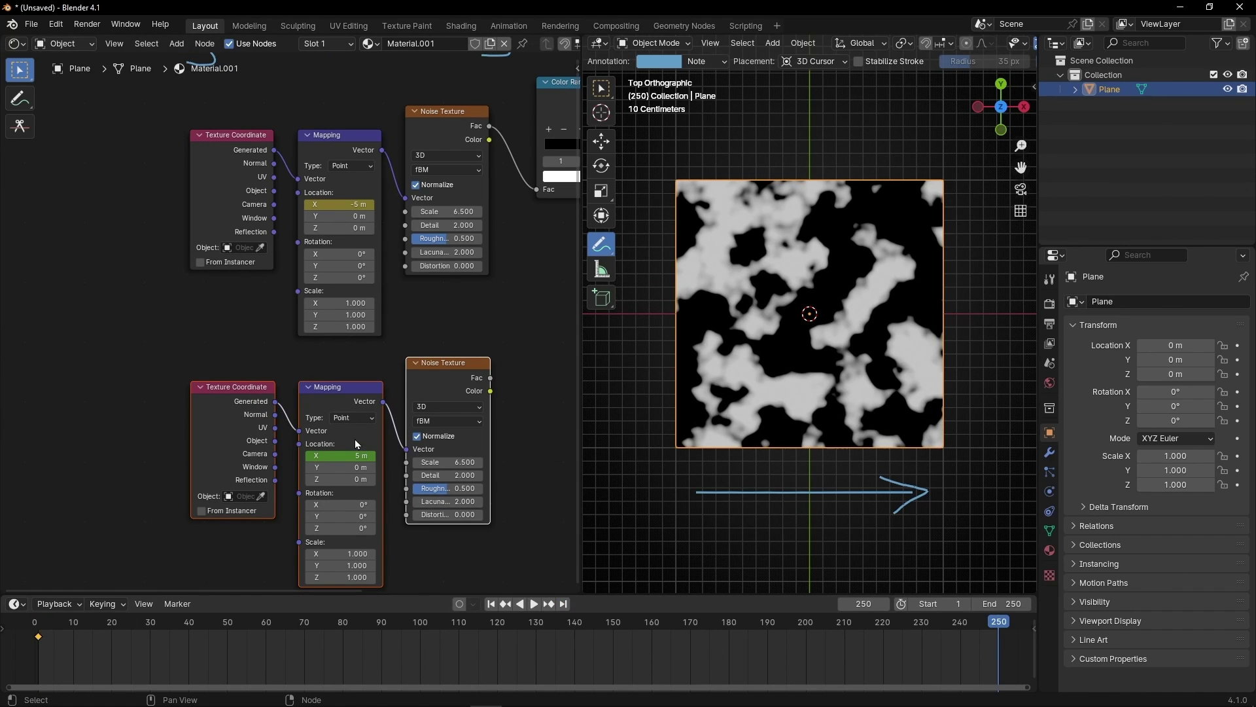
pyautogui.click(351, 453)
pyautogui.press('Return')
pyautogui.rightClick(351, 454)
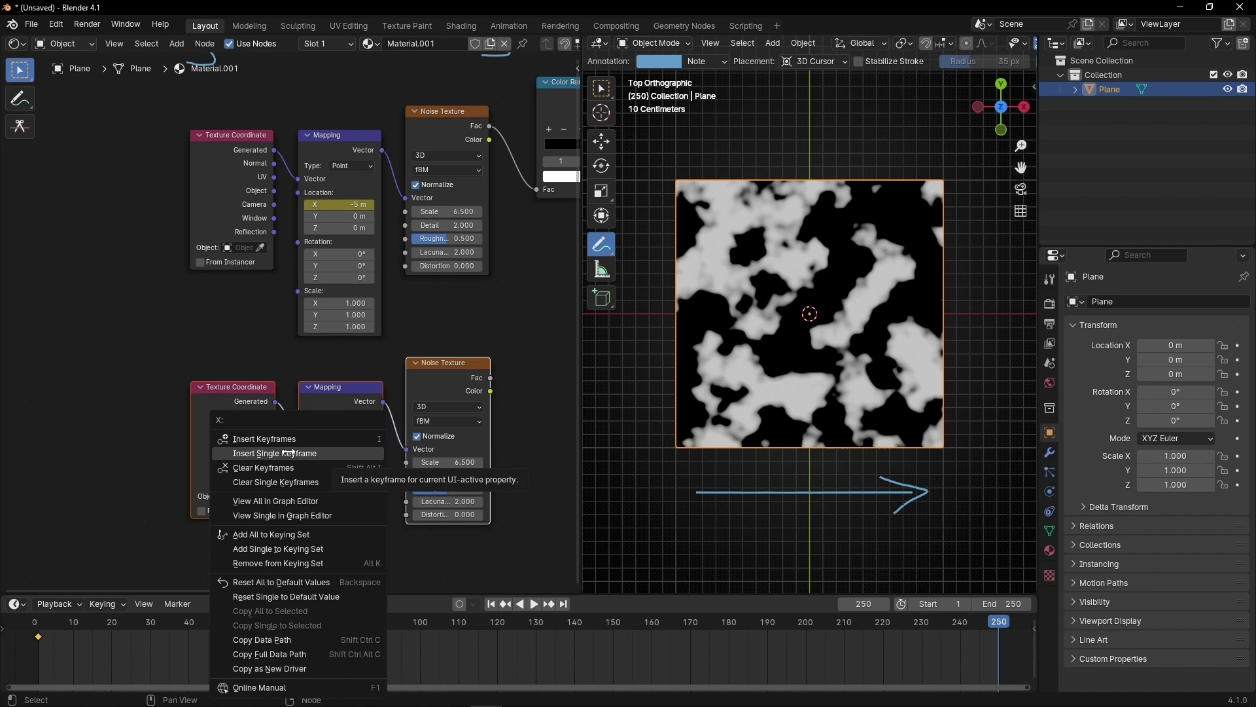
pyautogui.click(333, 454)
# Maximize the node editor and move the Color Ramp and Material Output nodes together farther from the Noise Texture to make room
pyautogui.scroll(10, 403, 354)
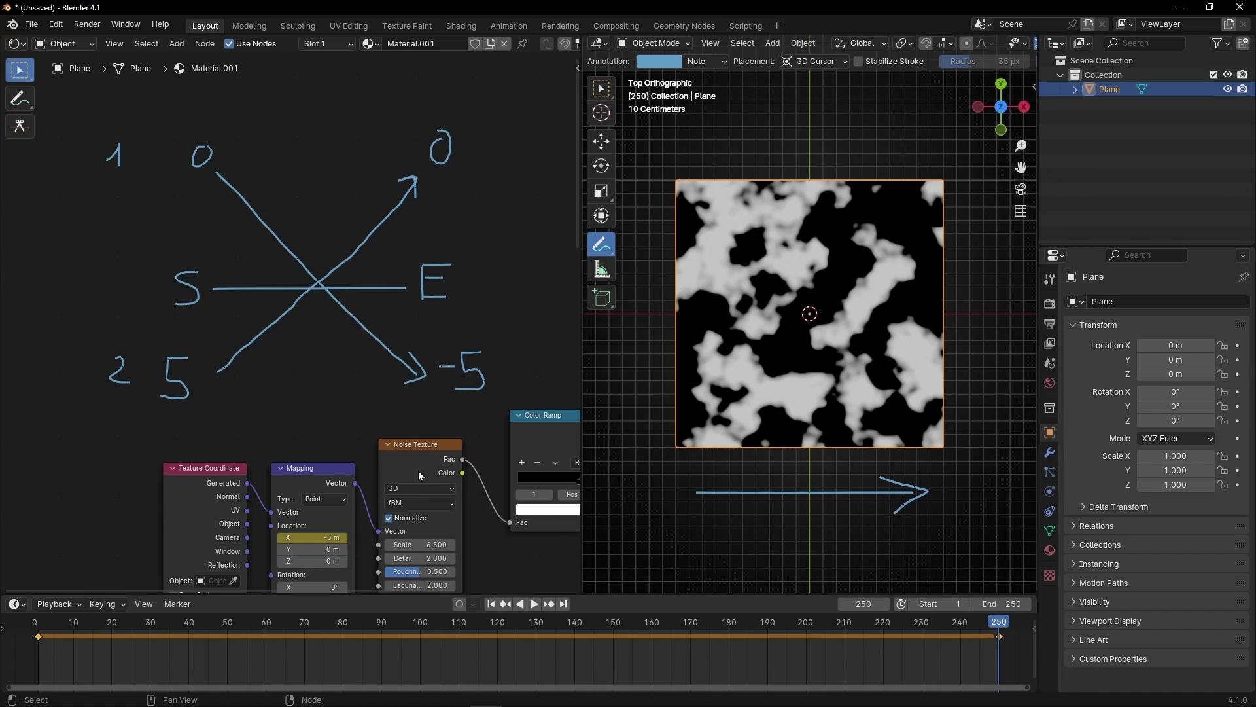
pyautogui.moveTo(486, 535)
pyautogui.keyDown('shift'); pyautogui.mouseDown(button='middle')
pyautogui.moveTo(473, 362)
pyautogui.moveTo(395, 301)
pyautogui.mouseUp(button='middle'); pyautogui.keyUp('shift')
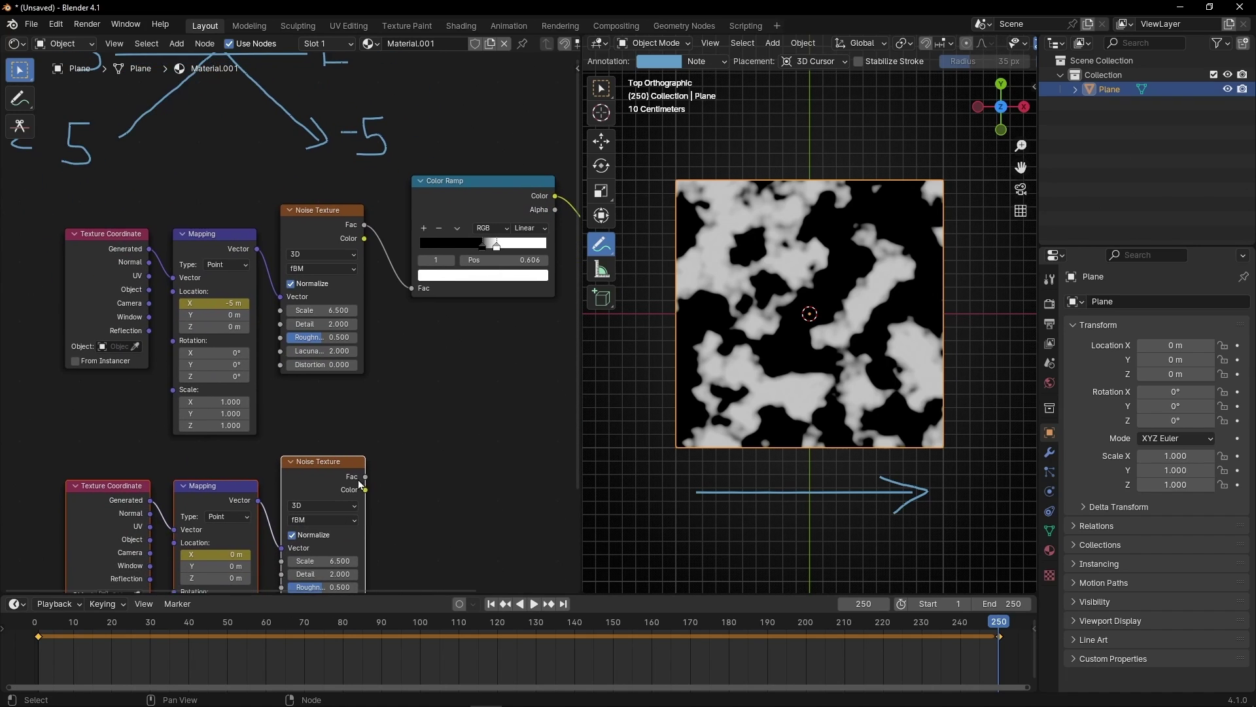
pyautogui.moveTo(265, 182); pyautogui.dragTo(344, 358, button='middle')
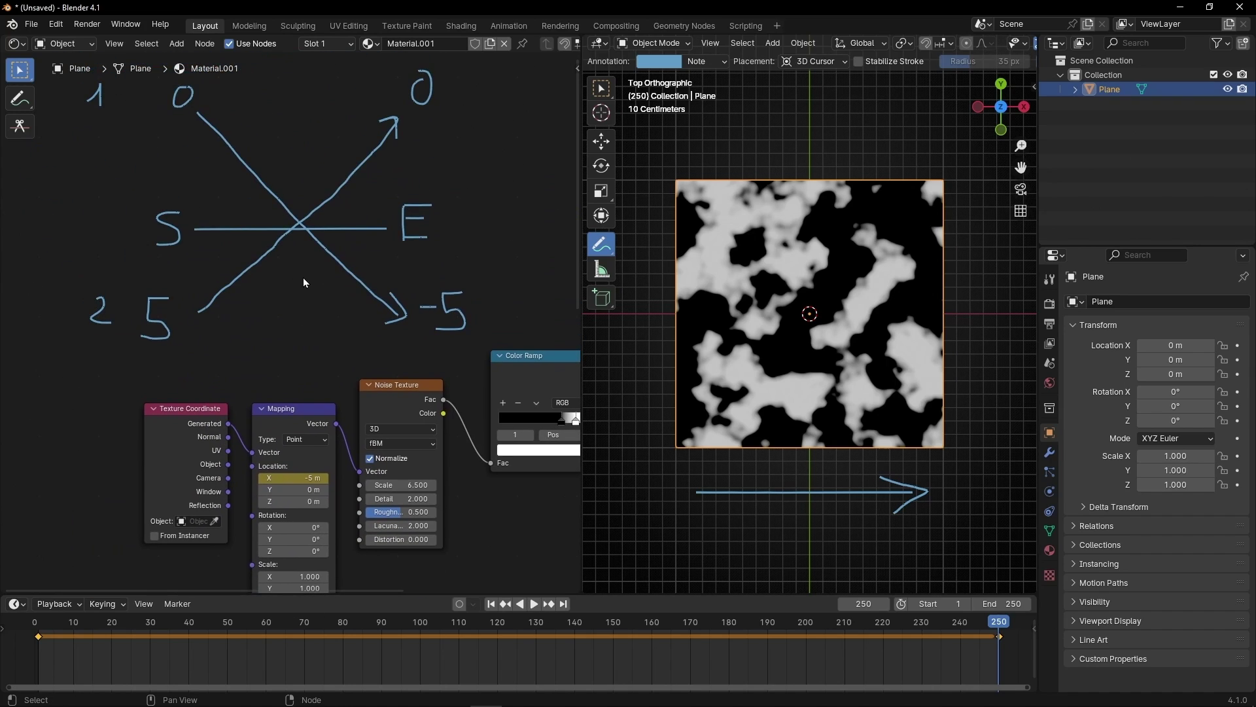
pyautogui.moveTo(520, 495); pyautogui.dragTo(340, 334, button='middle')
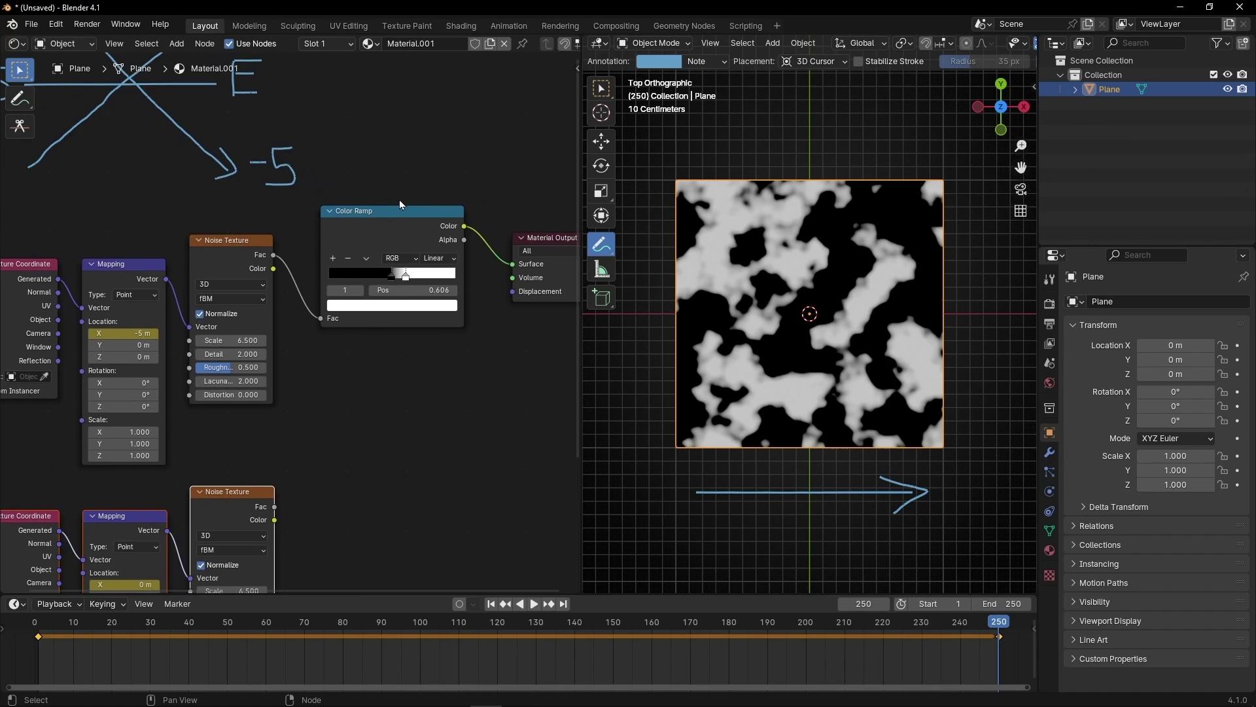
pyautogui.hotkey('ctrl', 'space')
pyautogui.moveTo(687, 206); pyautogui.dragTo(940, 399)
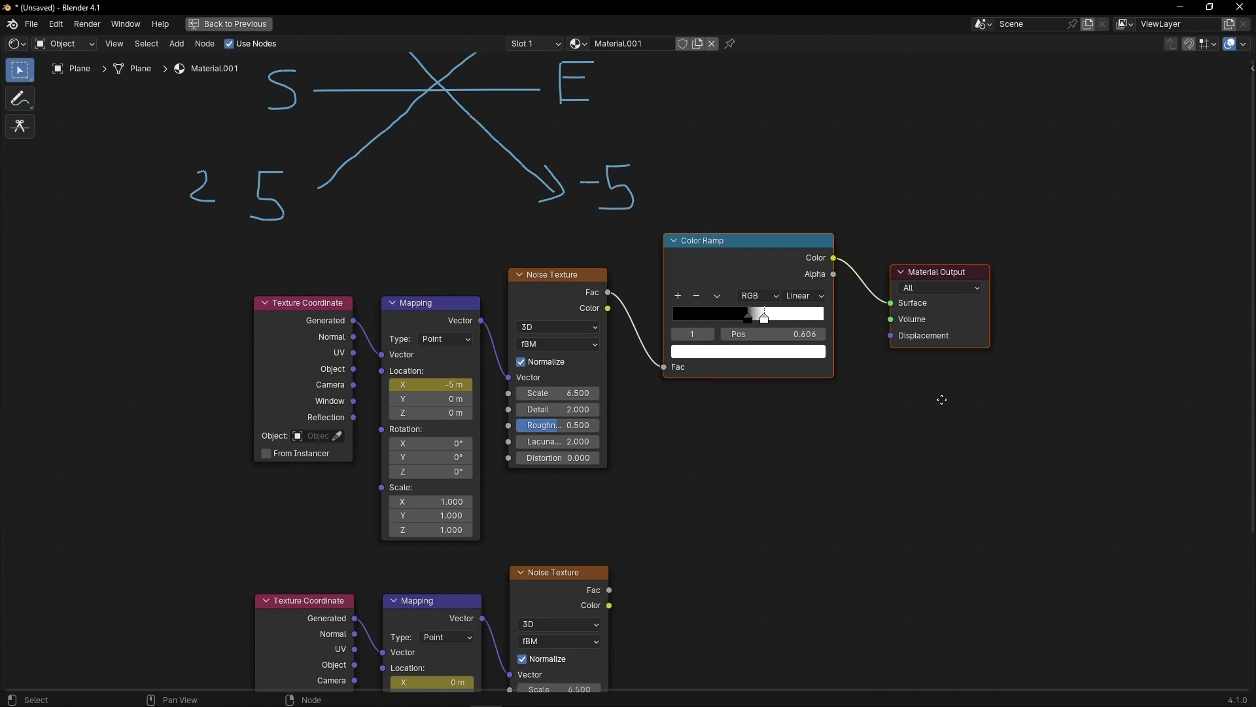
pyautogui.press('g')
pyautogui.click(1153, 466)
# Insert a Mix Color node between the upper Noise Texture and Color Ramp, and connect the lower Noise Texture's Fac to input B
pyautogui.hotkey('shift', 'a')
pyautogui.write('mix col')
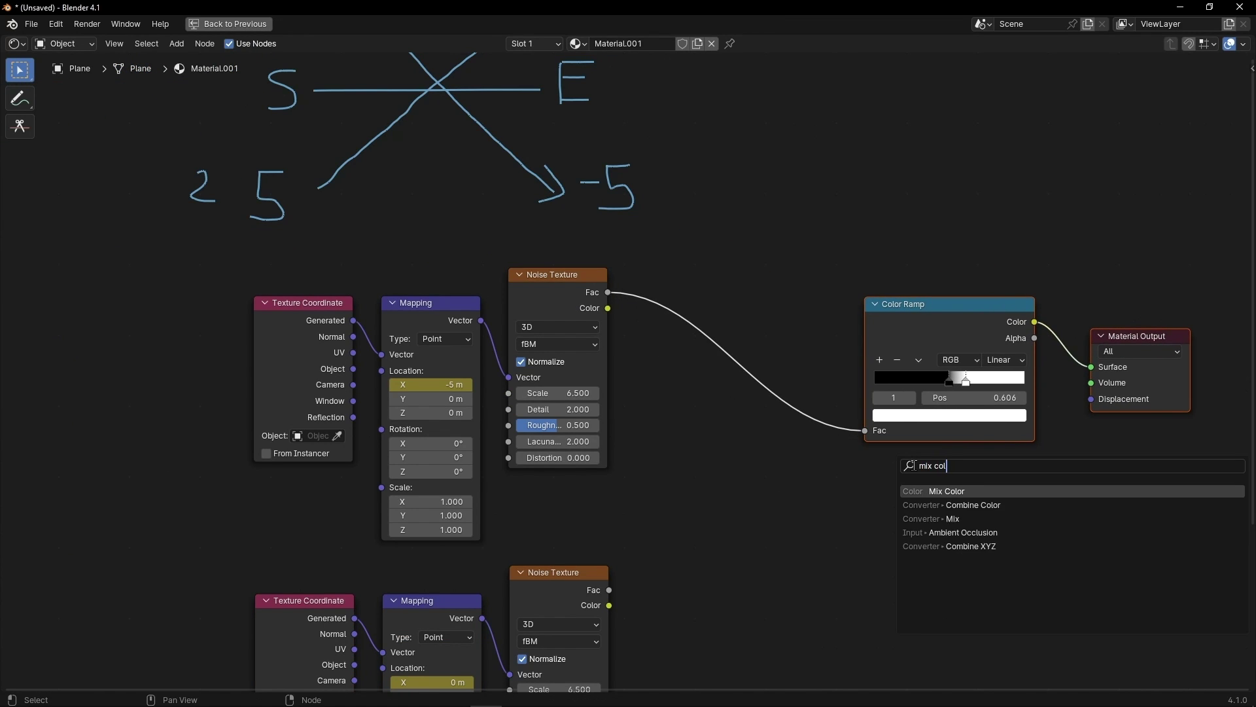
pyautogui.press('Return')
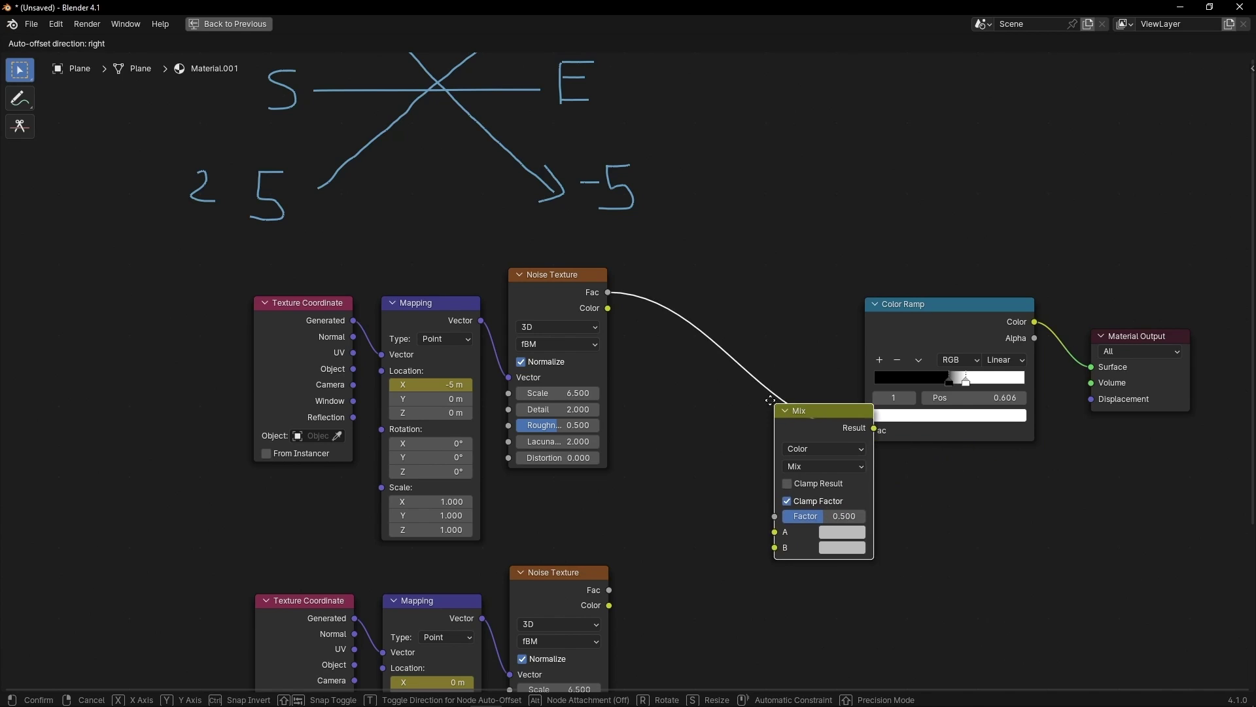
pyautogui.click(710, 392)
pyautogui.moveTo(614, 561); pyautogui.dragTo(534, 498, button='middle')
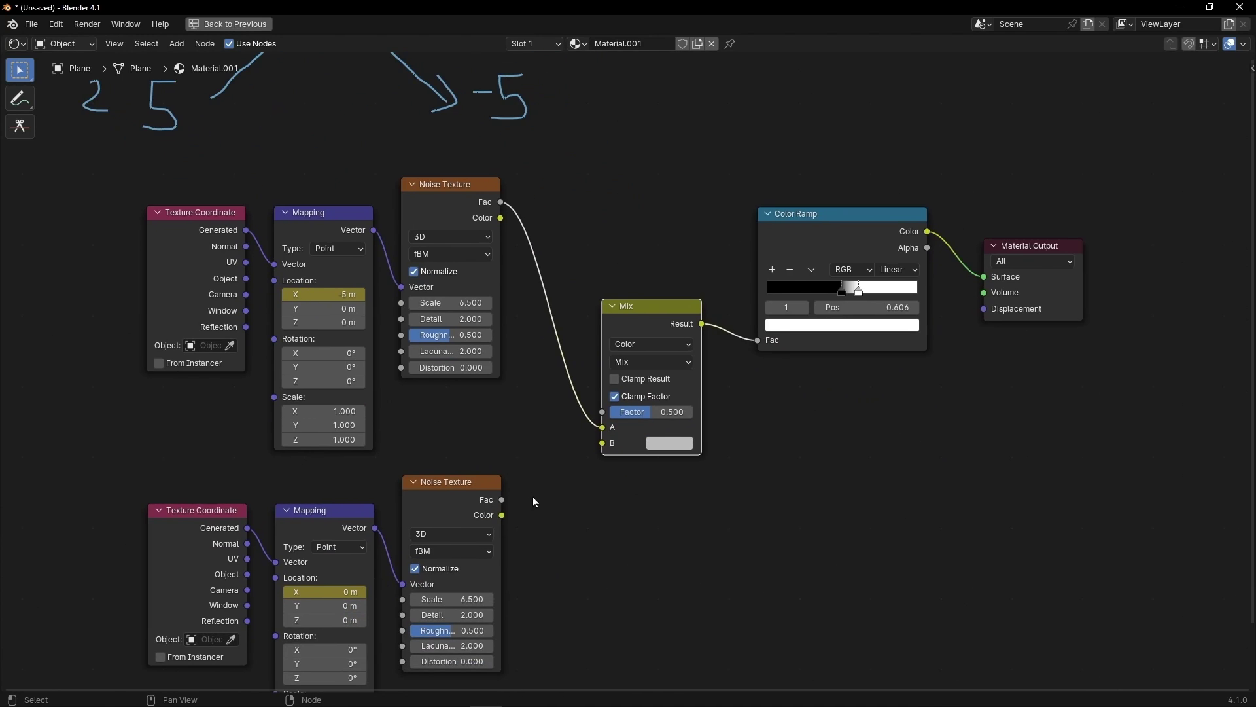
pyautogui.moveTo(502, 500); pyautogui.dragTo(606, 452)
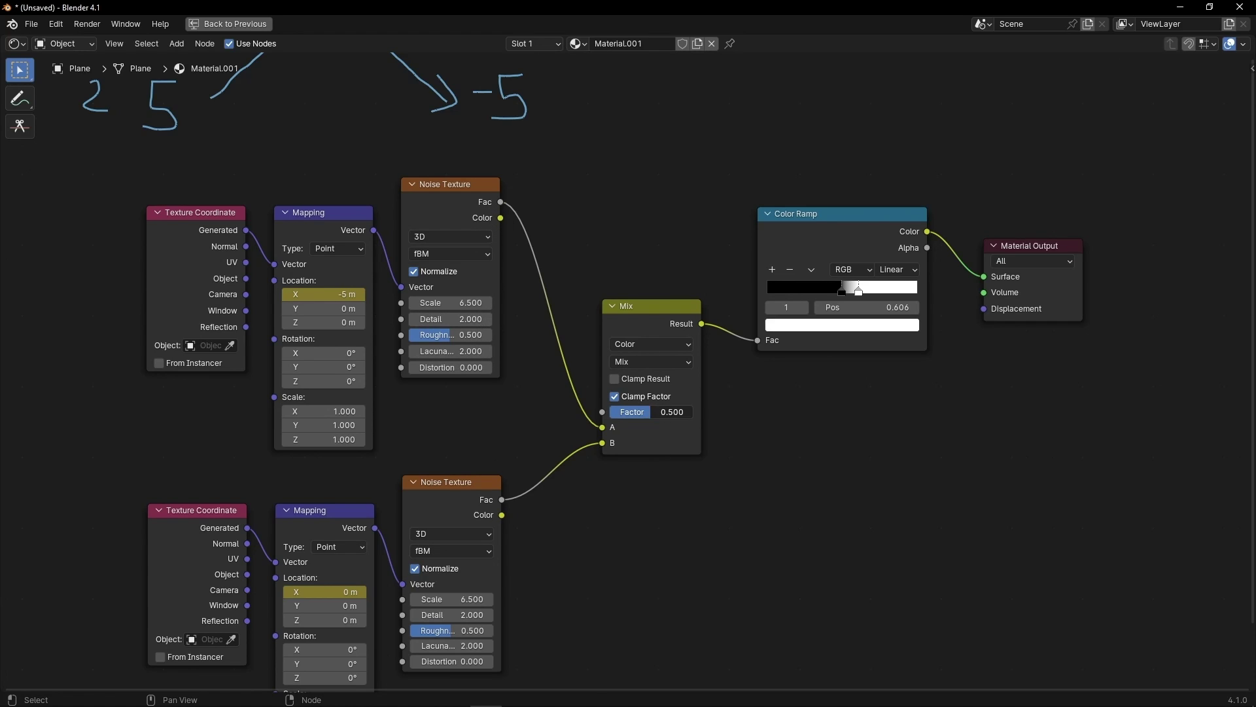
# Set the Mix node's Factor to 1
pyautogui.click(622, 410)
pyautogui.write('1')
pyautogui.press('Return')
# Trace a freehand annotation on the crossed-arrows sketch from the starting 0 to the crossing point and up to the ending 0
pyautogui.moveTo(580, 221); pyautogui.dragTo(668, 550, button='middle')
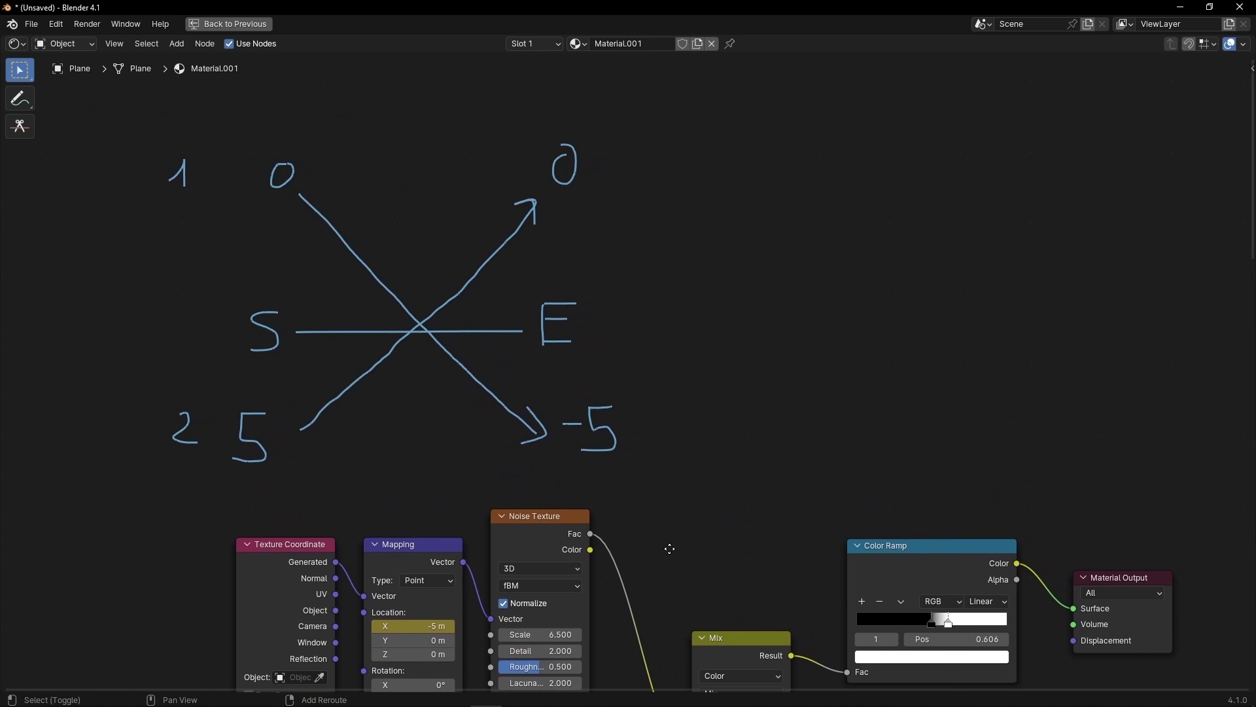
pyautogui.click(20, 100)
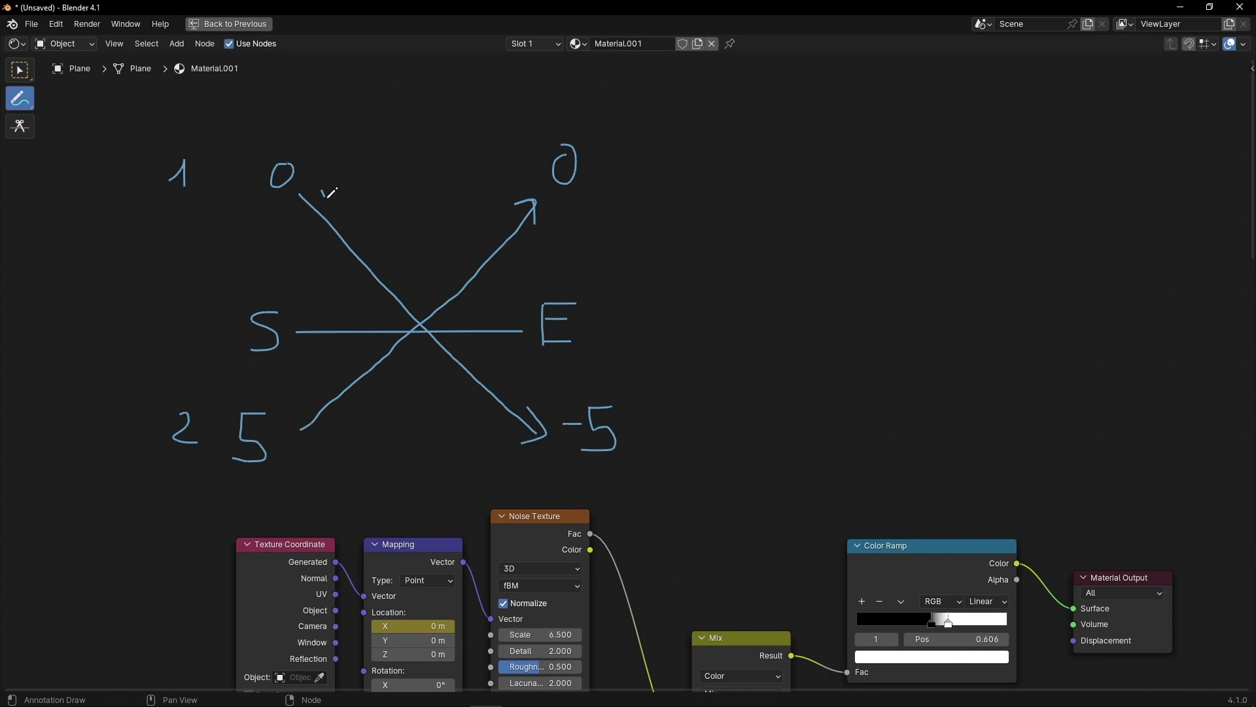
pyautogui.moveTo(332, 192); pyautogui.dragTo(531, 411)
pyautogui.hotkey('ctrl', 'z')
pyautogui.moveTo(688, 594); pyautogui.dragTo(672, 465, button='middle')
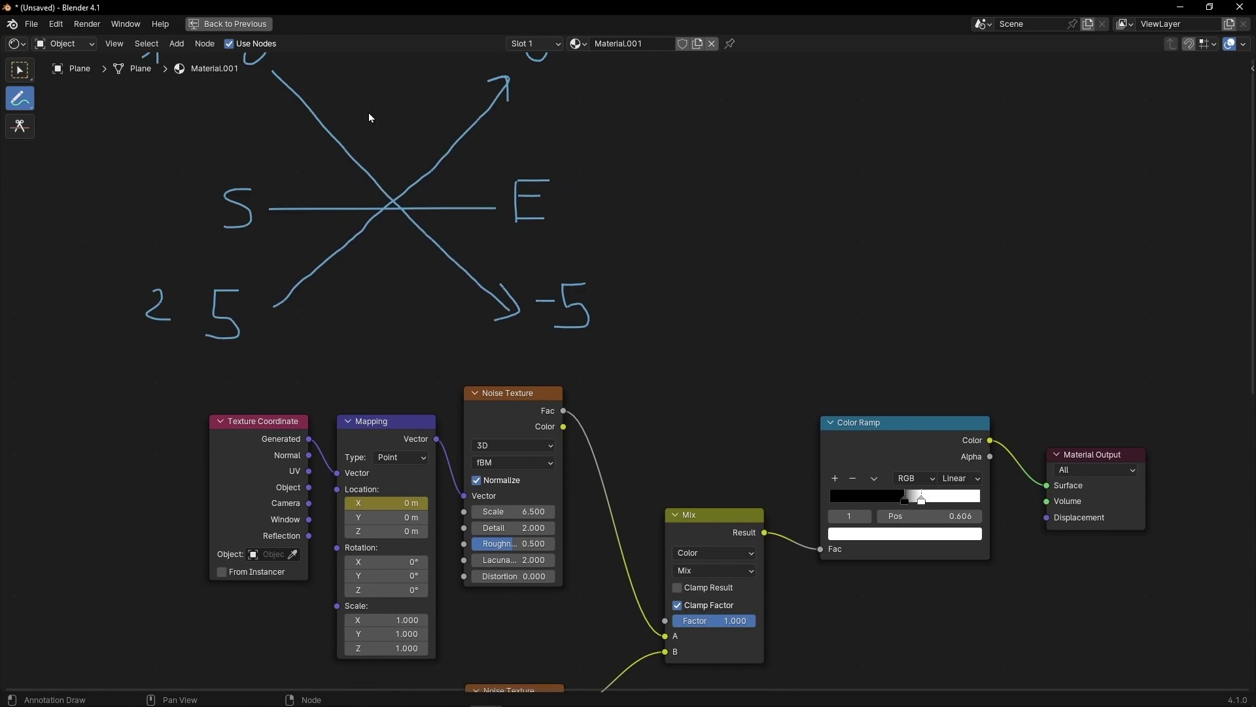
pyautogui.moveTo(369, 117); pyautogui.dragTo(443, 302, button='middle')
pyautogui.moveTo(347, 244)
pyautogui.mouseDown()
pyautogui.moveTo(440, 364)
pyautogui.moveTo(473, 385)
pyautogui.moveTo(581, 275)
pyautogui.mouseUp()
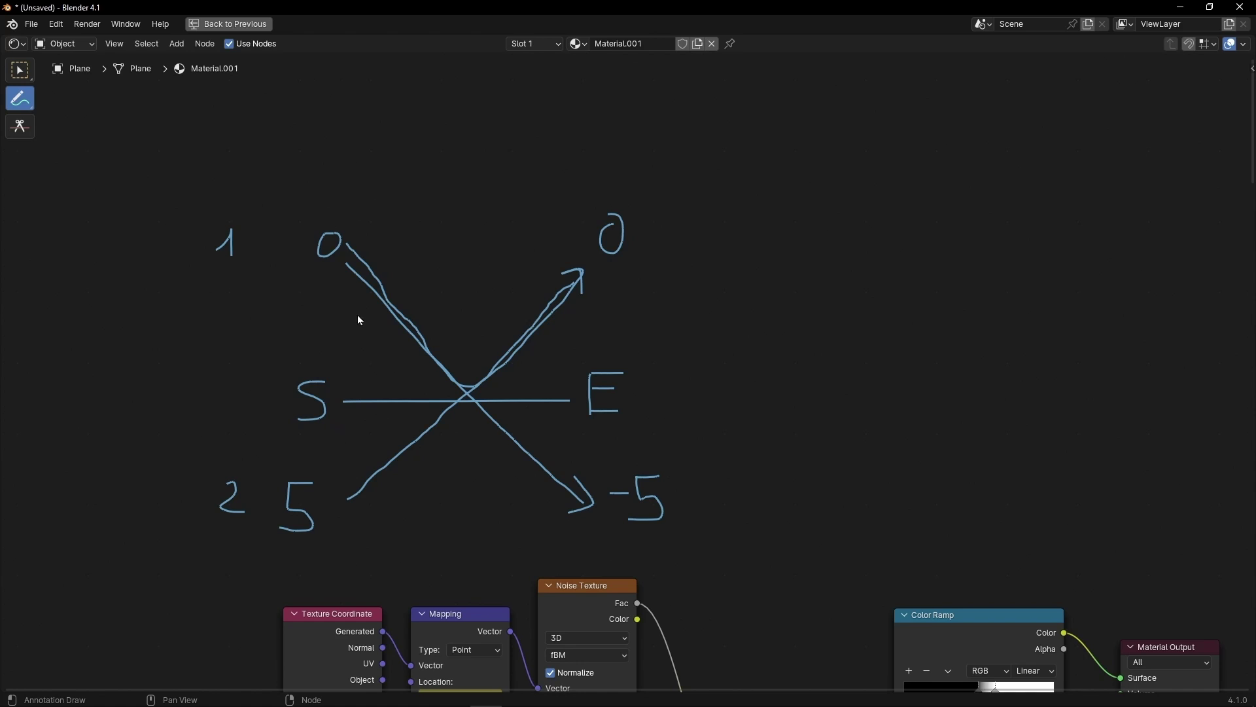
# Restore the full layout and change the Mix Factor to 0 and back to 1 to compare both noise textures on the plane
pyautogui.moveTo(763, 597); pyautogui.dragTo(681, 225, button='middle')
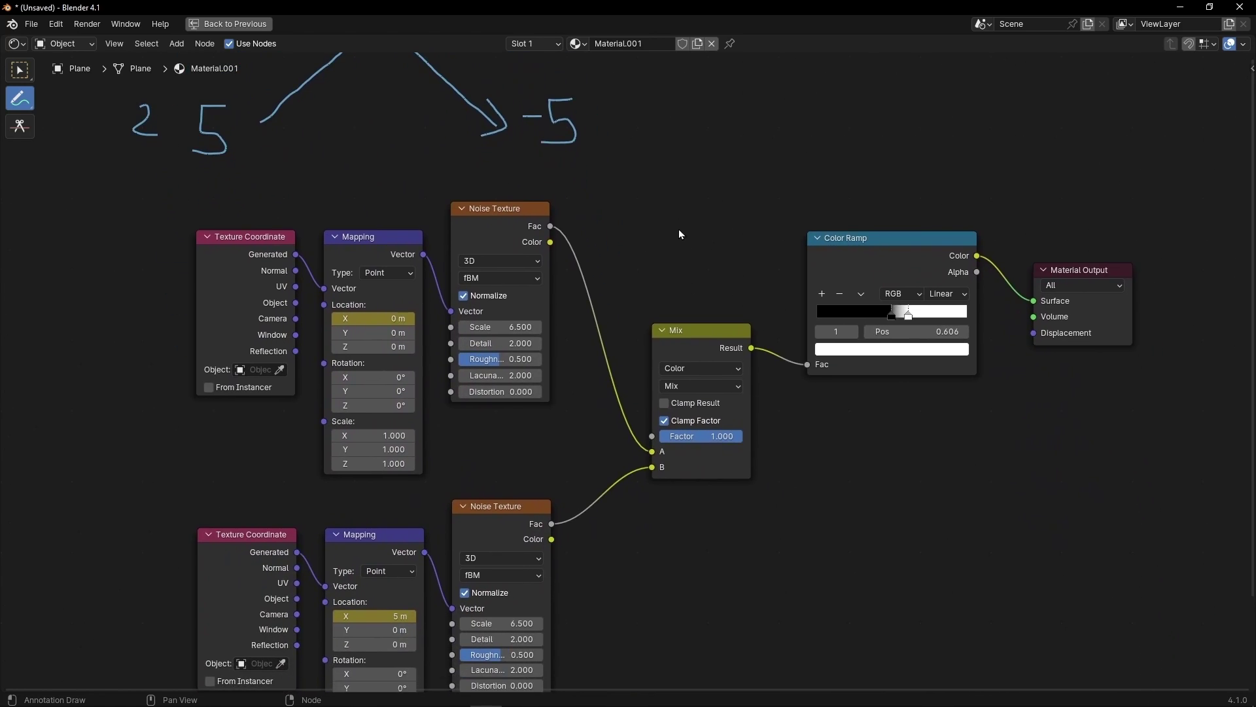
pyautogui.hotkey('ctrl', 'space')
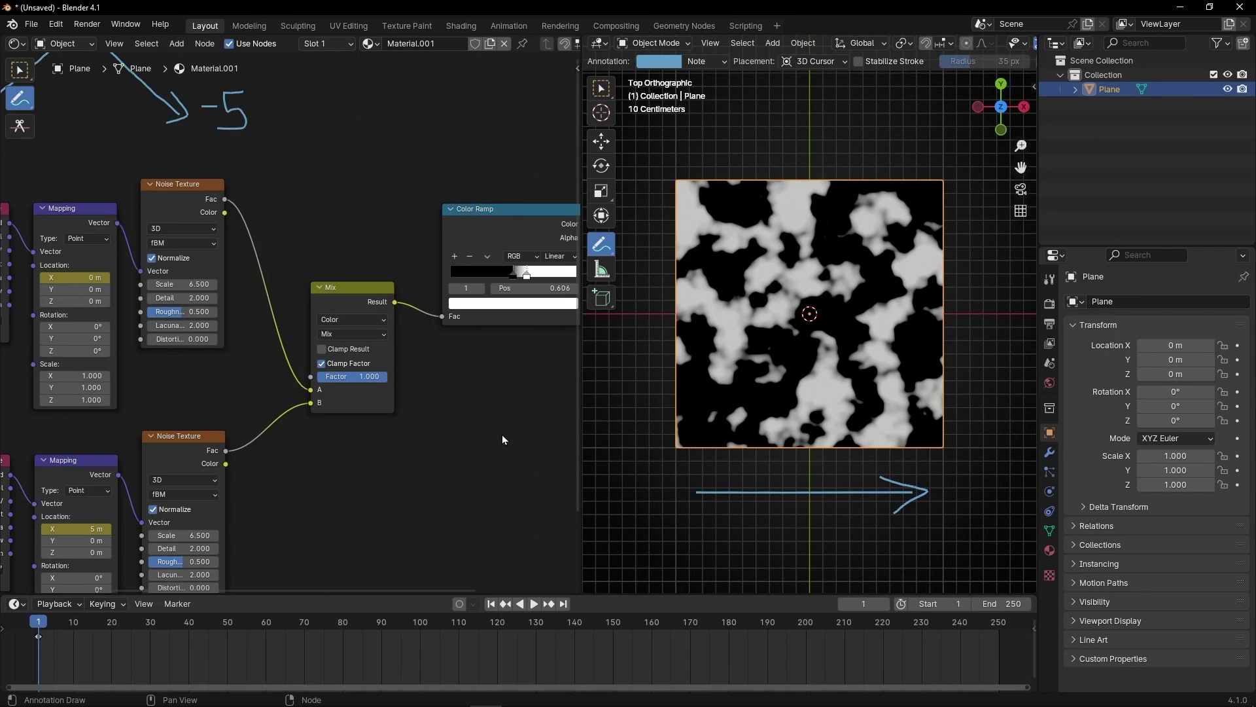
pyautogui.moveTo(366, 376); pyautogui.dragTo(317, 376)
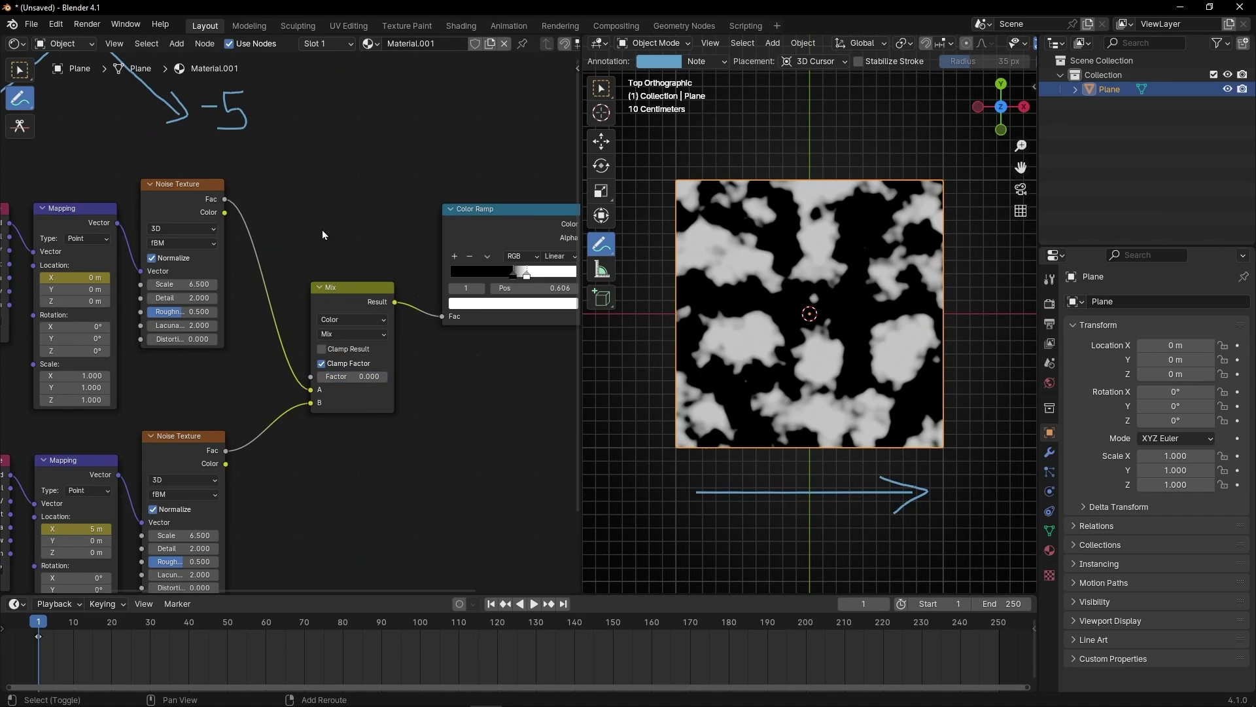
pyautogui.moveTo(316, 218); pyautogui.dragTo(471, 283, button='middle')
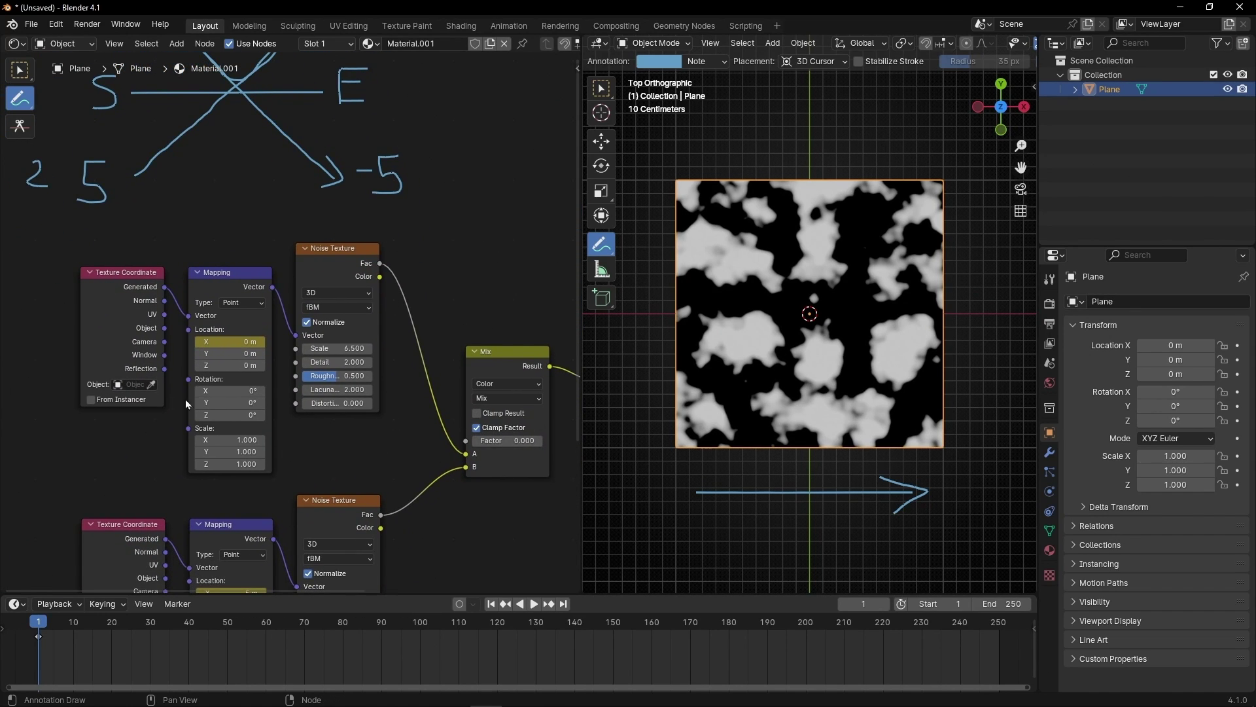
pyautogui.moveTo(491, 442); pyautogui.dragTo(530, 442)
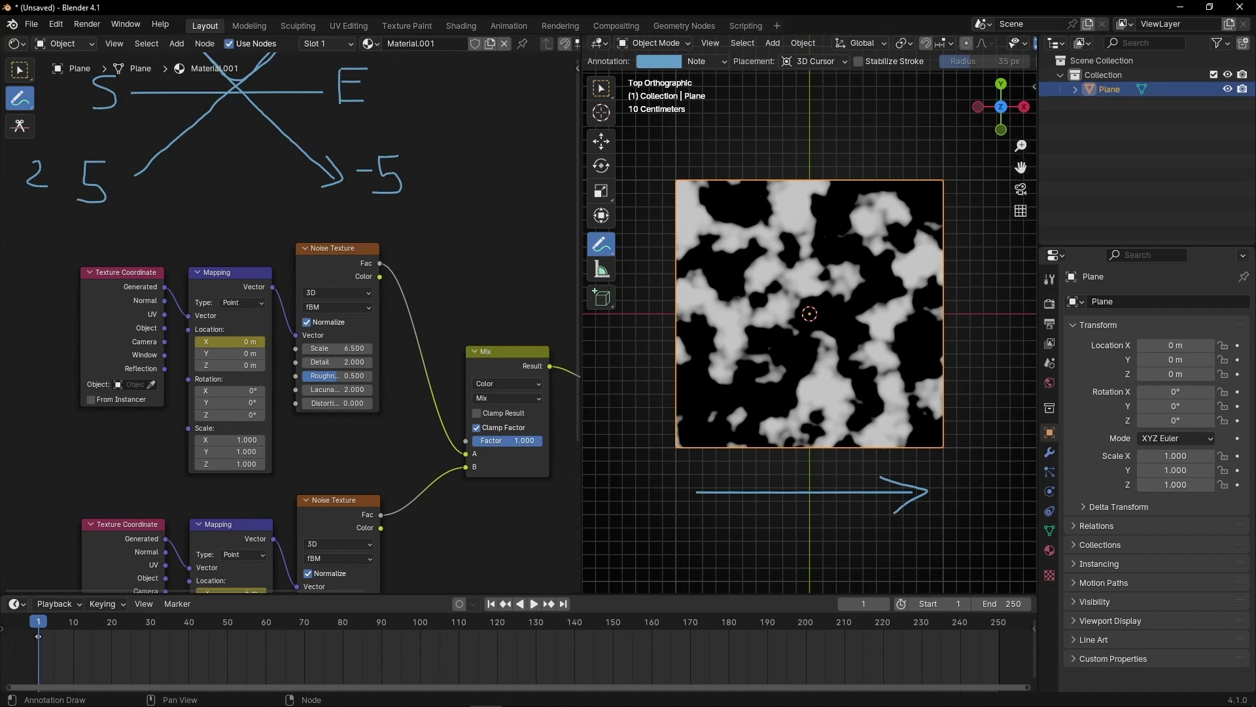
# At frame 1, set the Mix node's Factor to 0 and insert a keyframe for it
pyautogui.moveTo(514, 452); pyautogui.dragTo(528, 338, button='middle')
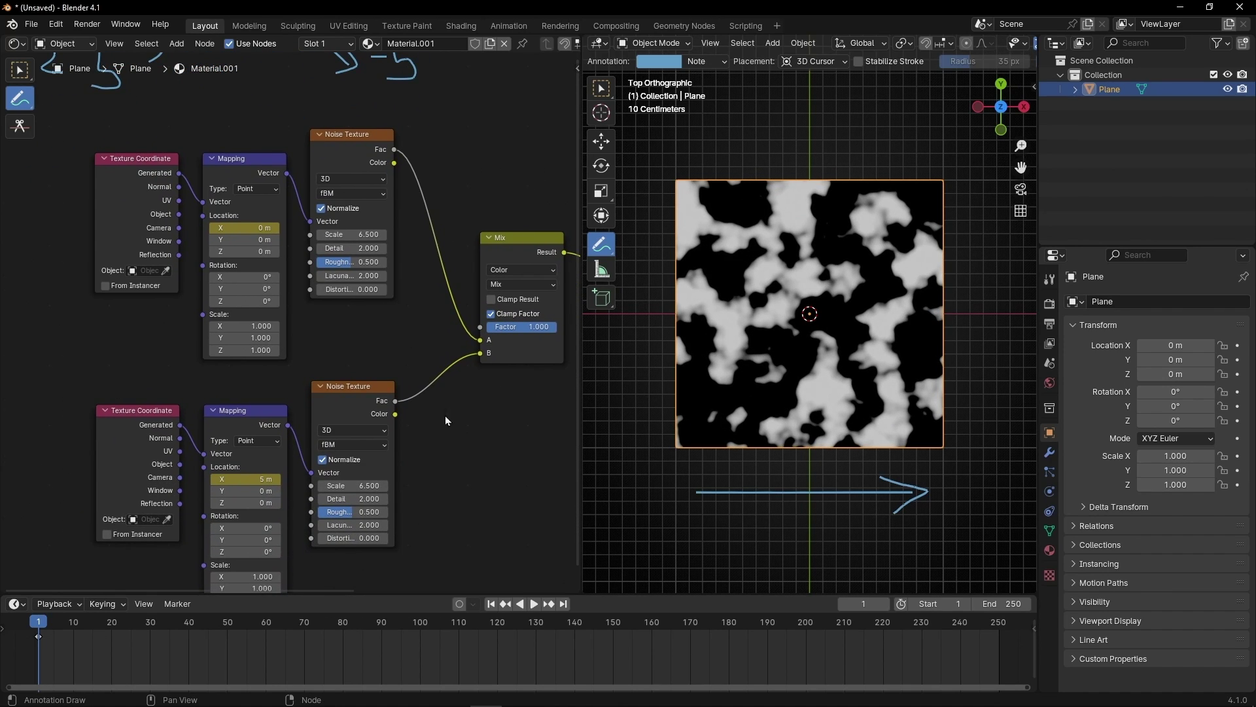
pyautogui.moveTo(543, 330); pyautogui.dragTo(533, 330)
pyautogui.rightClick(532, 331)
pyautogui.click(532, 329)
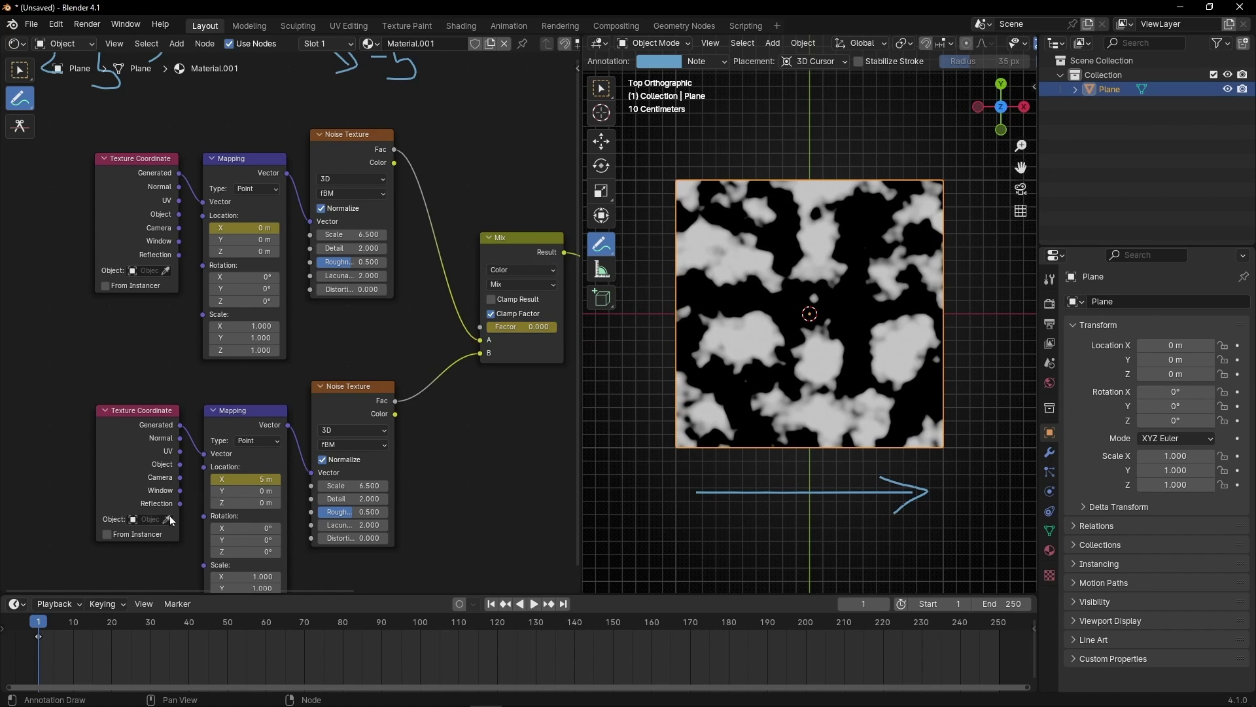
# At frame 250, set the Mix node's Factor to 1 and insert a keyframe for it
pyautogui.click(564, 603)
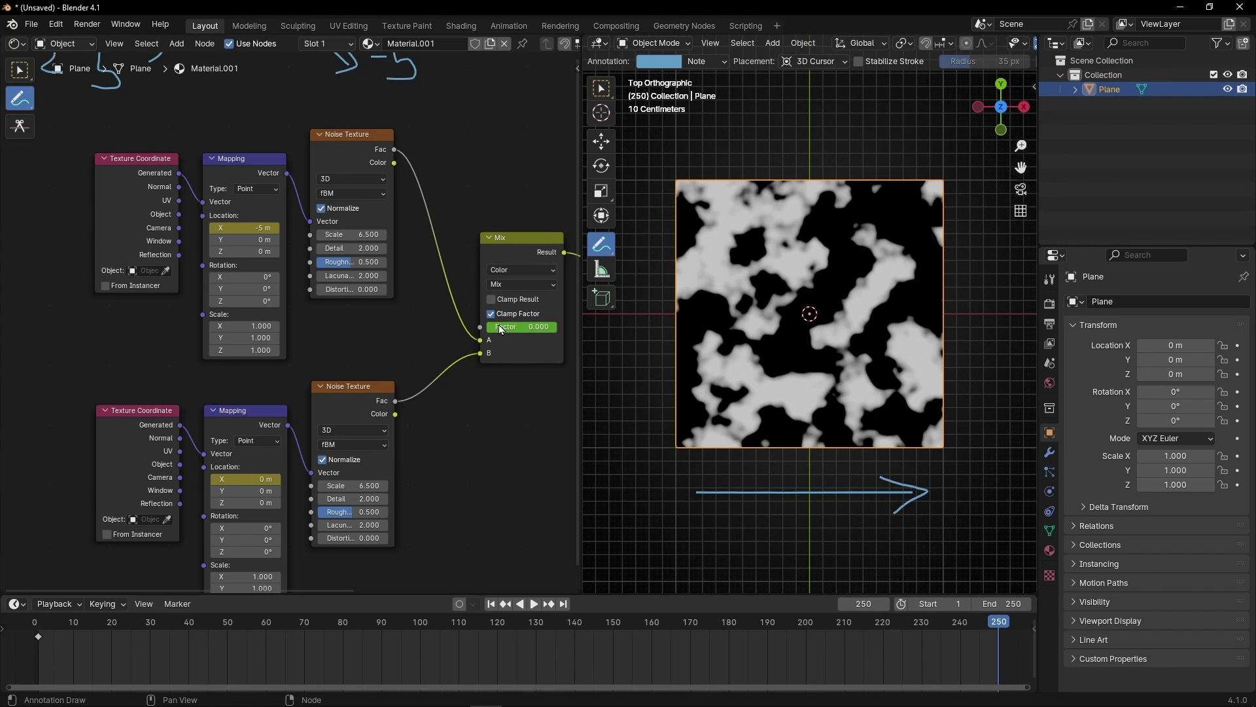
pyautogui.rightClick(532, 329)
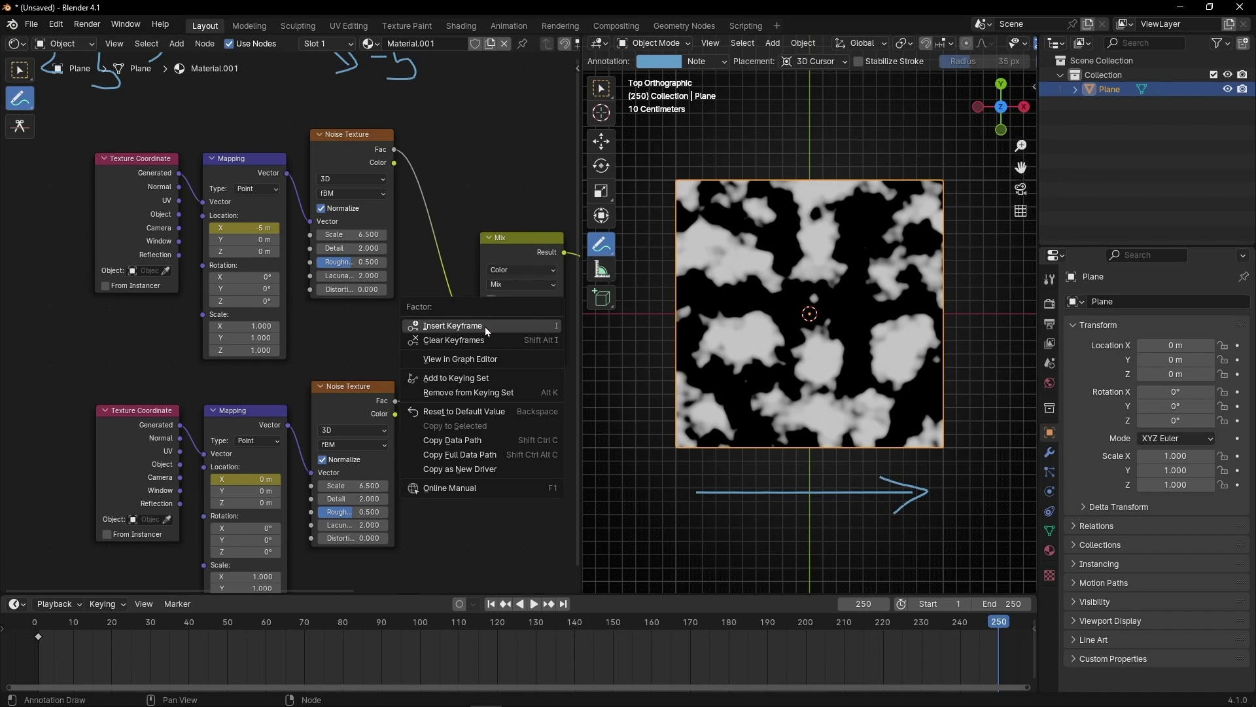
pyautogui.click(485, 327)
# Return to frame 1, try retracing the sketched path from the starting 0 to the ending 0, and undo the stroke
pyautogui.moveTo(460, 230); pyautogui.dragTo(500, 548, button='middle')
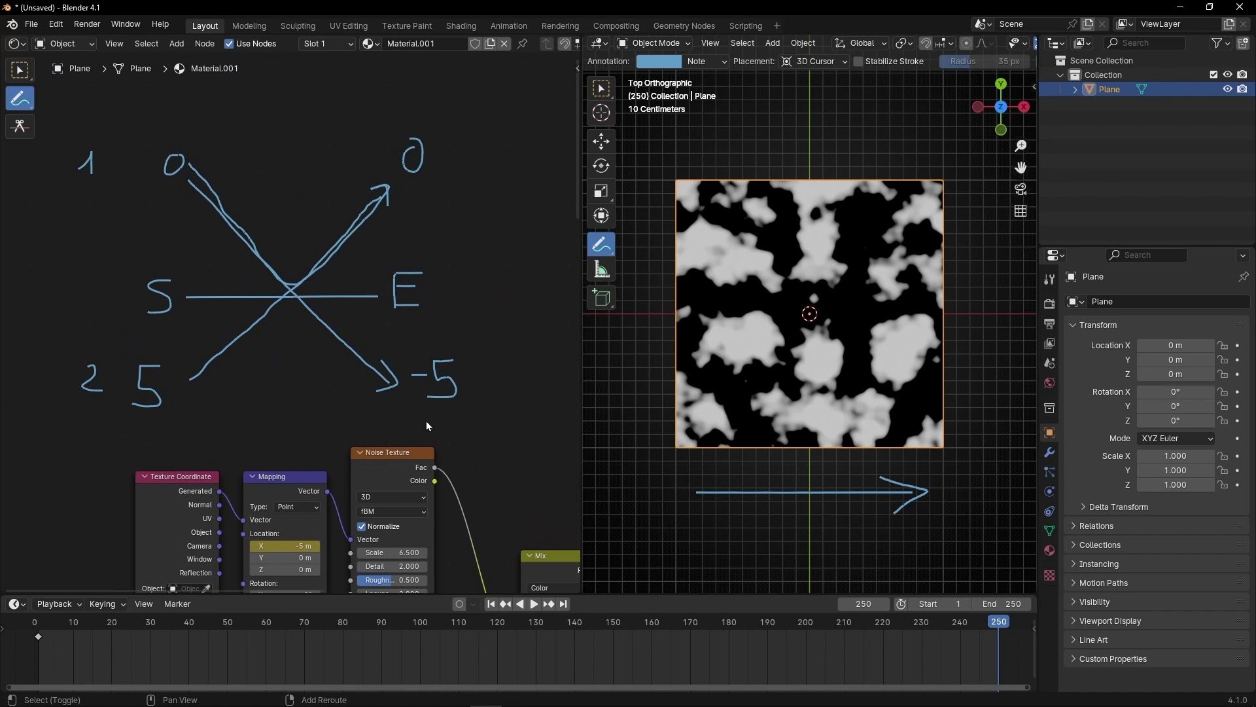
pyautogui.hotkey('shift', 'Left')
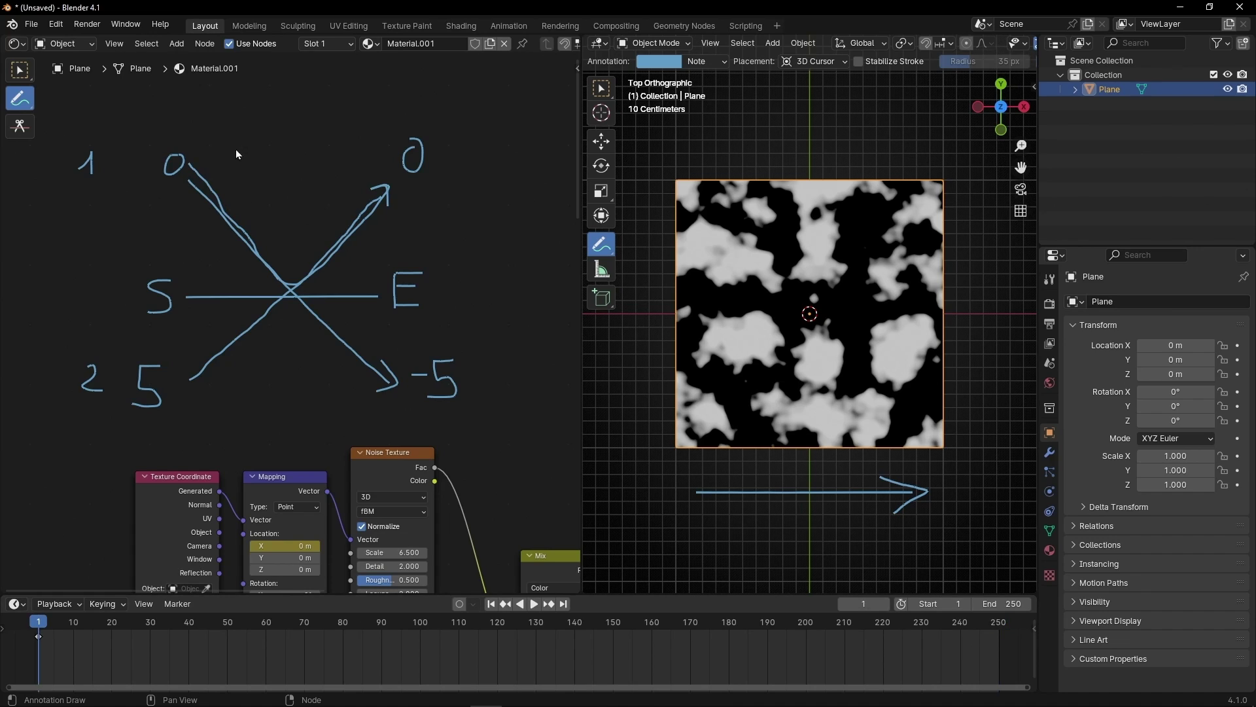
pyautogui.moveTo(193, 168)
pyautogui.mouseDown()
pyautogui.moveTo(278, 274)
pyautogui.moveTo(305, 269)
pyautogui.moveTo(386, 193)
pyautogui.mouseUp()
pyautogui.hotkey('ctrl', 'z')
# Shrink the timeline area slightly and switch the node editor back to the Select Box tool
pyautogui.moveTo(522, 464); pyautogui.dragTo(389, 255, button='middle')
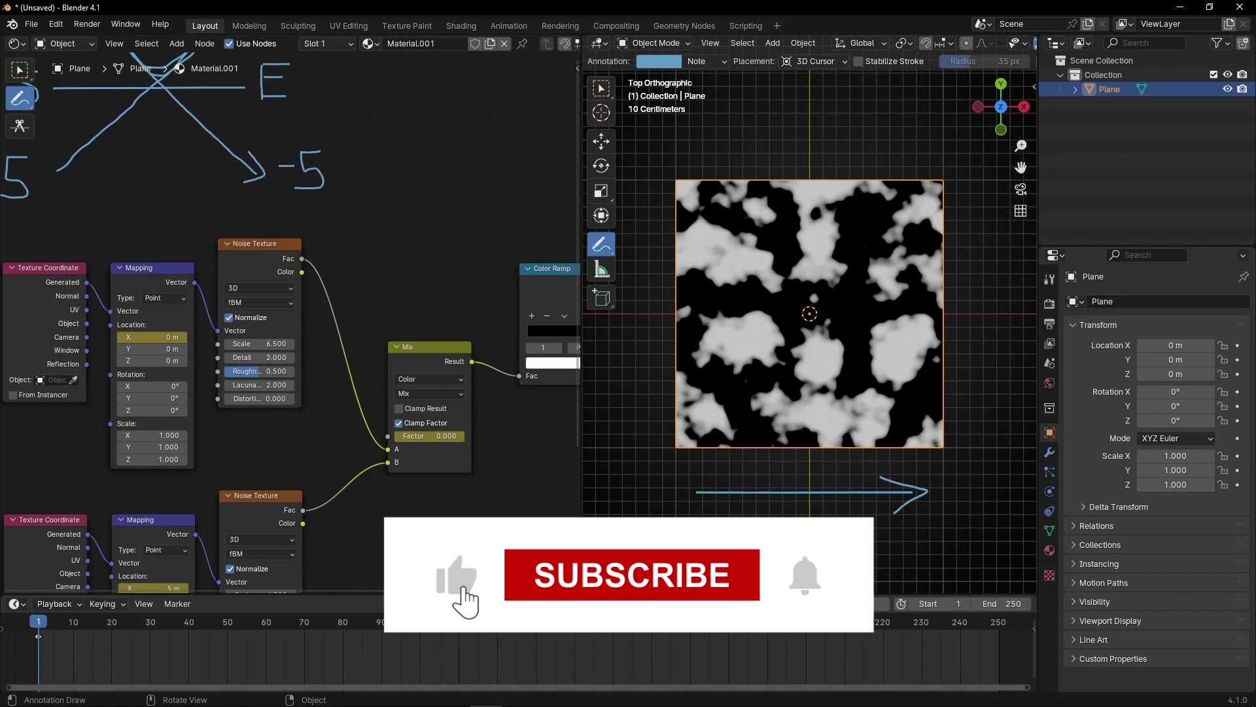
pyautogui.moveTo(340, 595); pyautogui.dragTo(341, 624)
pyautogui.press('w')
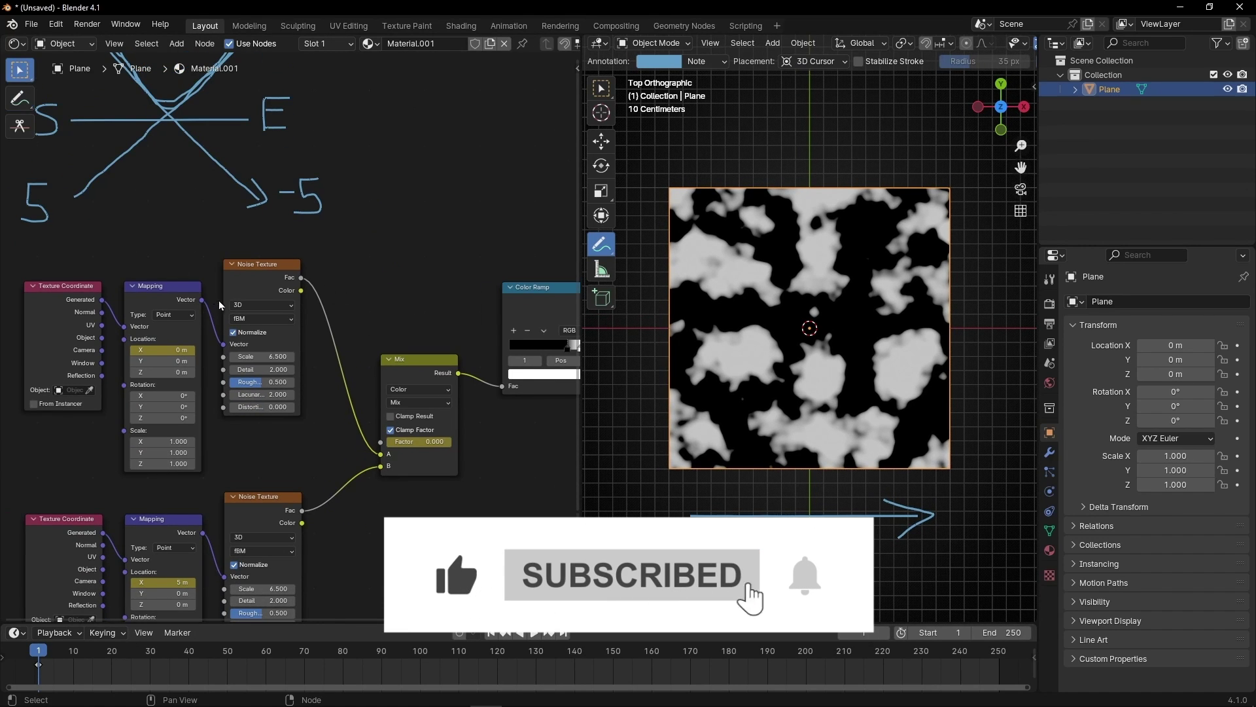
# Play the animation from frame 1 to check how the mixed noise moves, and stop it at frame 93
pyautogui.scroll(-3, 341, 325)
pyautogui.keyDown('ctrl'); pyautogui.hscroll(1, 341, 325); pyautogui.keyUp('ctrl')
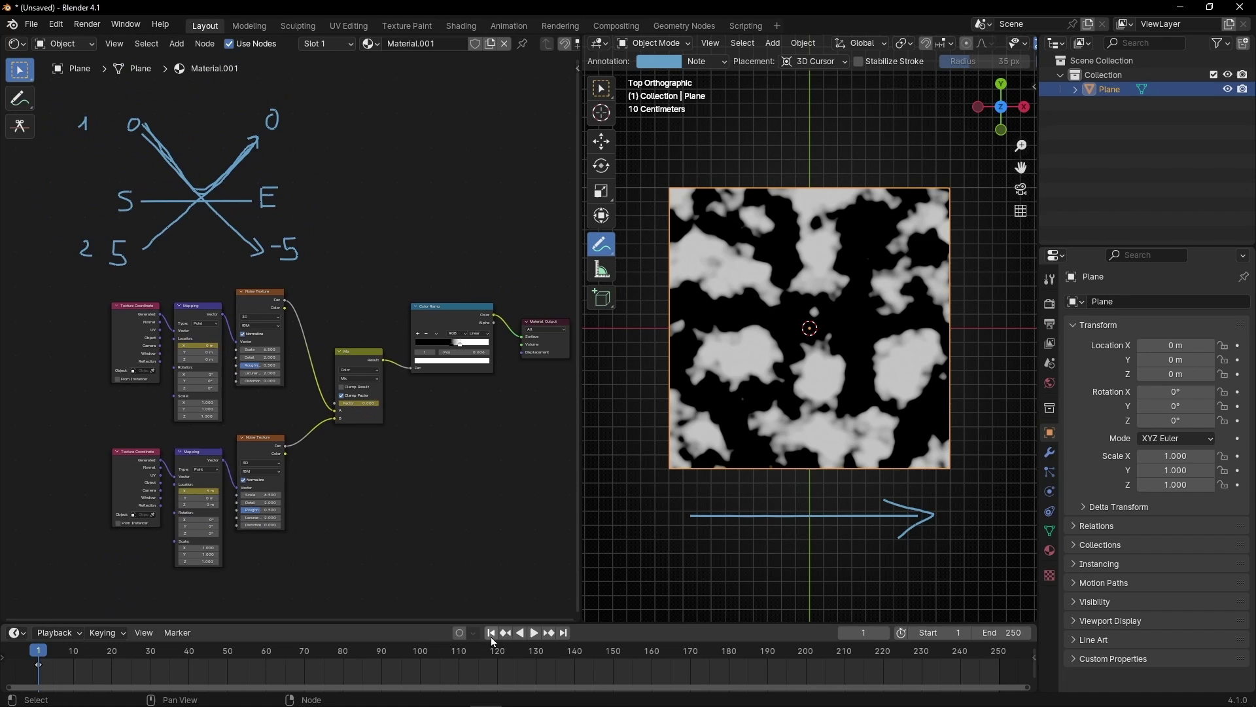
pyautogui.press('space')
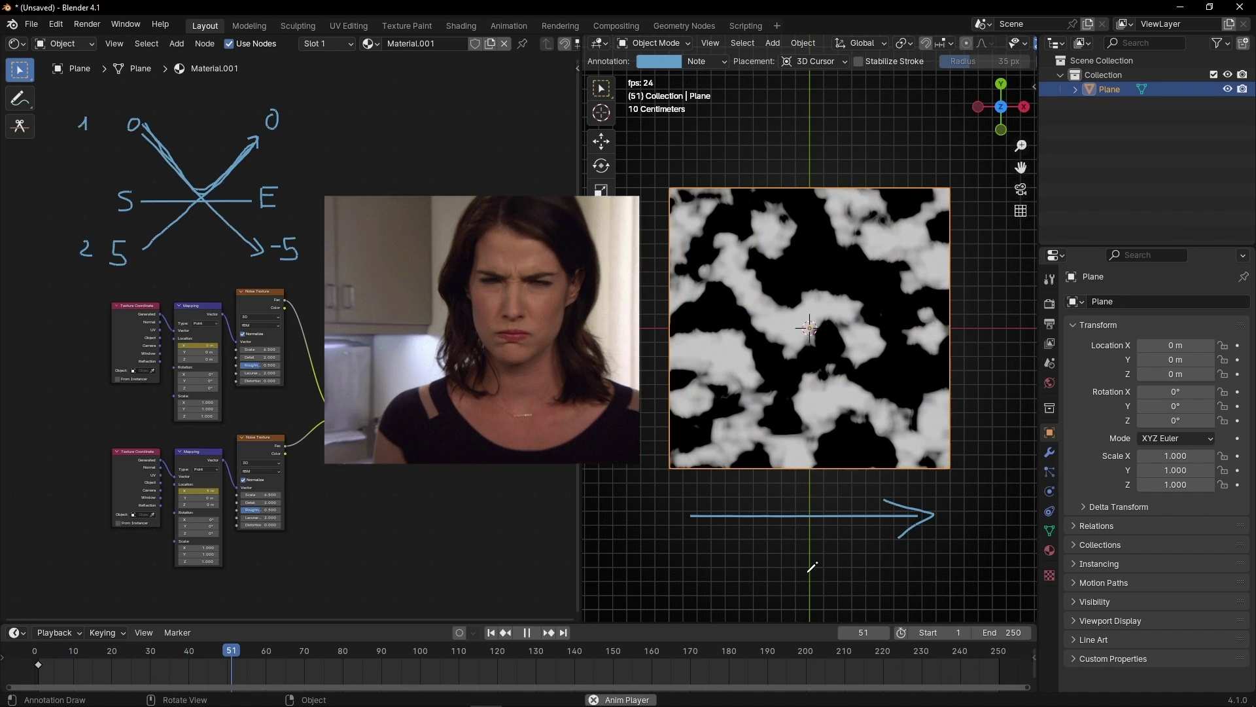
pyautogui.press('space')
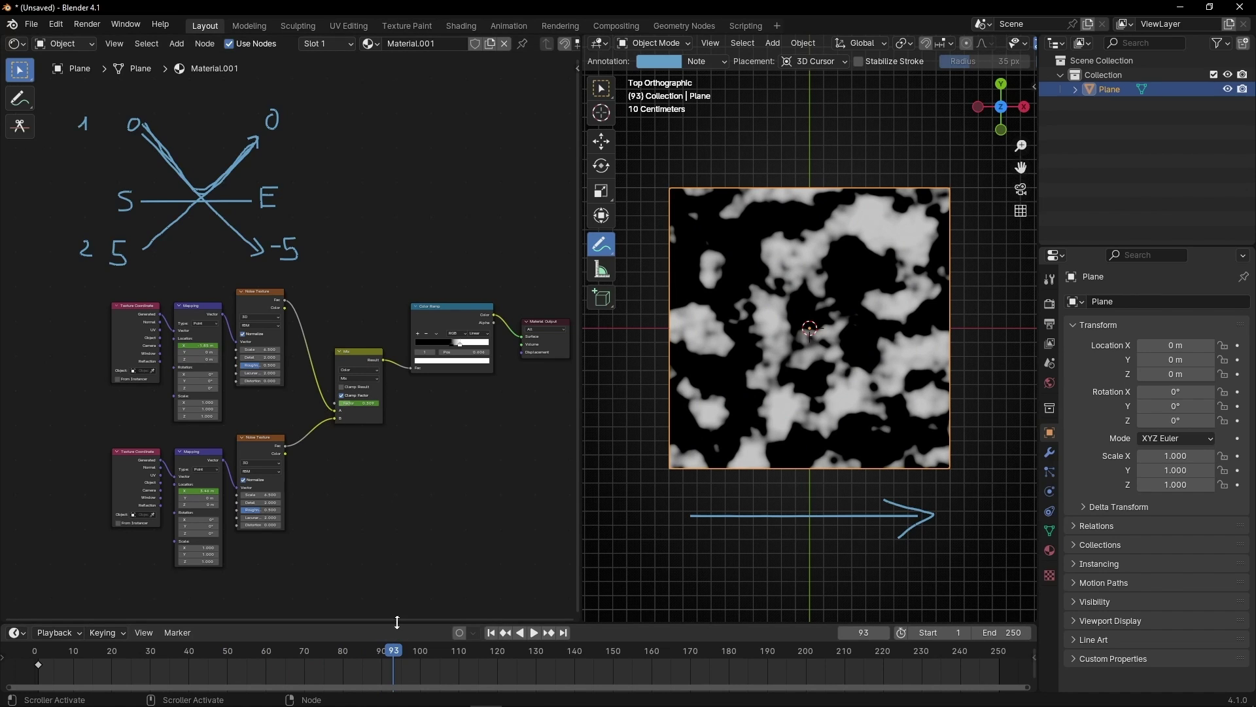
# Enlarge the timeline area and set the Mix Factor keyframes' interpolation to Linear
pyautogui.moveTo(397, 620); pyautogui.dragTo(397, 554)
pyautogui.scroll(3, 346, 515)
pyautogui.moveTo(390, 509); pyautogui.dragTo(421, 362, button='middle')
pyautogui.press('t')
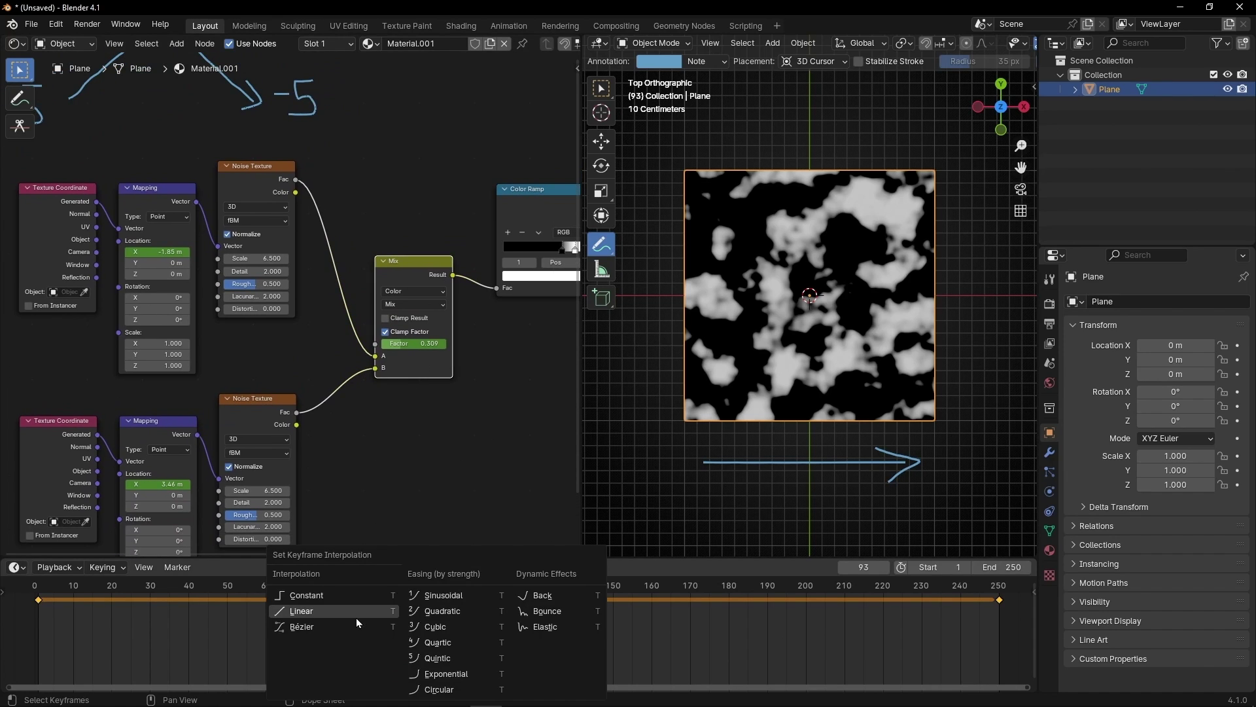
pyautogui.click(347, 617)
# Set the lower Mapping node's keyframe interpolation to Linear
pyautogui.click(166, 426)
pyautogui.press('t')
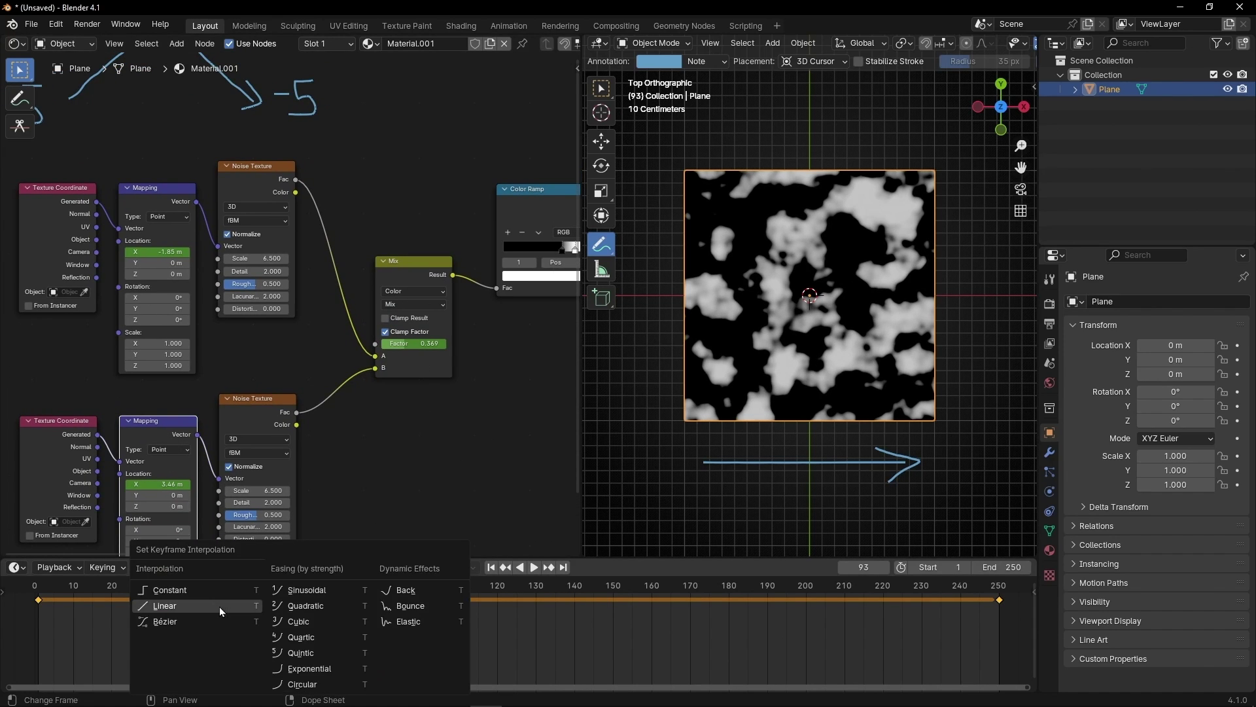
pyautogui.click(203, 601)
# Set the upper Mapping node's keyframe interpolation to Linear
pyautogui.click(165, 242)
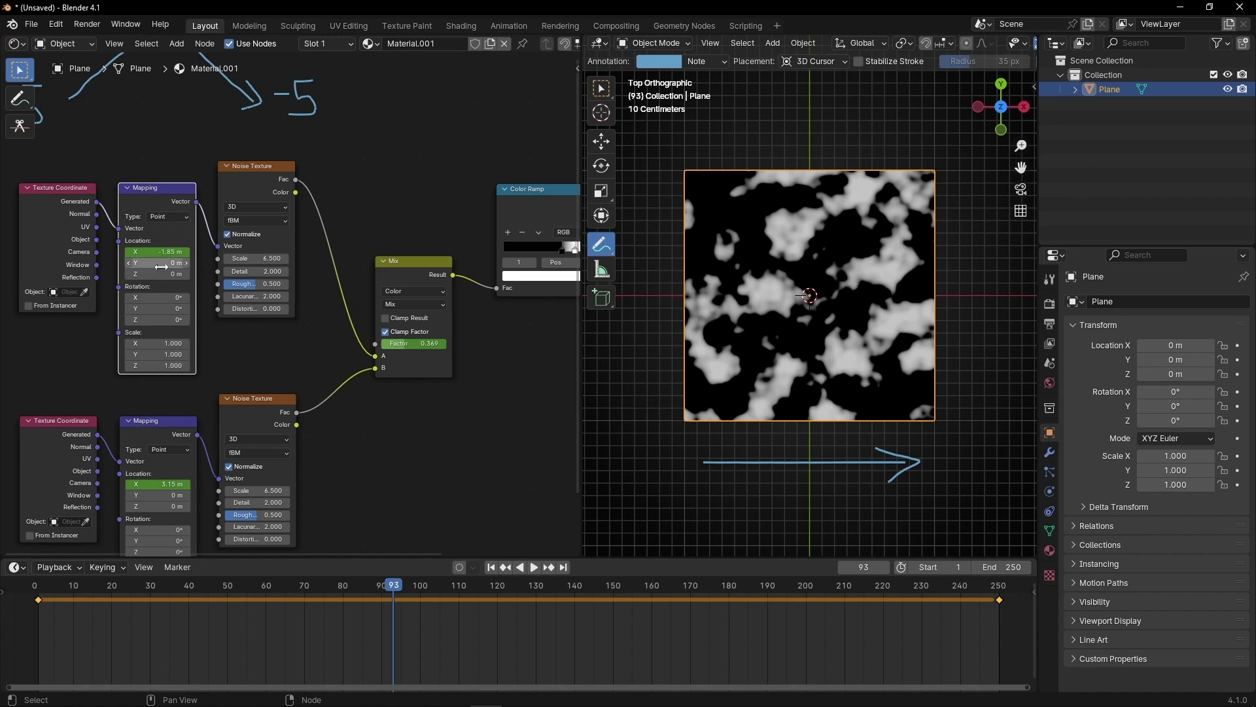
pyautogui.press('t')
pyautogui.click(168, 608)
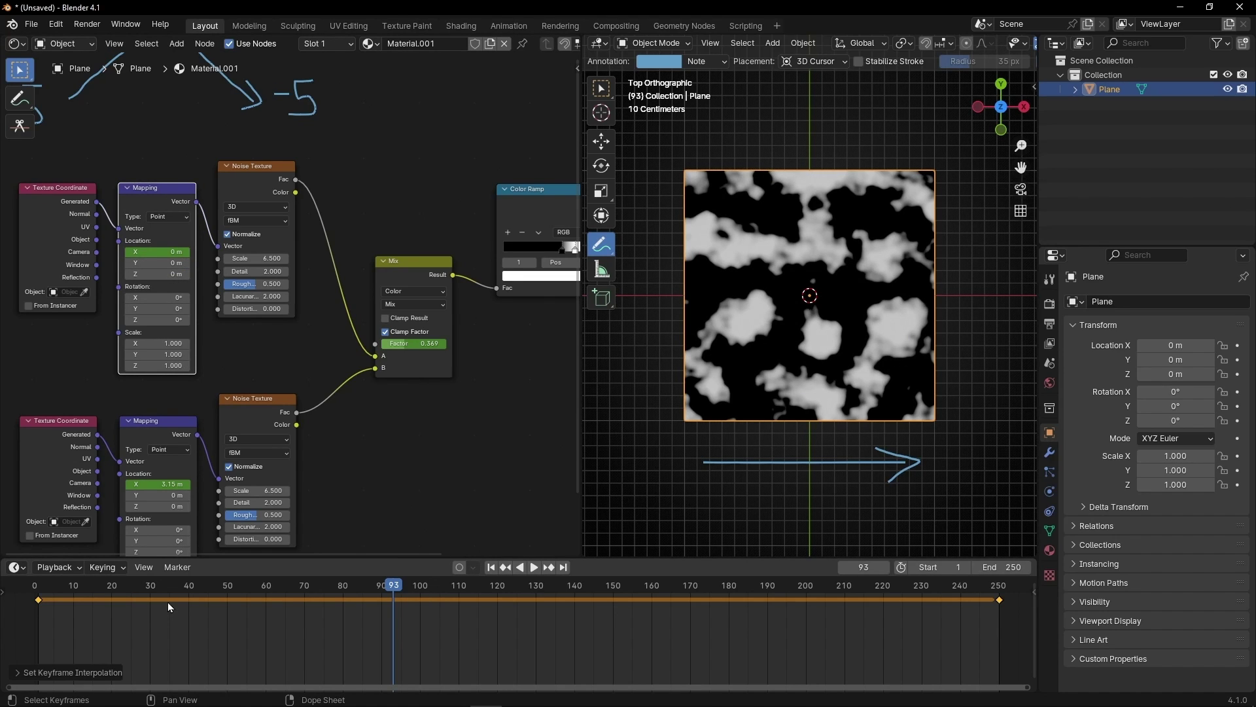
pyautogui.press('t')
pyautogui.click(167, 609)
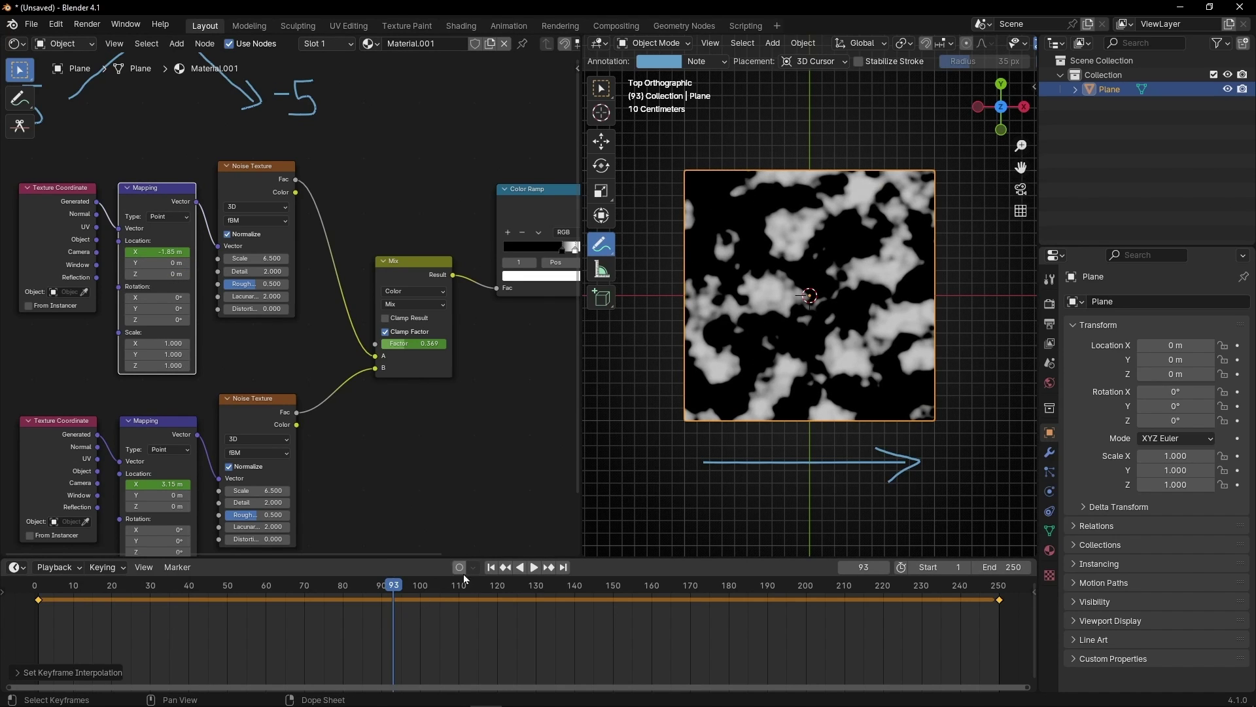
# Play the animation from frame 1, pausing and resuming it, and replay it from the start to examine the noise loop
pyautogui.click(491, 568)
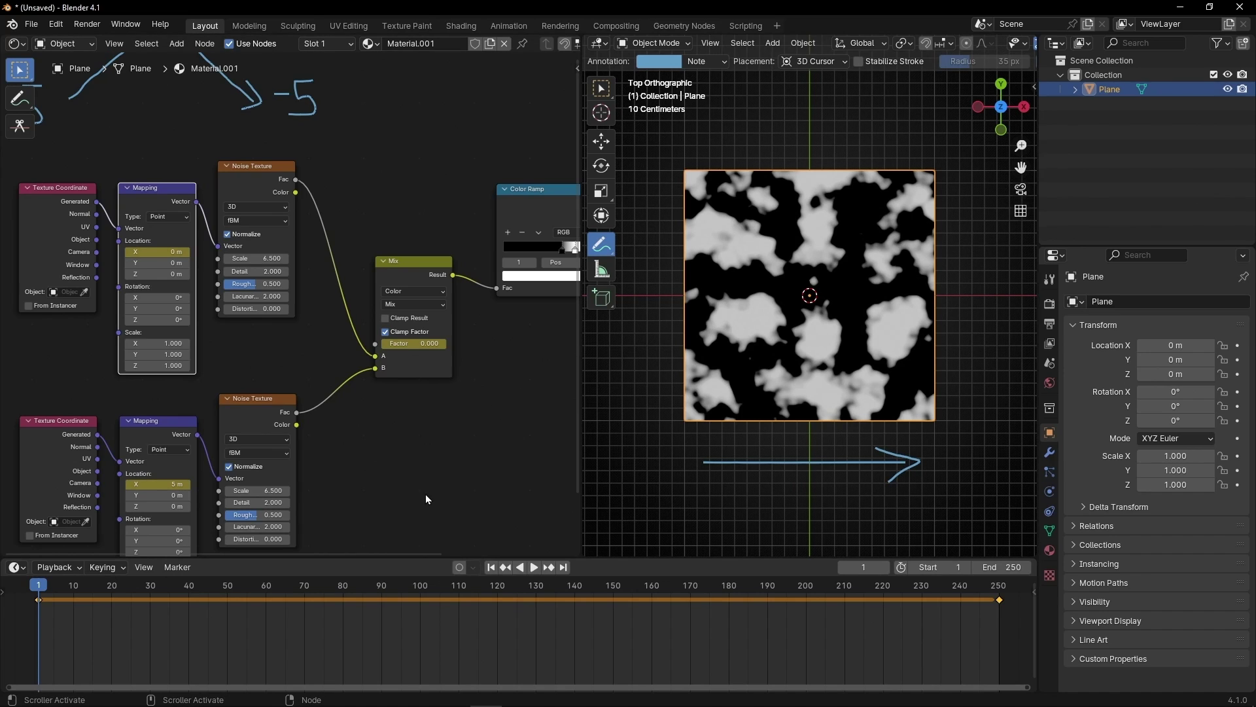
pyautogui.press('space')
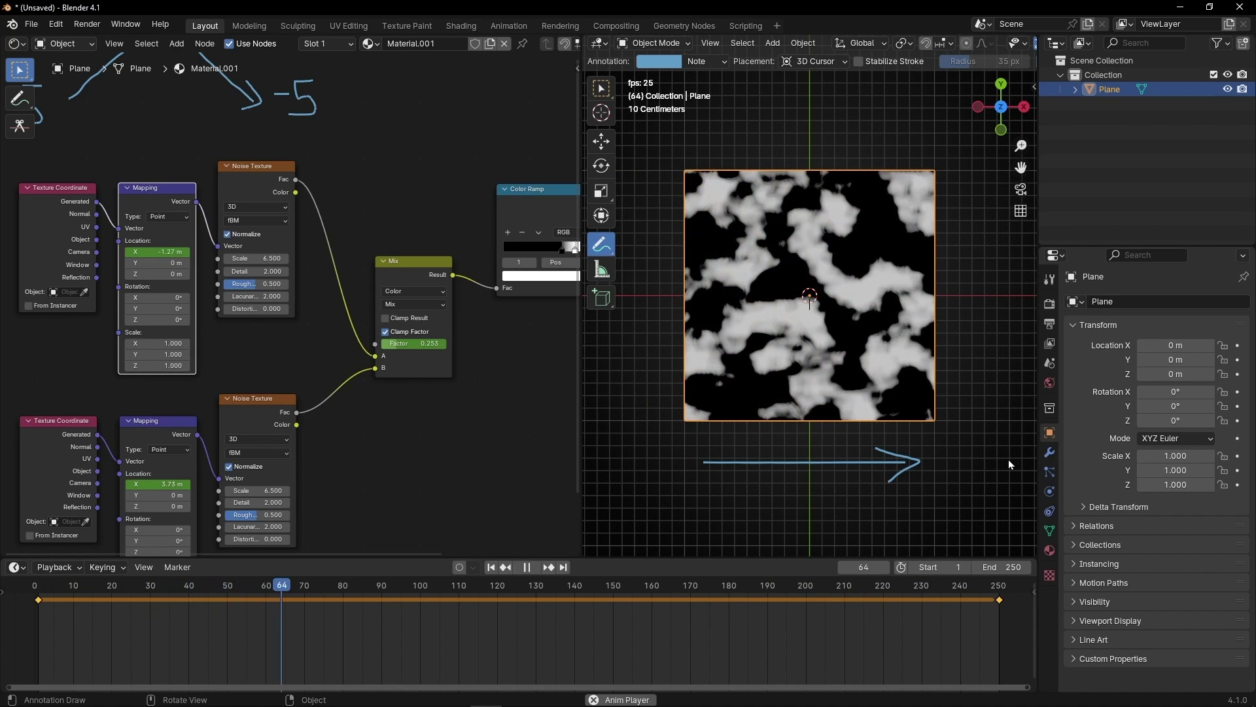
pyautogui.press('space')
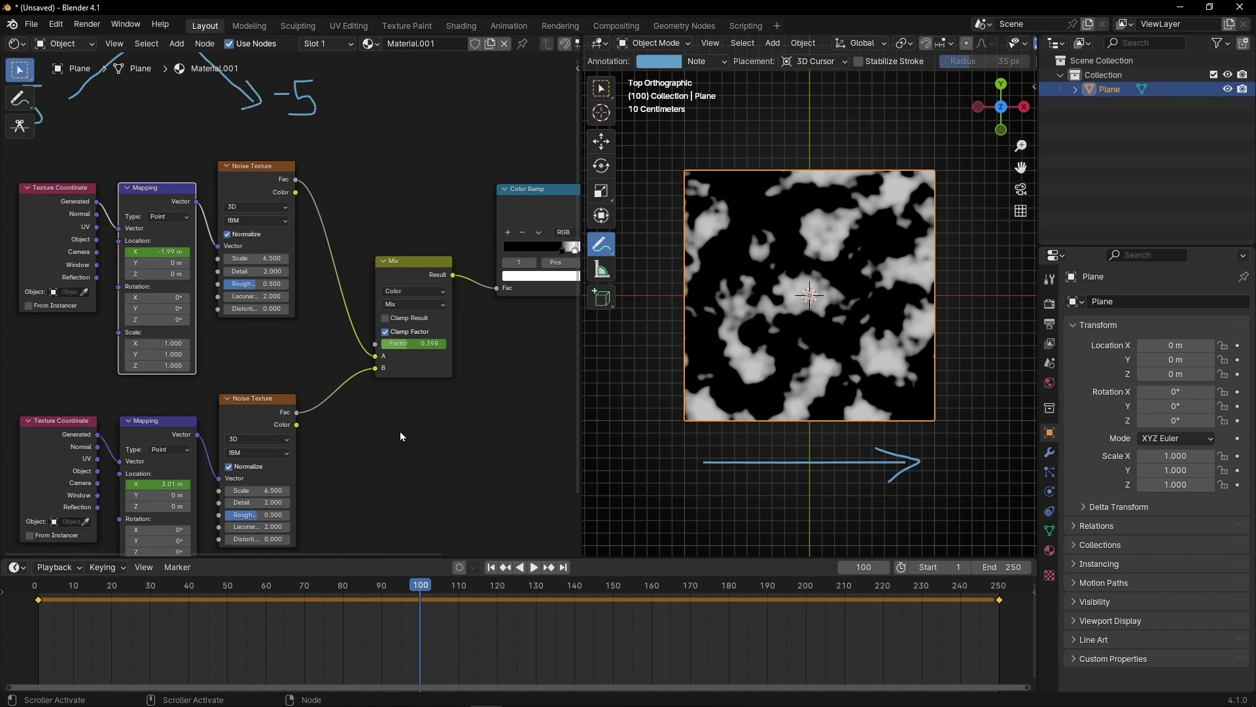
pyautogui.press('space')
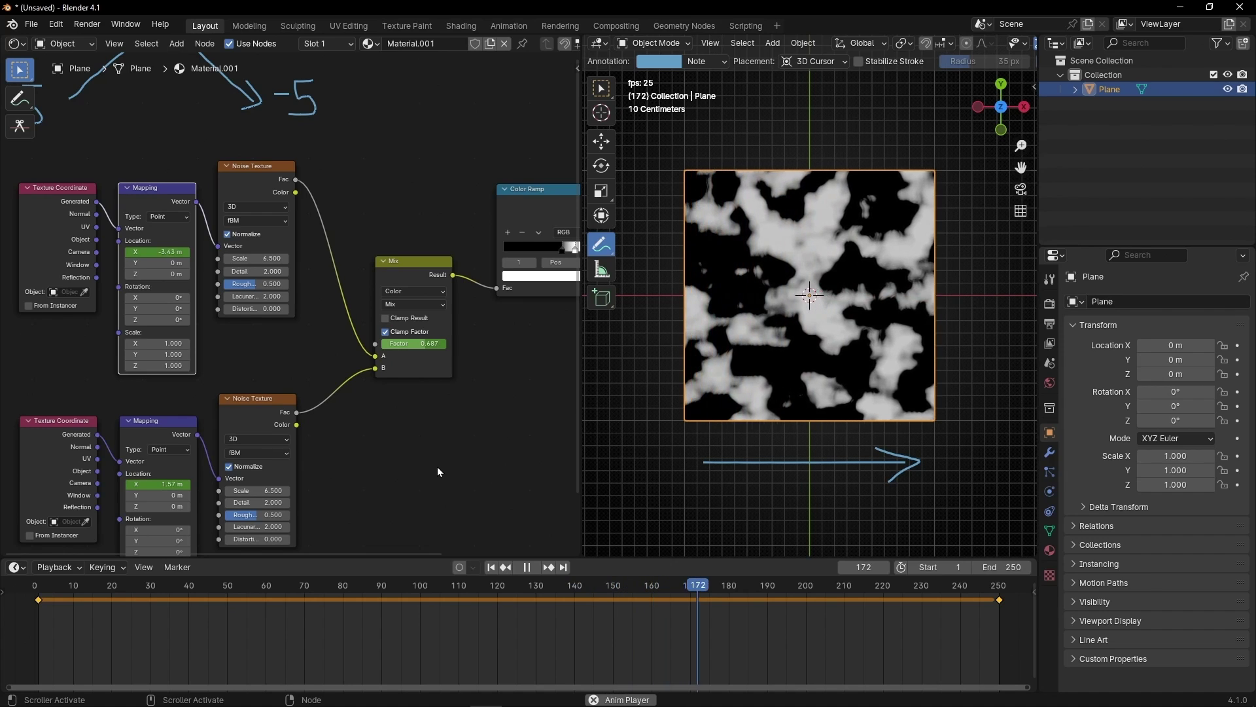
pyautogui.scroll(-1, 437, 466)
pyautogui.scroll(-1, 437, 466)
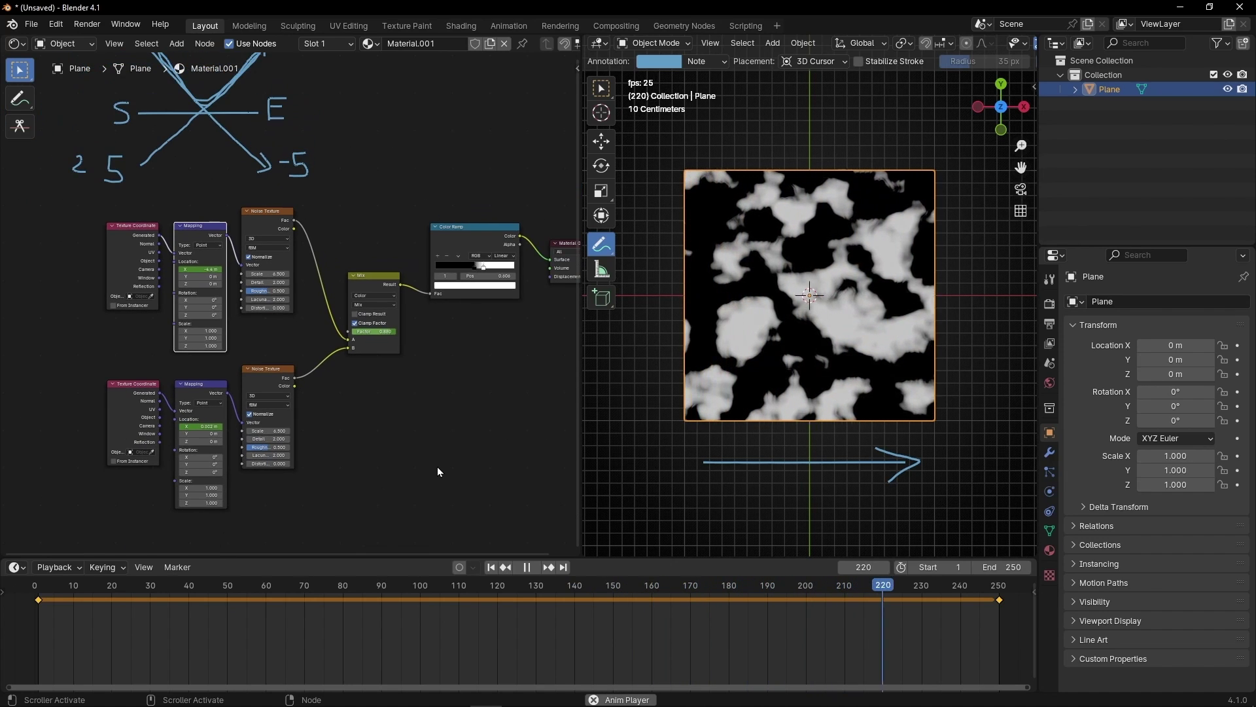
pyautogui.scroll(-1, 409, 431)
pyautogui.press('space')
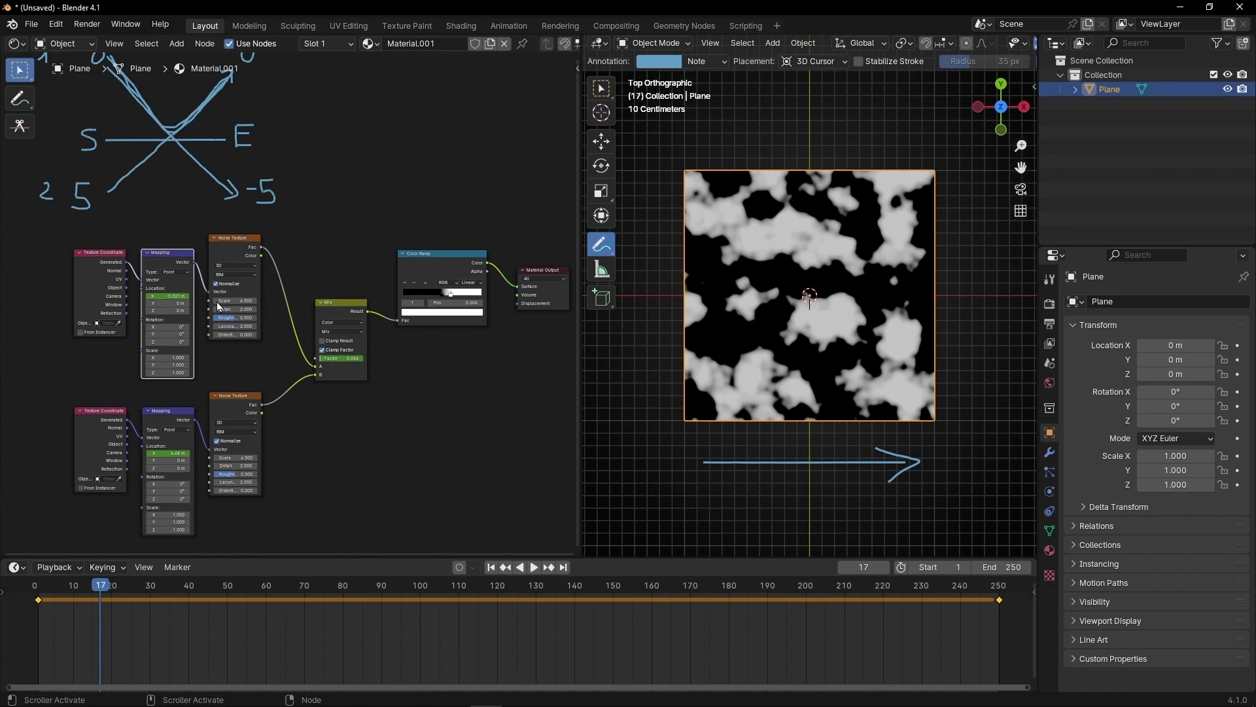
pyautogui.moveTo(326, 203); pyautogui.dragTo(387, 329, button='middle')
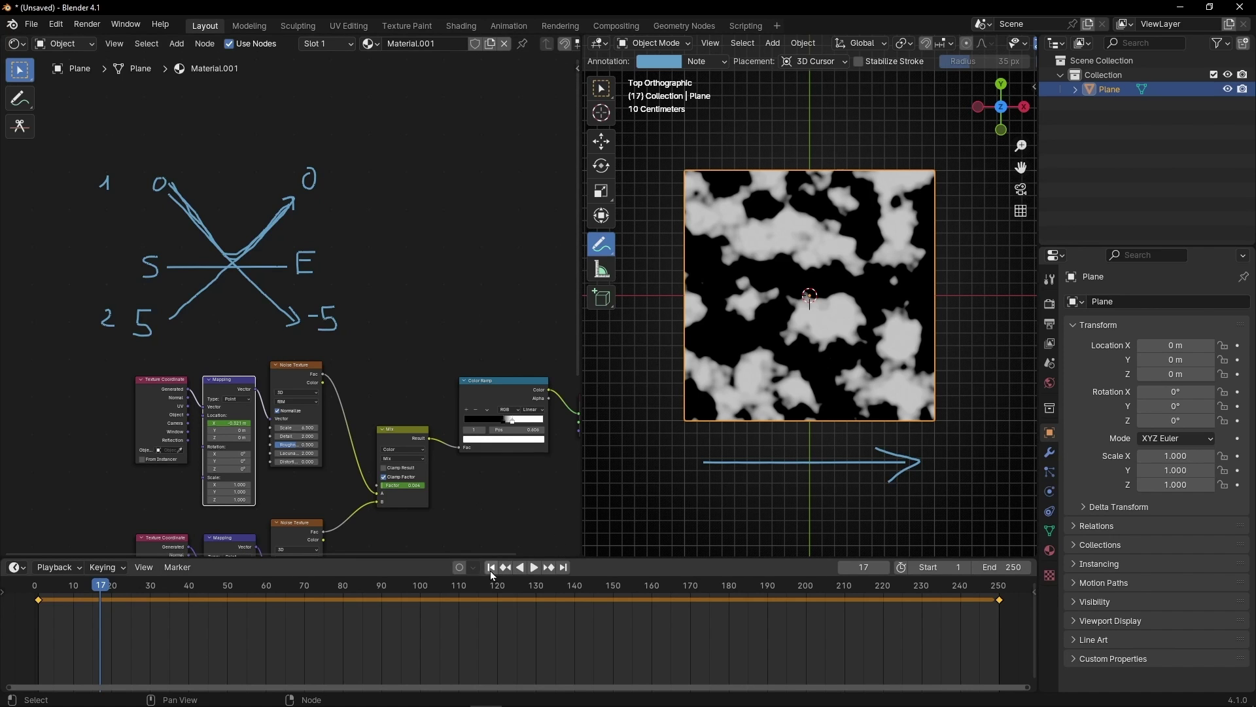
pyautogui.click(534, 568)
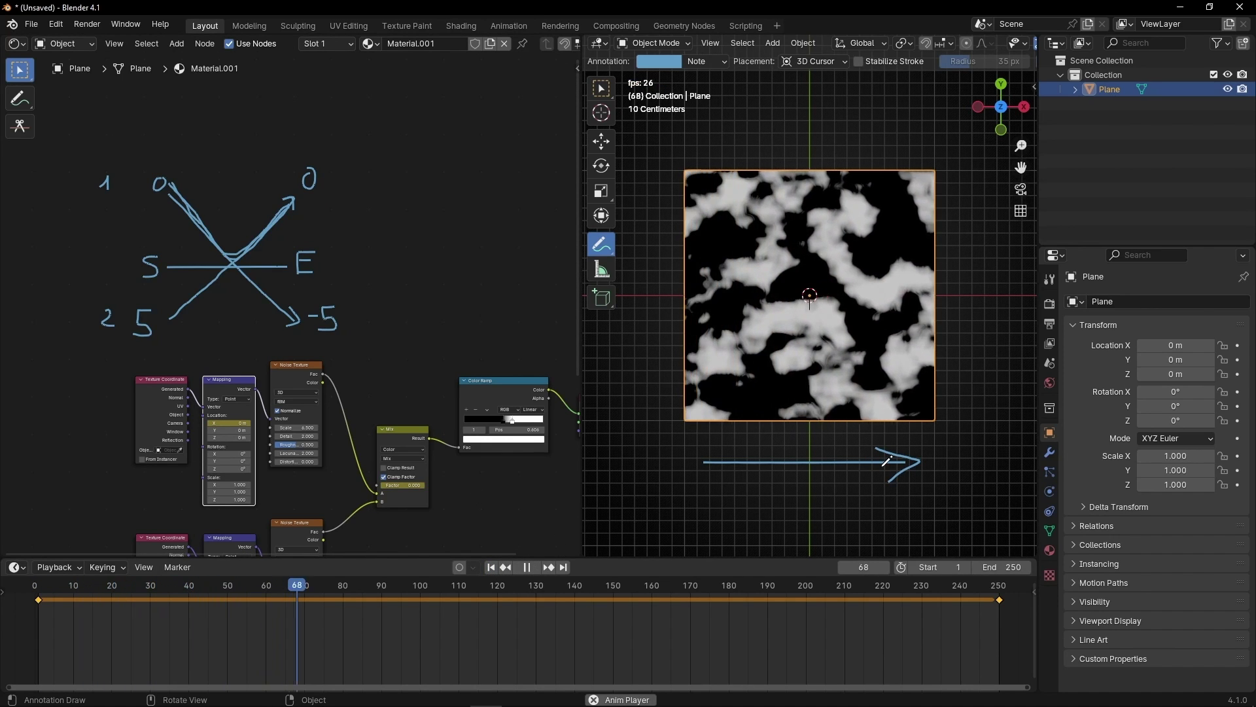